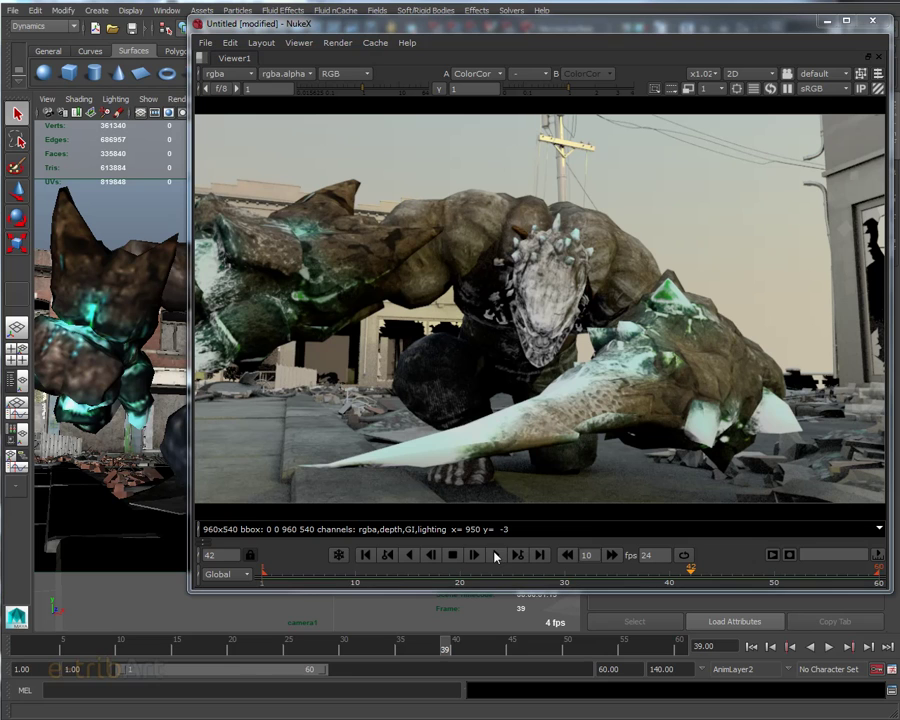
Play the rendered 960x540 mutant street sequence in the NukeX viewer
{"action": "left_click", "coordinate": [496, 556]}
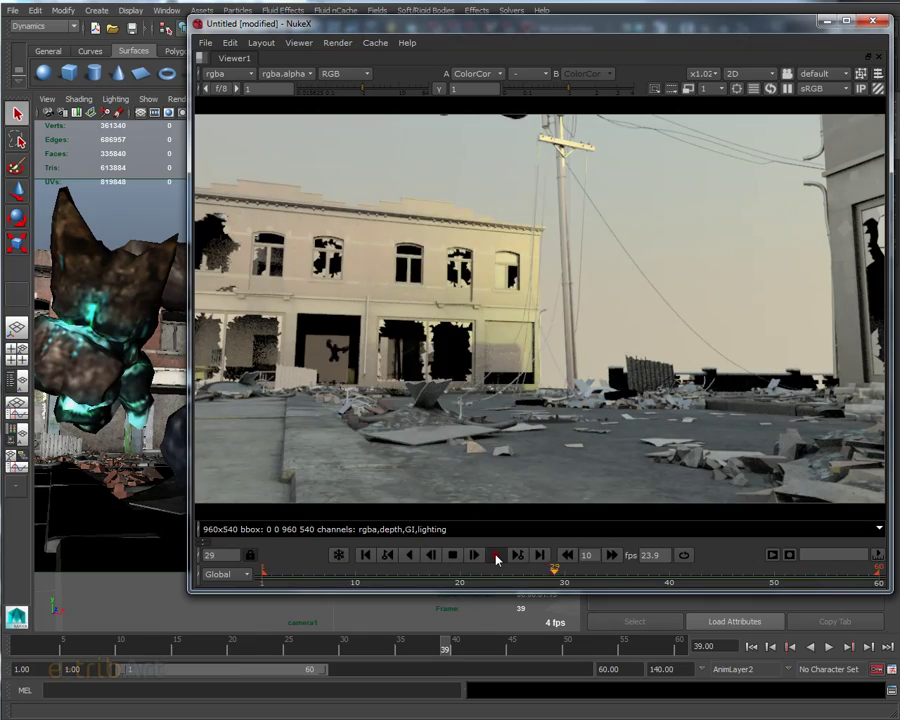
Switch NukeX playback so the rendered sequence plays forwards
{"action": "left_click", "coordinate": [496, 559]}
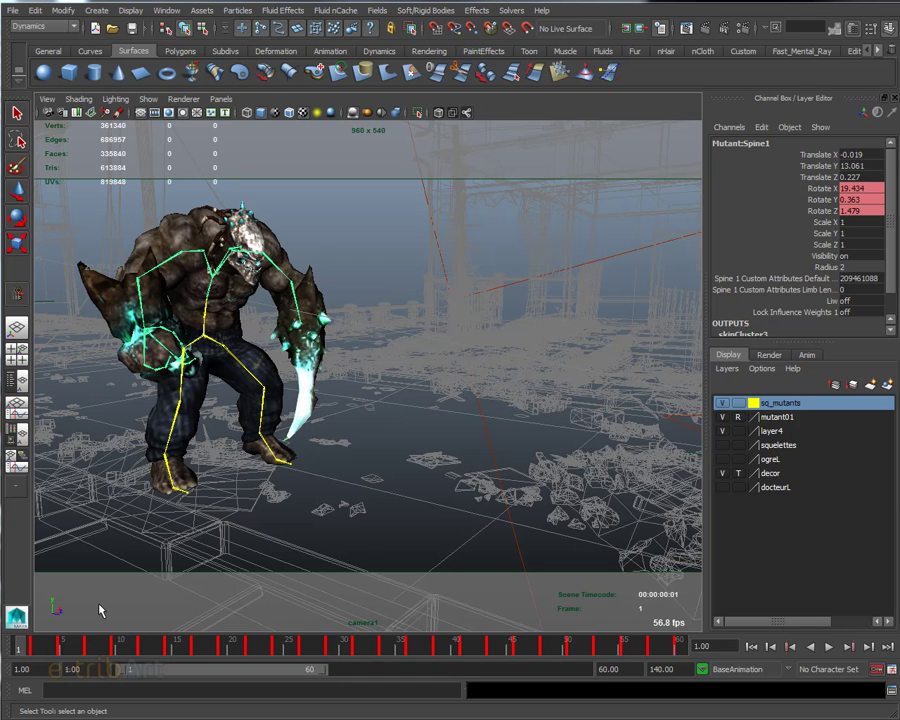
Scrub the timeline to frame 22, back to frame 9, then rewind to the first frame
{"action": "left_click_drag", "start_coordinate": [30, 645], "coordinate": [262, 675]}
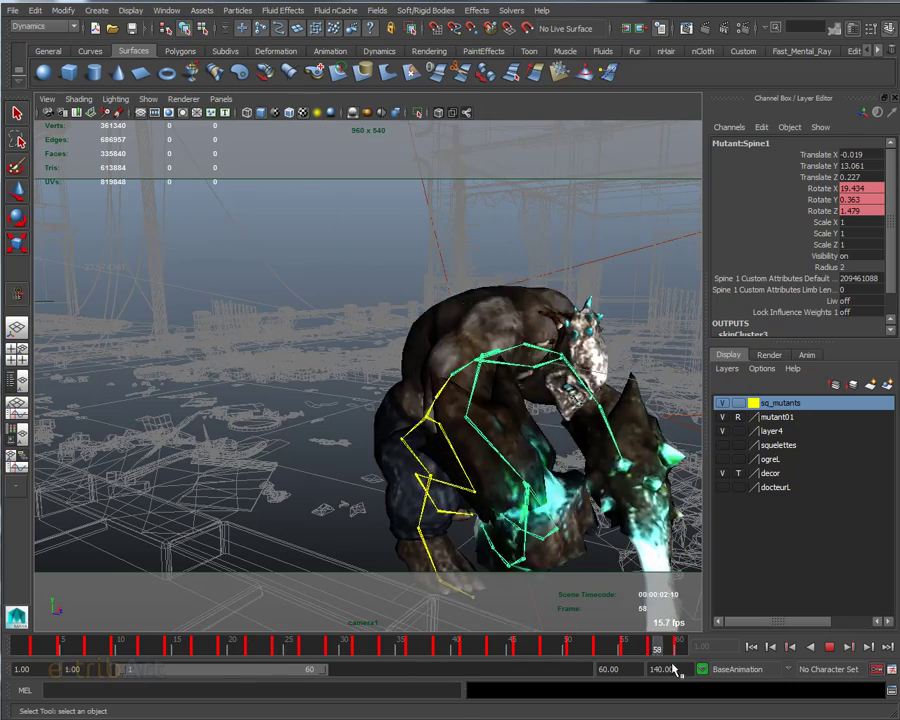
{"action": "left_click_drag", "start_coordinate": [216, 640], "coordinate": [108, 645]}
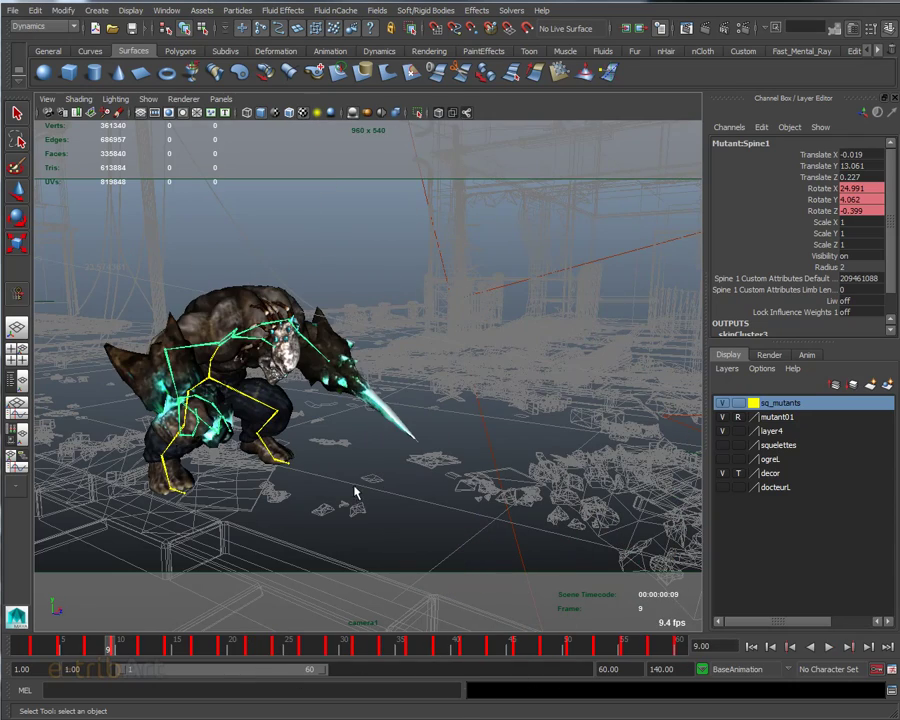
{"action": "scroll", "coordinate": [353, 488], "scroll_direction": "down", "scroll_amount": 1}
{"action": "scroll", "coordinate": [360, 482], "scroll_direction": "down", "scroll_amount": 2}
{"action": "scroll", "coordinate": [366, 480], "scroll_direction": "down", "scroll_amount": 2}
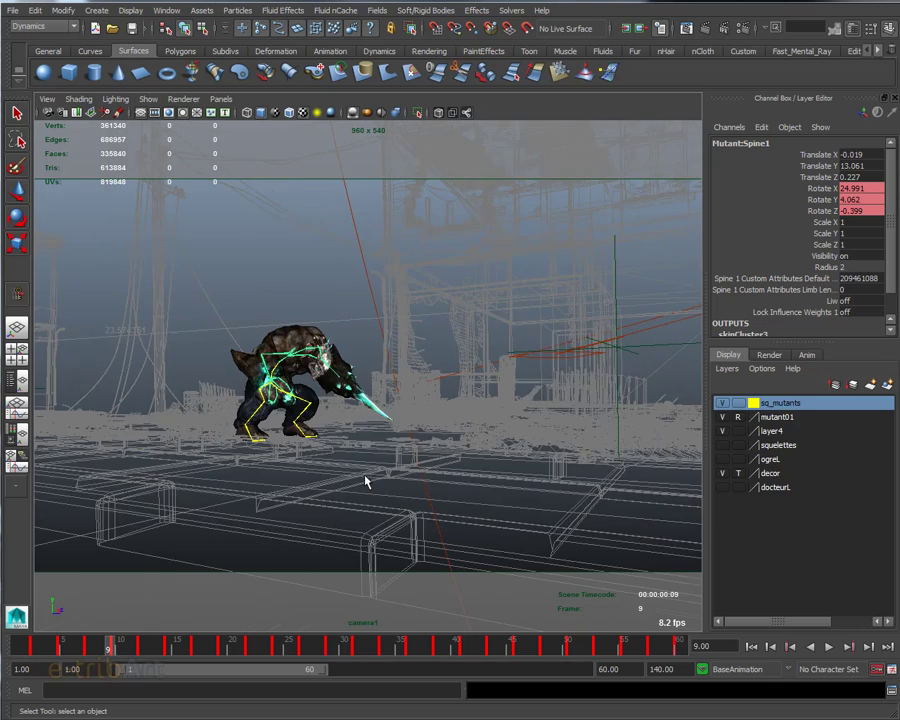
{"action": "scroll", "coordinate": [300, 495], "scroll_direction": "up", "scroll_amount": 1}
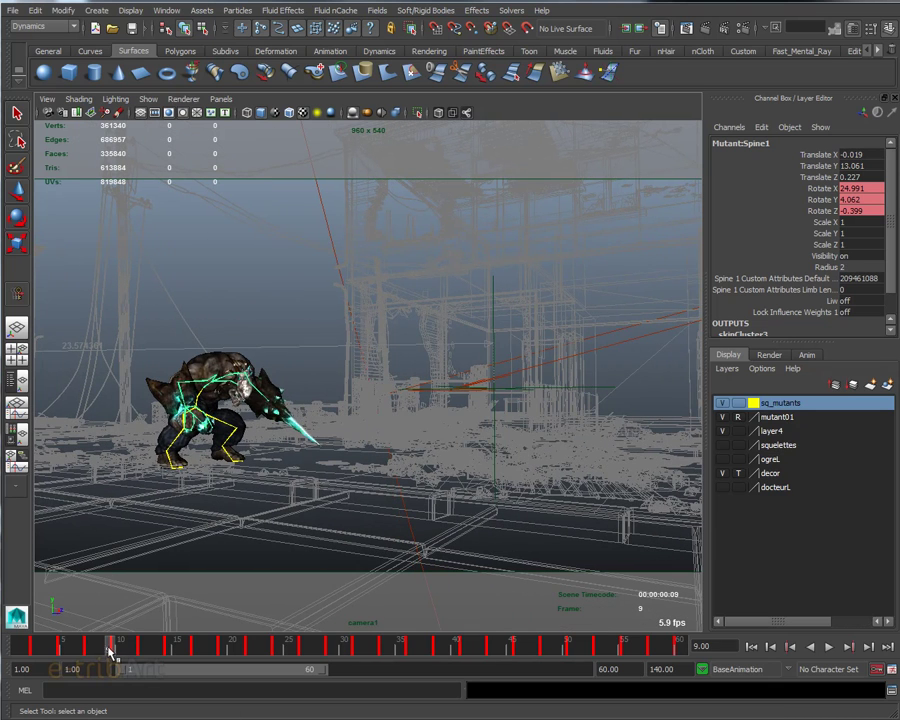
{"action": "left_click_drag", "start_coordinate": [110, 650], "coordinate": [17, 645]}
Play the leap with Alt+V, orbit to centre the mutant, and step from frame 25 to 15
{"action": "key", "text": "alt+v"}
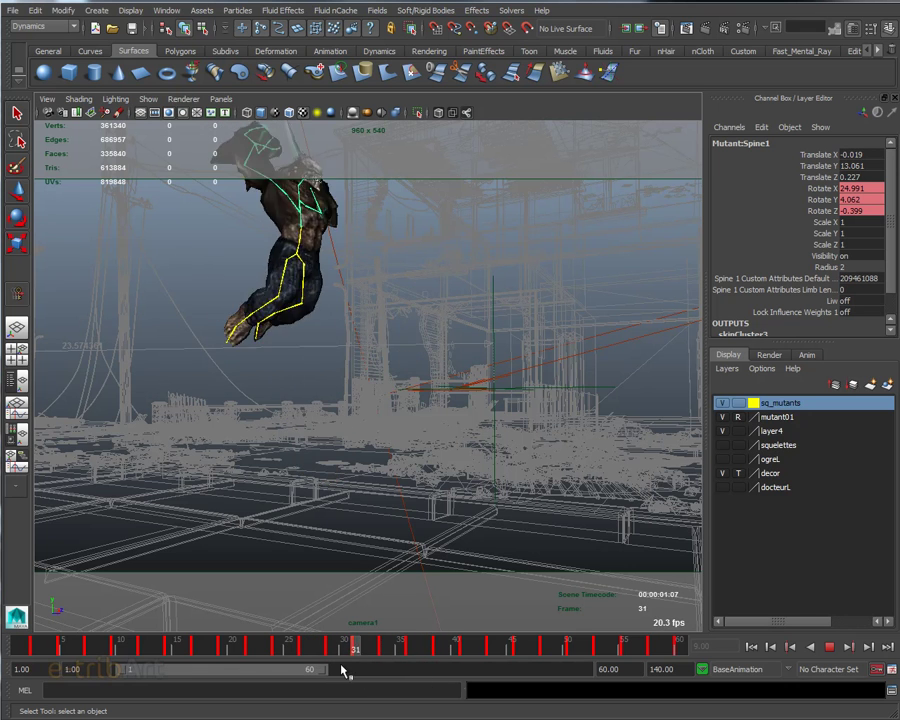
{"action": "mouse_move", "coordinate": [120, 647]}
{"action": "left_mouse_down"}
{"action": "mouse_move", "coordinate": [31, 650]}
{"action": "mouse_move", "coordinate": [120, 667]}
{"action": "mouse_move", "coordinate": [306, 680]}
{"action": "mouse_move", "coordinate": [290, 684]}
{"action": "mouse_move", "coordinate": [278, 661]}
{"action": "left_mouse_up"}
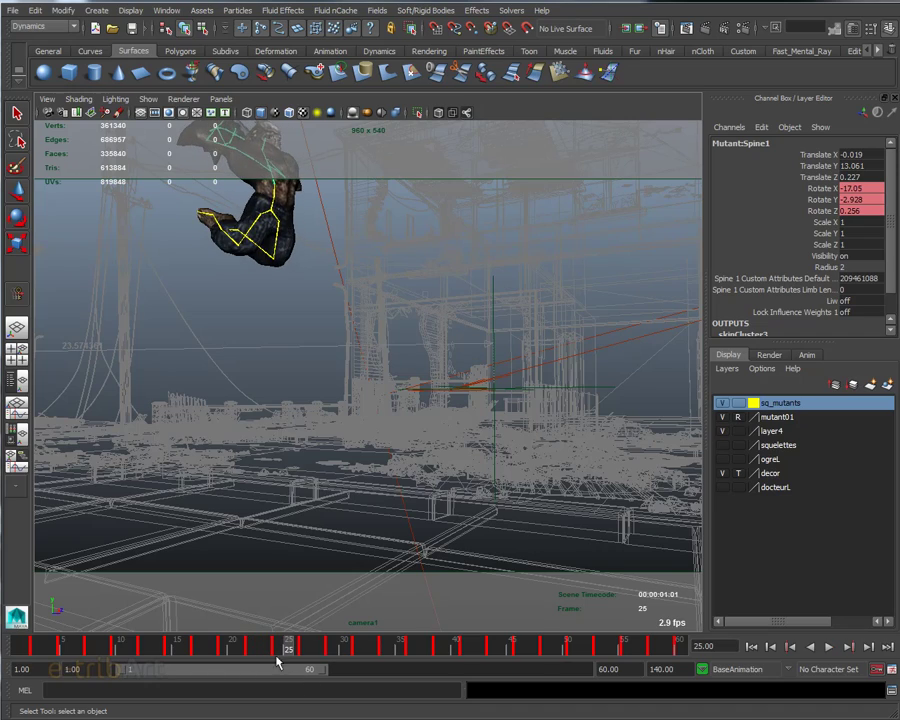
{"action": "mouse_move", "coordinate": [308, 423]}
{"action": "left_mouse_down", "text": "alt"}
{"action": "mouse_move", "coordinate": [311, 513]}
{"action": "mouse_move", "coordinate": [393, 519]}
{"action": "left_mouse_up", "text": "alt"}
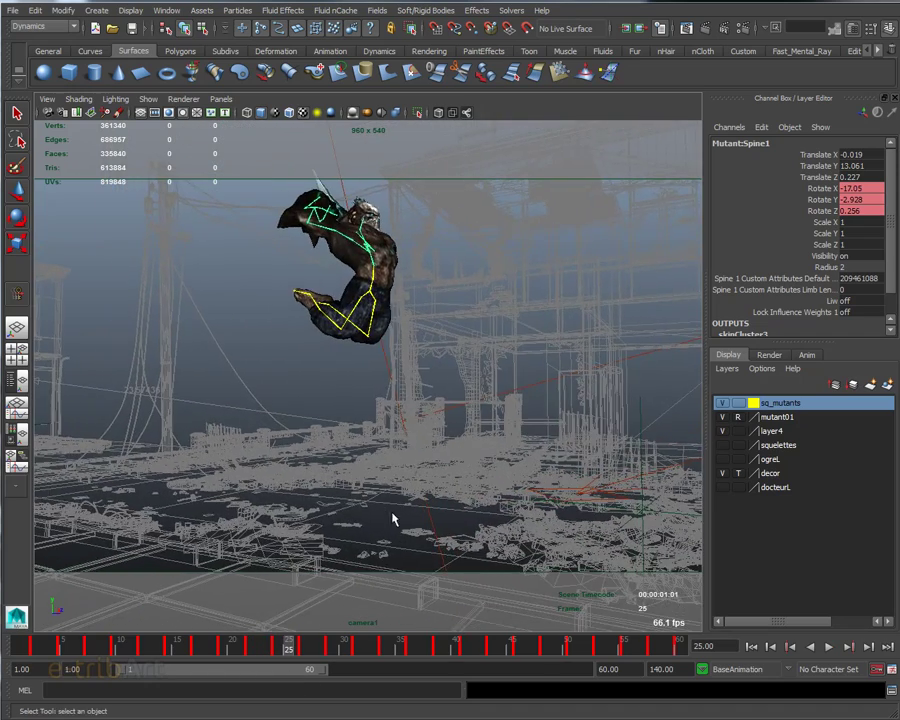
{"action": "mouse_move", "coordinate": [290, 652]}
{"action": "left_mouse_down"}
{"action": "mouse_move", "coordinate": [364, 643]}
{"action": "mouse_move", "coordinate": [110, 650]}
{"action": "mouse_move", "coordinate": [135, 650]}
{"action": "mouse_move", "coordinate": [120, 657]}
{"action": "left_mouse_up"}
Replay to frame 25, return to frame 2, and bring up Spine1's rotation curves in the Graph Editor
{"action": "mouse_move", "coordinate": [215, 358]}
{"action": "left_mouse_down", "text": "alt"}
{"action": "mouse_move", "coordinate": [305, 516]}
{"action": "mouse_move", "coordinate": [272, 516]}
{"action": "left_mouse_up", "text": "alt"}
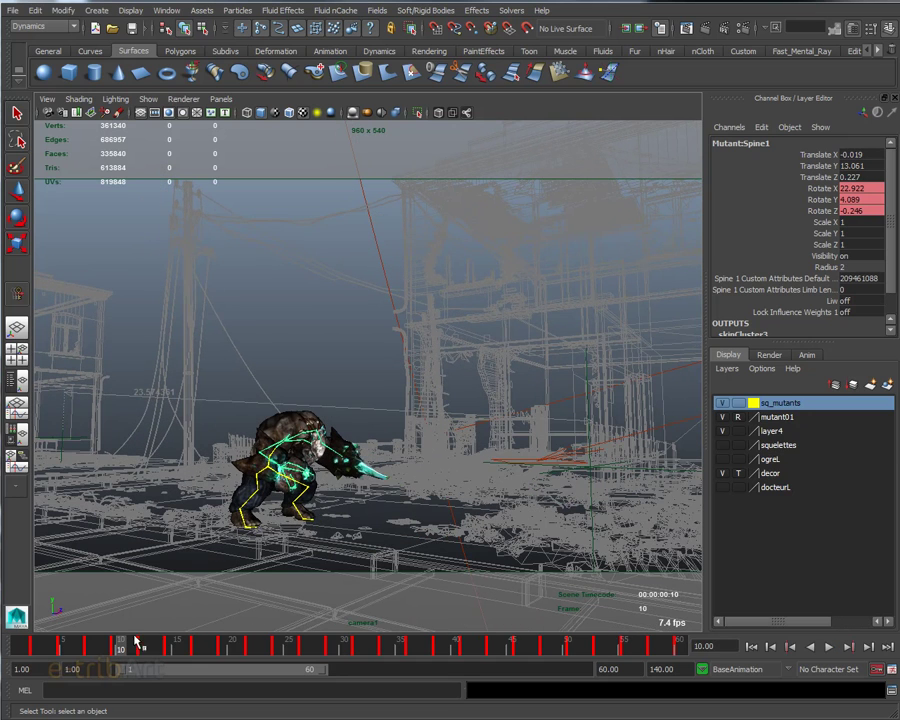
{"action": "key", "text": "alt+v"}
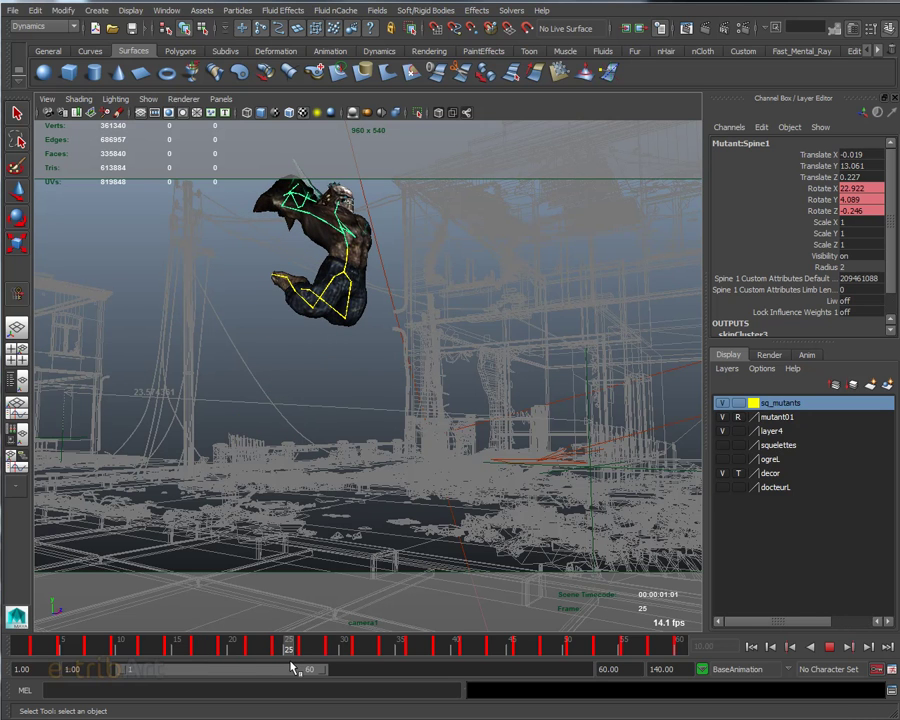
{"action": "key", "text": "alt+v"}
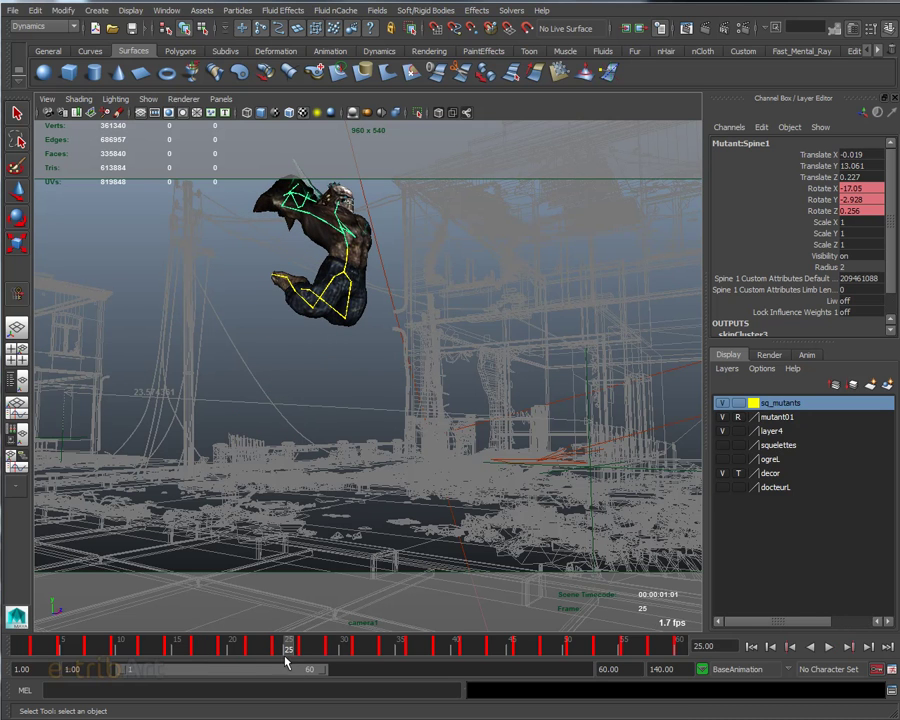
{"action": "left_click_drag", "start_coordinate": [288, 652], "coordinate": [30, 640]}
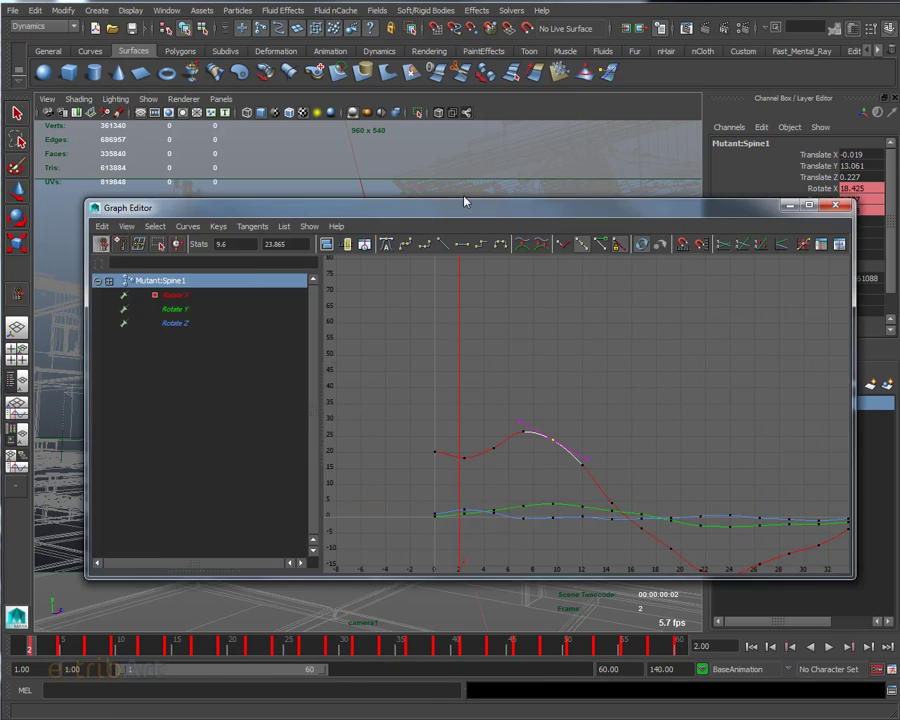
{"action": "left_click_drag", "start_coordinate": [462, 198], "coordinate": [472, 27]}
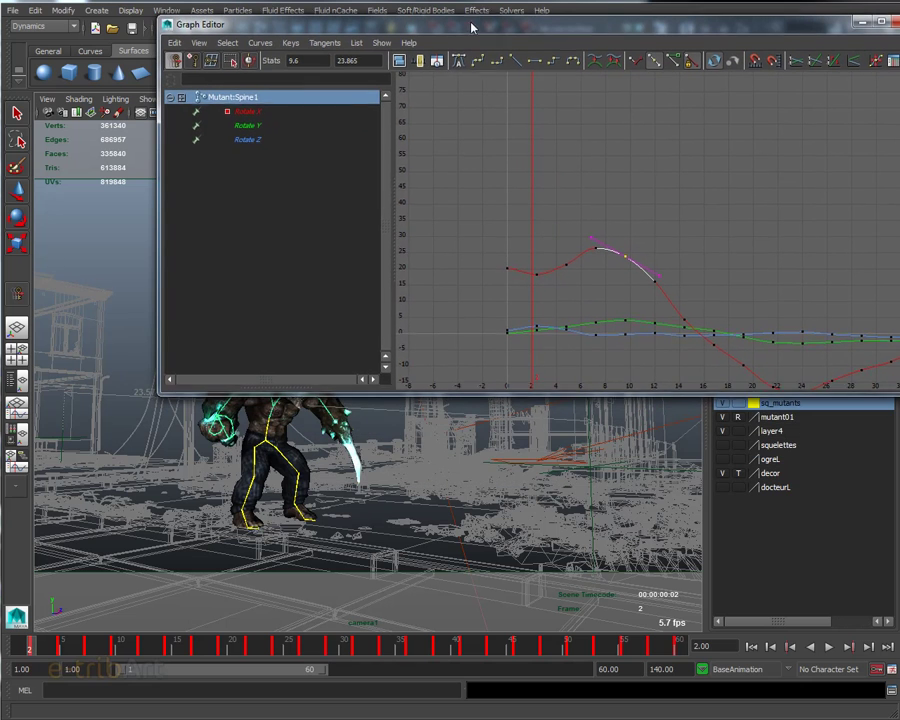
{"action": "left_click_drag", "start_coordinate": [443, 395], "coordinate": [443, 460]}
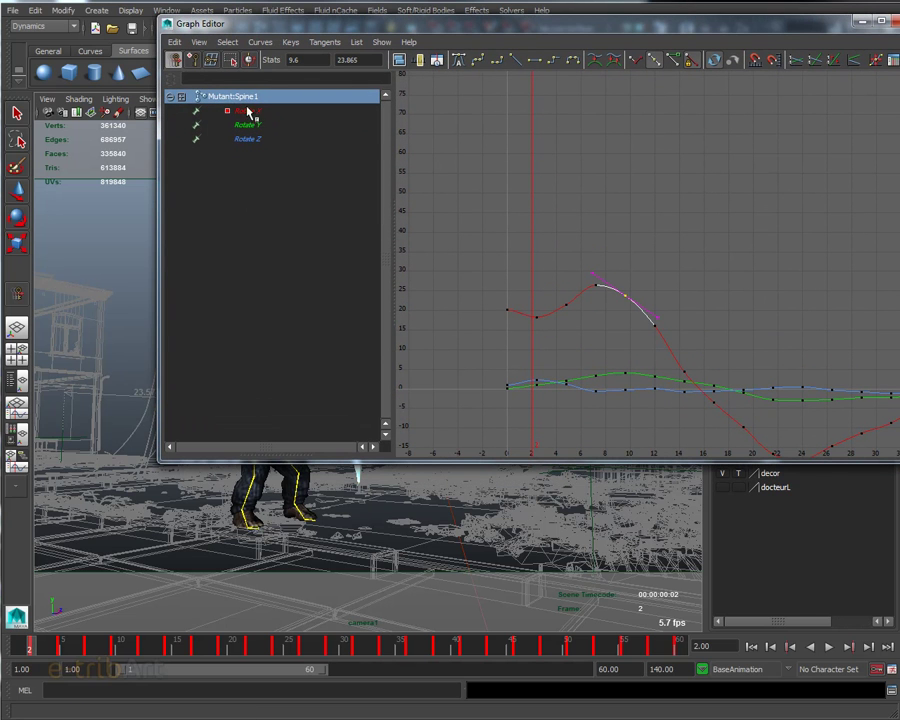
{"action": "left_click_drag", "start_coordinate": [507, 31], "coordinate": [469, 64]}
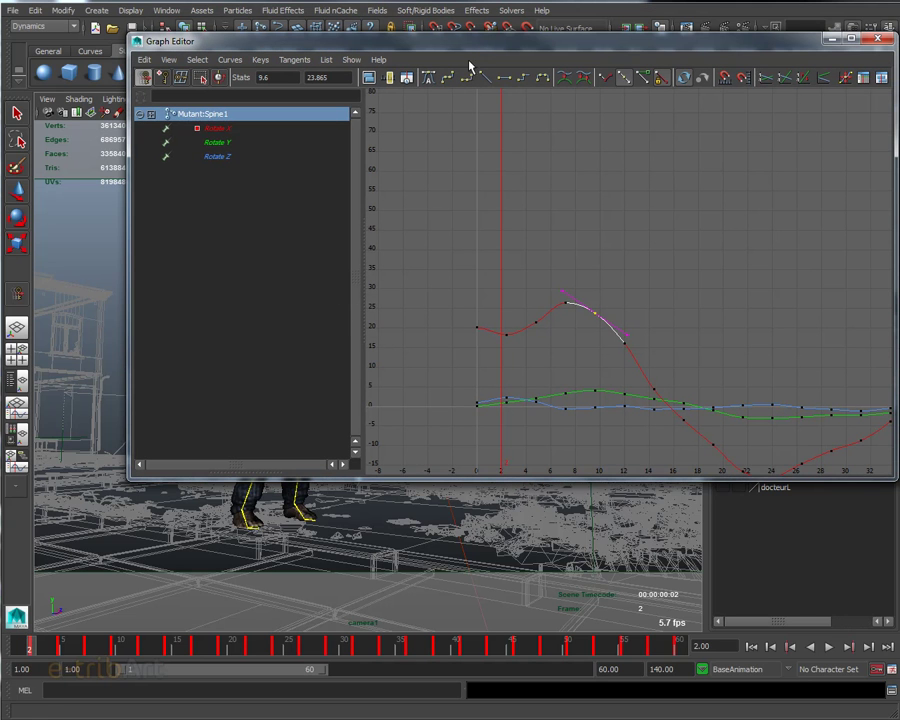
{"action": "key", "text": "f"}
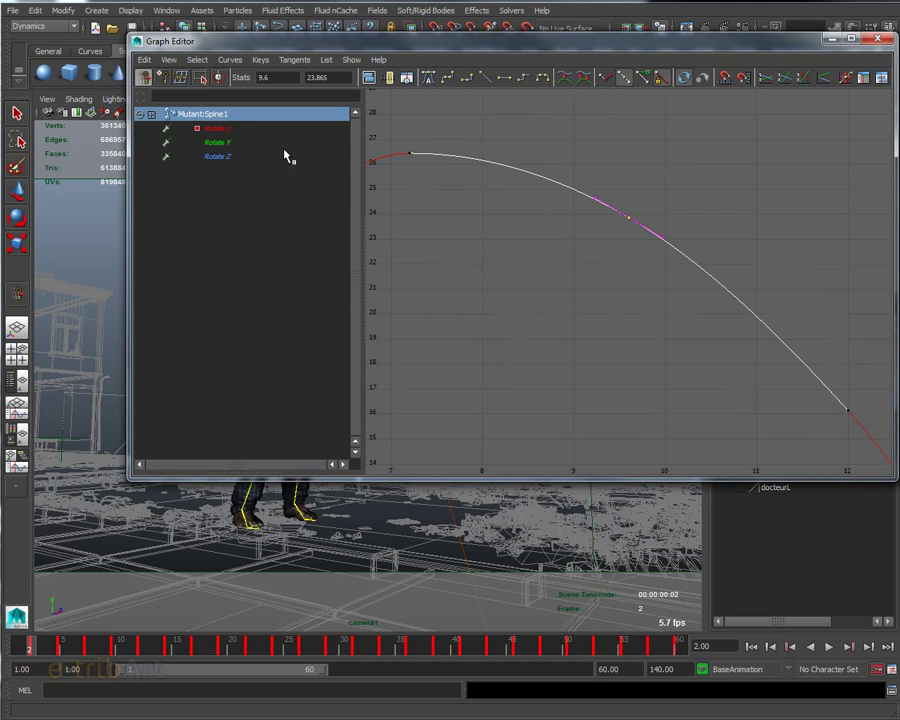
{"action": "key", "text": "a"}
{"action": "middle_click_drag", "start_coordinate": [592, 298], "coordinate": [558, 236], "text": "alt"}
{"action": "mouse_move", "coordinate": [558, 236]}
{"action": "right_mouse_down", "text": "alt"}
{"action": "mouse_move", "coordinate": [556, 251]}
{"action": "mouse_move", "coordinate": [526, 251]}
{"action": "mouse_move", "coordinate": [496, 227]}
{"action": "mouse_move", "coordinate": [476, 259]}
{"action": "mouse_move", "coordinate": [411, 262]}
{"action": "right_mouse_up", "text": "alt"}
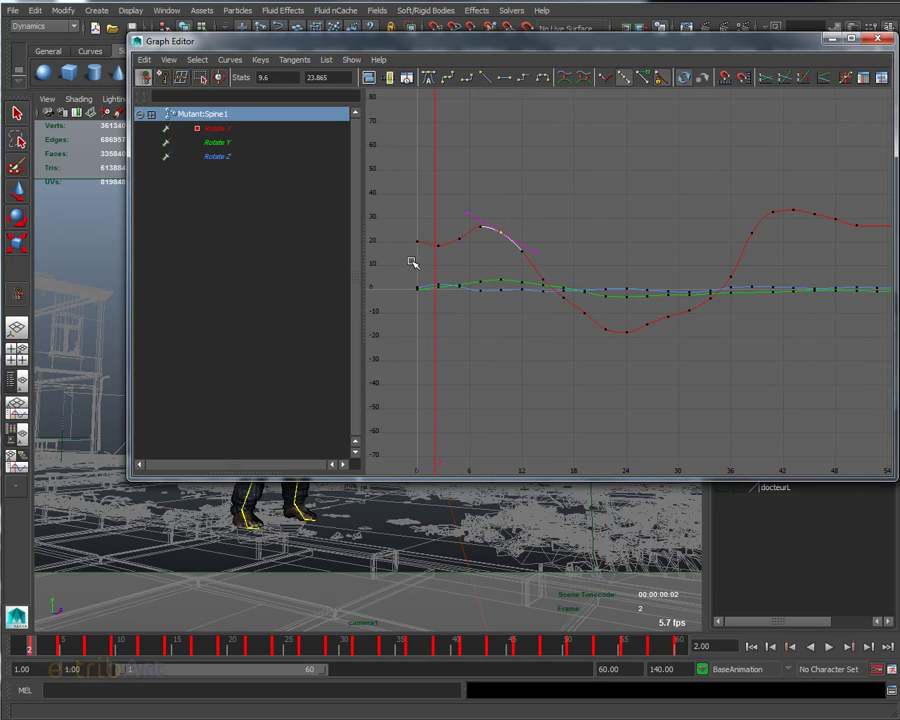
{"action": "mouse_move", "coordinate": [467, 274]}
{"action": "middle_mouse_down", "text": "alt"}
{"action": "mouse_move", "coordinate": [440, 256]}
{"action": "mouse_move", "coordinate": [441, 264]}
{"action": "middle_mouse_up", "text": "alt"}
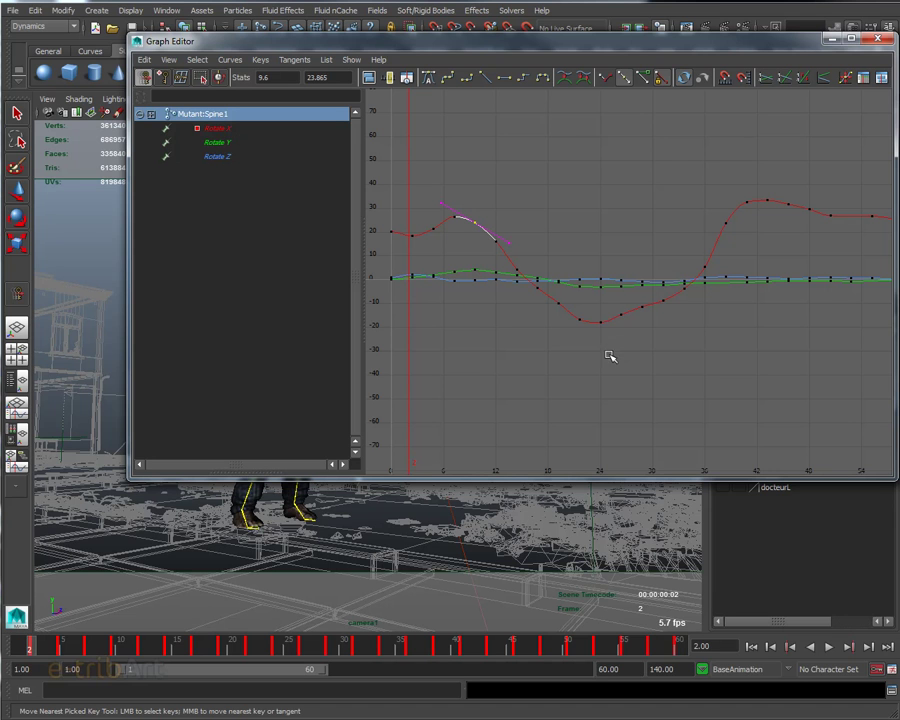
{"action": "scroll", "coordinate": [609, 345], "scroll_direction": "down", "scroll_amount": 2}
{"action": "middle_click_drag", "start_coordinate": [606, 346], "coordinate": [530, 336], "text": "alt"}
{"action": "scroll", "coordinate": [531, 336], "scroll_direction": "down", "scroll_amount": 2}
{"action": "mouse_move", "coordinate": [531, 336]}
{"action": "right_mouse_down", "text": "alt"}
{"action": "mouse_move", "coordinate": [518, 340]}
{"action": "mouse_move", "coordinate": [575, 345]}
{"action": "right_mouse_up", "text": "alt"}
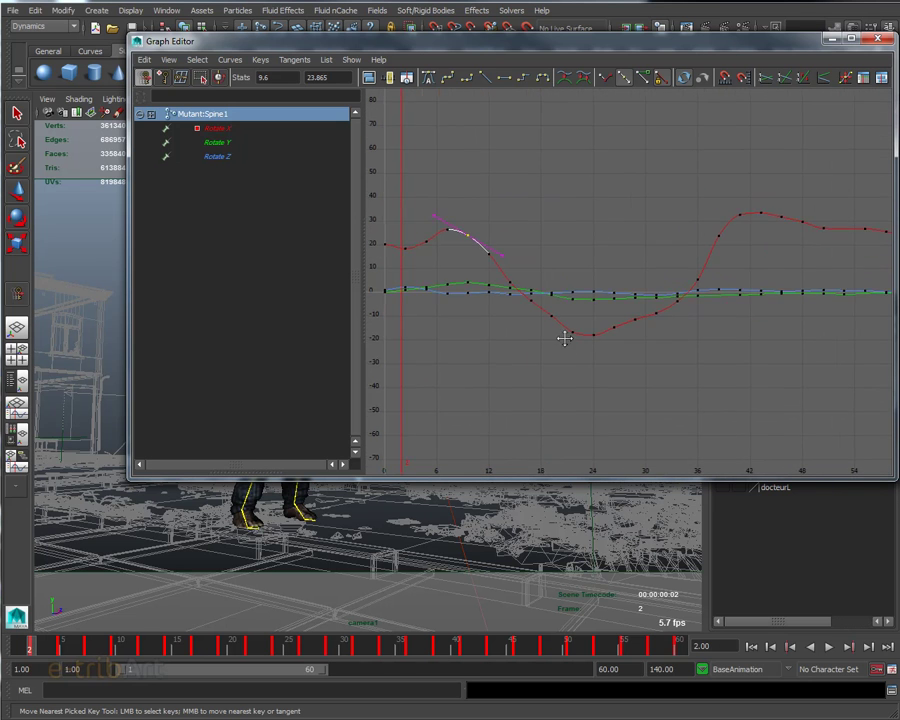
{"action": "middle_click_drag", "start_coordinate": [575, 345], "coordinate": [634, 356], "text": "alt"}
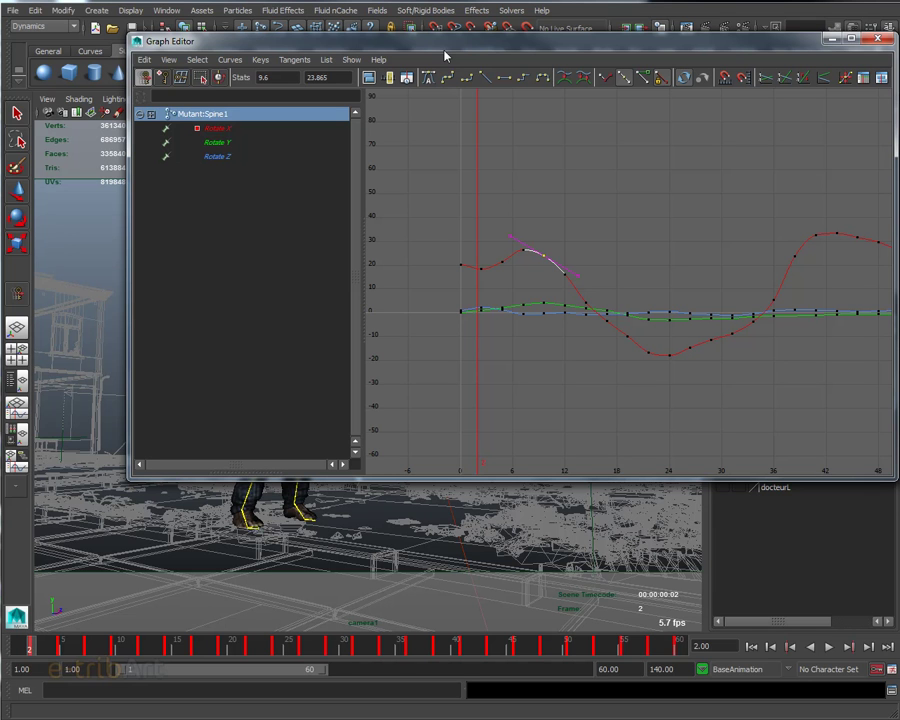
Step to frame 7, orbit close to the mutant, and load the Spine joint's curves
{"action": "left_click_drag", "start_coordinate": [445, 55], "coordinate": [803, 97]}
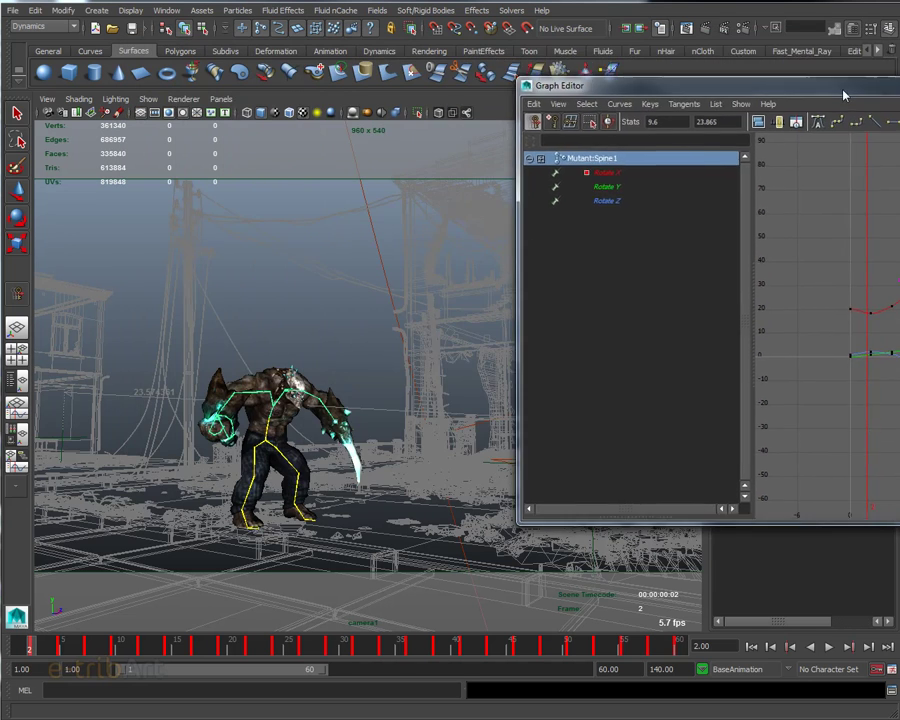
{"action": "left_click_drag", "start_coordinate": [31, 653], "coordinate": [126, 676]}
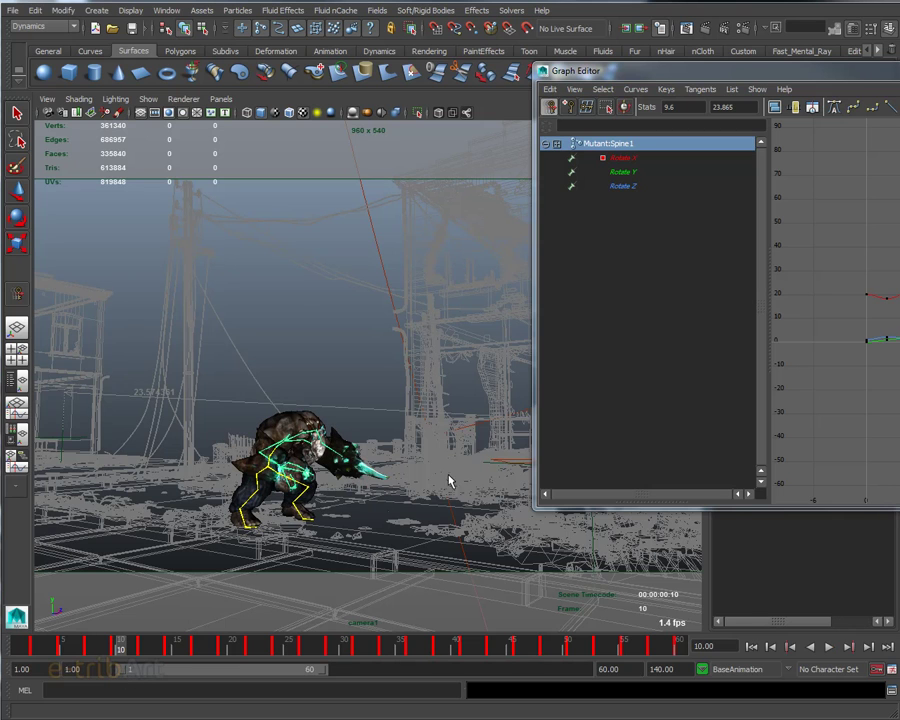
{"action": "left_click_drag", "start_coordinate": [310, 517], "coordinate": [380, 508], "text": "alt"}
{"action": "right_click_drag", "start_coordinate": [380, 508], "coordinate": [390, 470], "text": "alt"}
{"action": "middle_click_drag", "start_coordinate": [390, 470], "coordinate": [393, 460], "text": "alt"}
{"action": "left_click_drag", "start_coordinate": [393, 460], "coordinate": [422, 386], "text": "alt"}
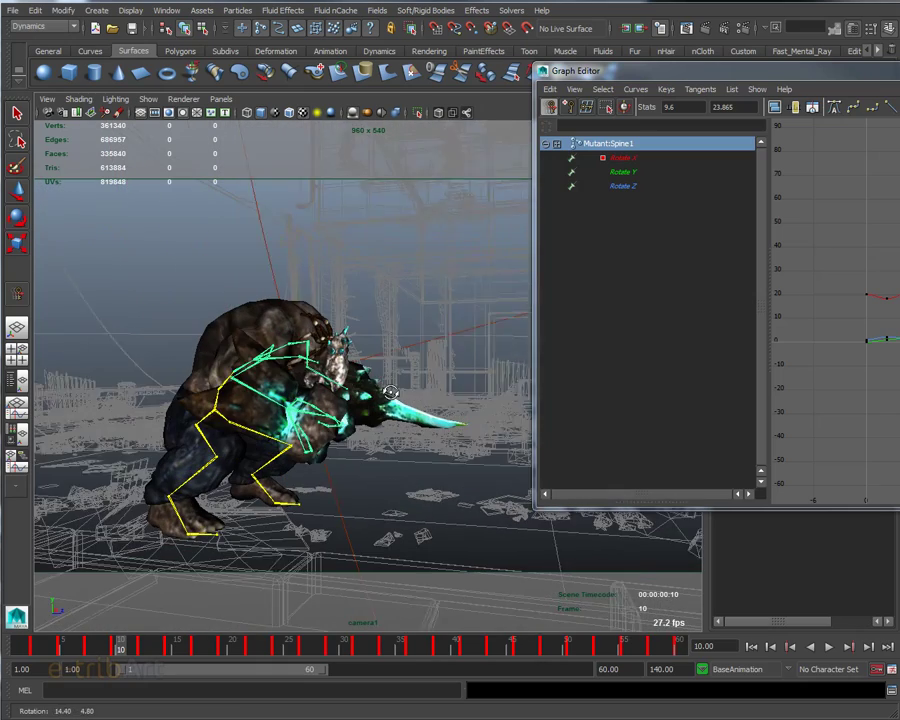
{"action": "key", "text": "f"}
{"action": "mouse_move", "coordinate": [801, 77]}
{"action": "left_mouse_down"}
{"action": "mouse_move", "coordinate": [585, 37]}
{"action": "mouse_move", "coordinate": [645, 52]}
{"action": "left_mouse_up"}
{"action": "left_click_drag", "start_coordinate": [200, 325], "coordinate": [330, 470], "text": "alt"}
{"action": "right_click_drag", "start_coordinate": [330, 470], "coordinate": [325, 468], "text": "alt"}
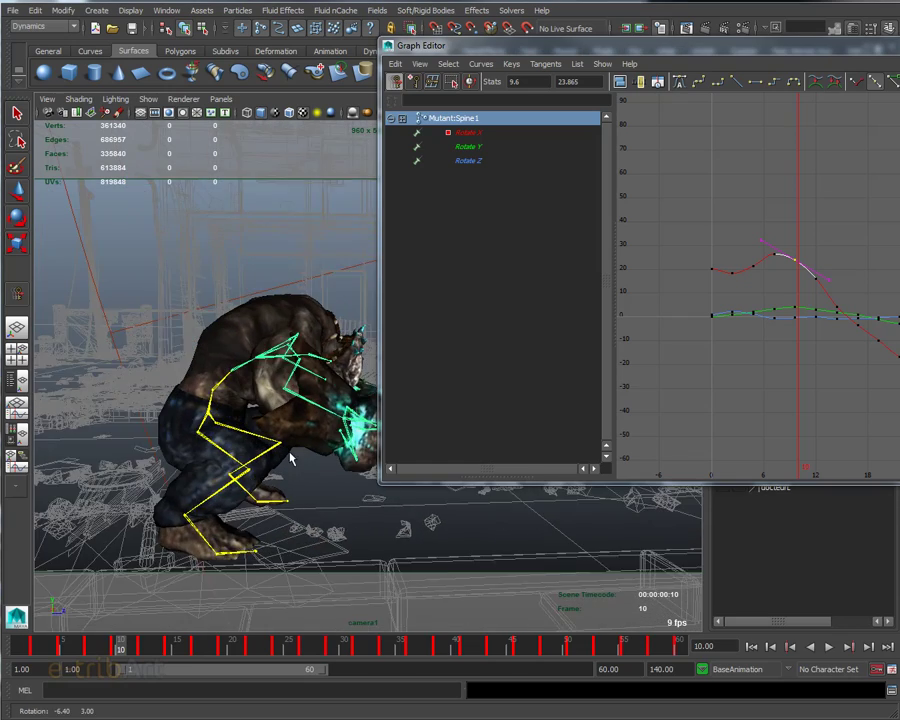
{"action": "mouse_move", "coordinate": [325, 468]}
{"action": "left_mouse_down", "text": "alt"}
{"action": "mouse_move", "coordinate": [290, 456]}
{"action": "mouse_move", "coordinate": [306, 436]}
{"action": "mouse_move", "coordinate": [207, 345]}
{"action": "left_mouse_up", "text": "alt"}
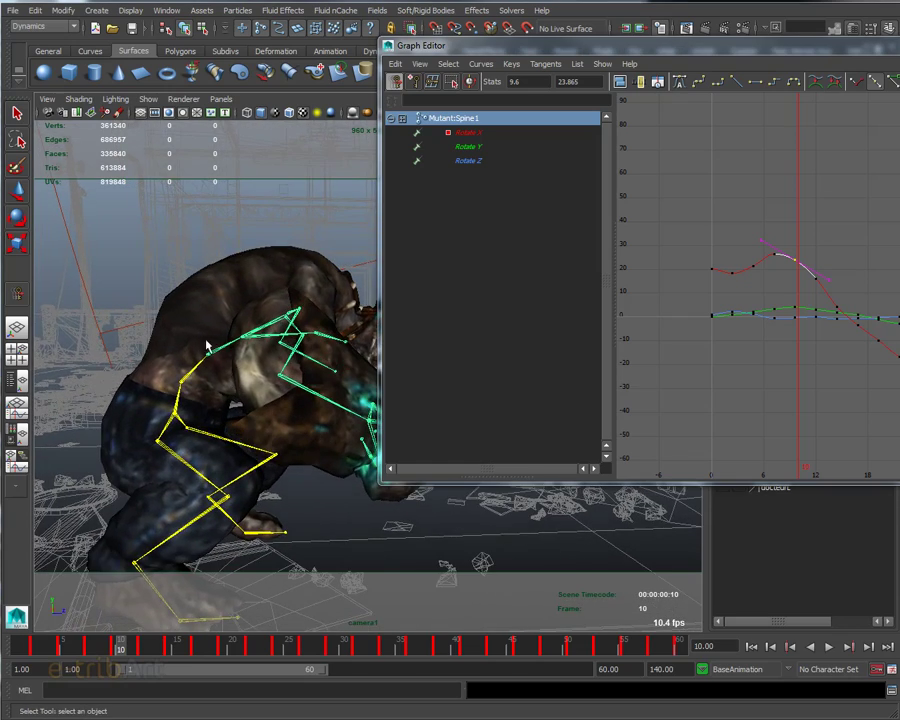
{"action": "left_click", "coordinate": [213, 360]}
{"action": "left_click", "coordinate": [208, 358]}
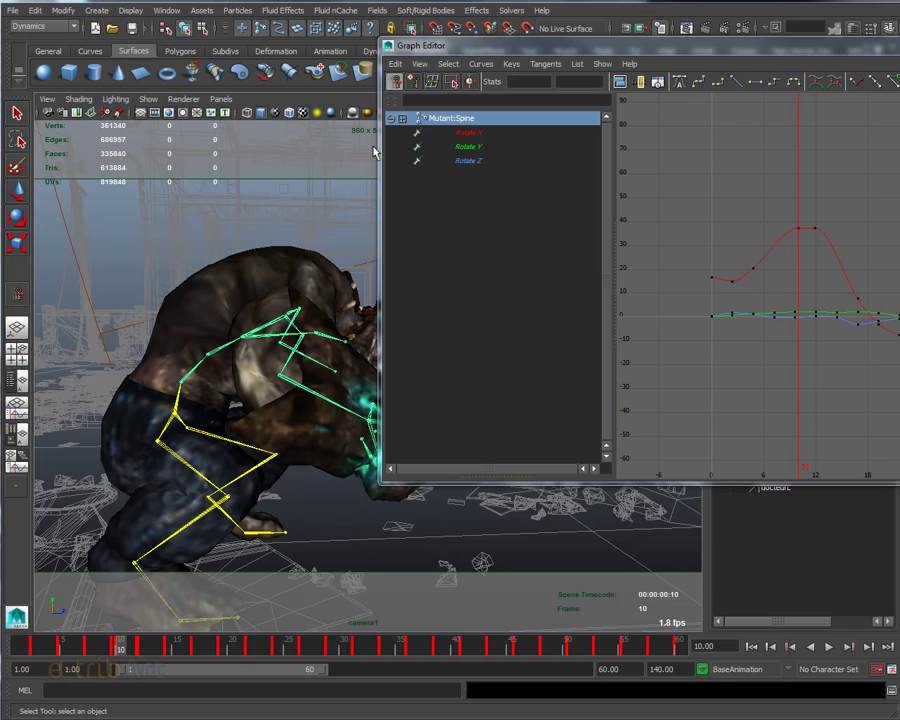
Reframe the mutant from a lower front angle and select the right-leg joints to show their curves
{"action": "left_click_drag", "start_coordinate": [453, 52], "coordinate": [535, 75]}
{"action": "mouse_move", "coordinate": [330, 412]}
{"action": "left_mouse_down", "text": "alt"}
{"action": "mouse_move", "coordinate": [228, 415]}
{"action": "mouse_move", "coordinate": [340, 408]}
{"action": "mouse_move", "coordinate": [327, 427]}
{"action": "left_mouse_up", "text": "alt"}
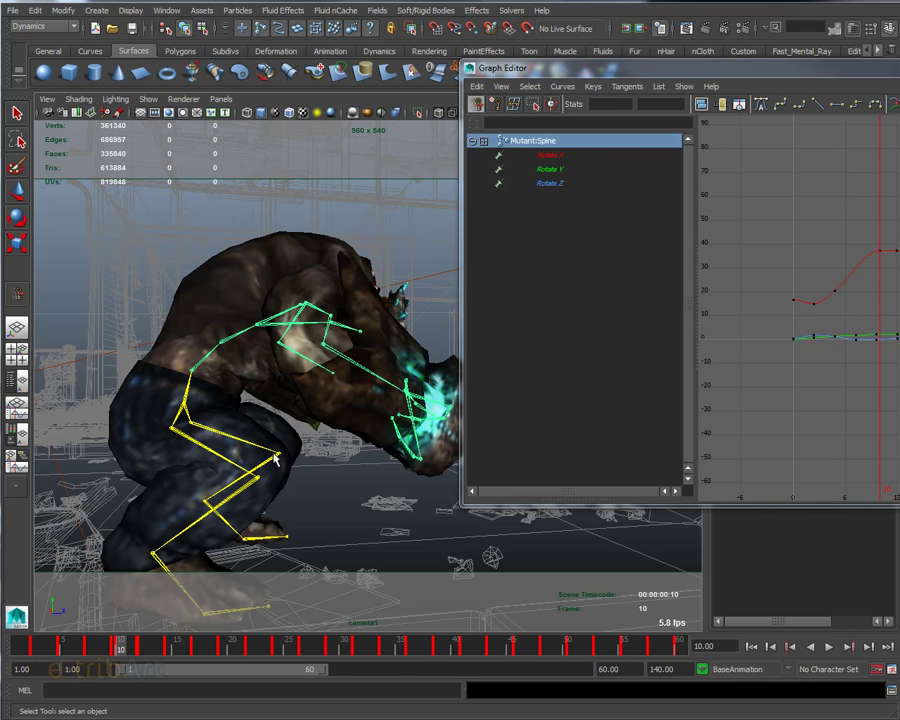
{"action": "scroll", "coordinate": [233, 517], "scroll_direction": "down", "scroll_amount": 2}
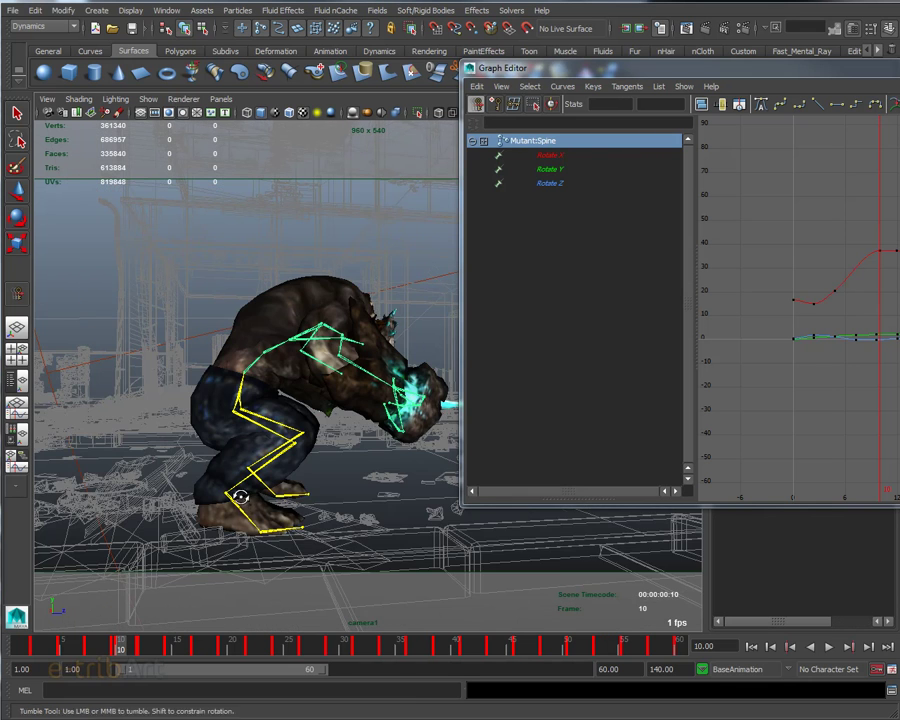
{"action": "left_click_drag", "start_coordinate": [236, 488], "coordinate": [225, 505], "text": "alt"}
{"action": "middle_click_drag", "start_coordinate": [225, 505], "coordinate": [213, 519], "text": "alt"}
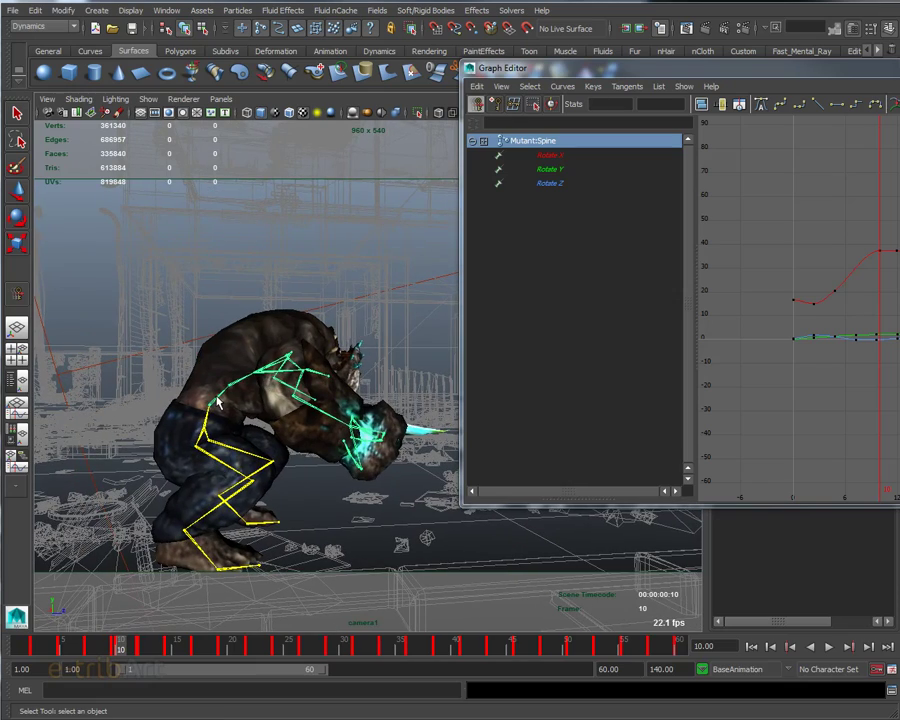
{"action": "mouse_move", "coordinate": [221, 520]}
{"action": "left_mouse_down", "text": "alt"}
{"action": "mouse_move", "coordinate": [245, 514]}
{"action": "mouse_move", "coordinate": [235, 518]}
{"action": "left_mouse_up", "text": "alt"}
{"action": "right_click_drag", "start_coordinate": [235, 518], "coordinate": [262, 525], "text": "alt"}
{"action": "left_click_drag", "start_coordinate": [261, 524], "coordinate": [279, 459], "text": "alt"}
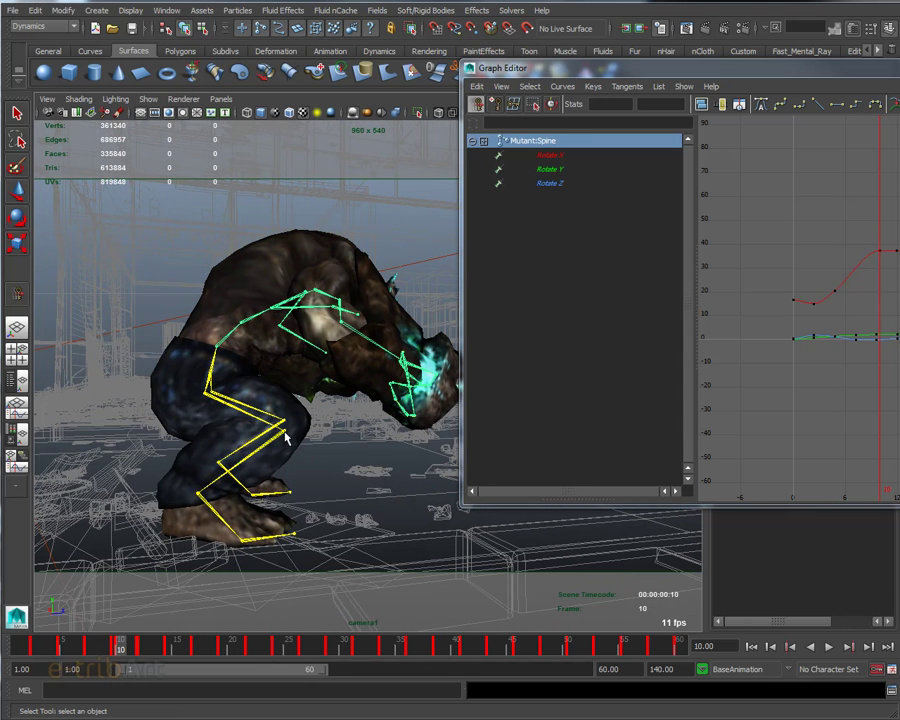
{"action": "left_click", "coordinate": [272, 467]}
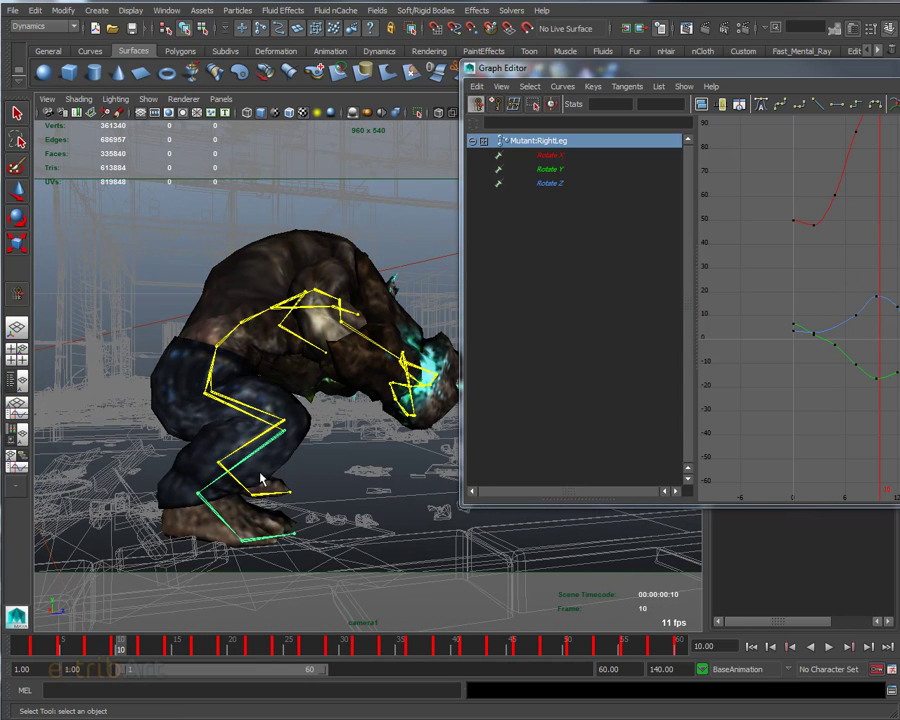
Test-rotate the right leg joint a few degrees, then undo the rotation
{"action": "key", "text": "e"}
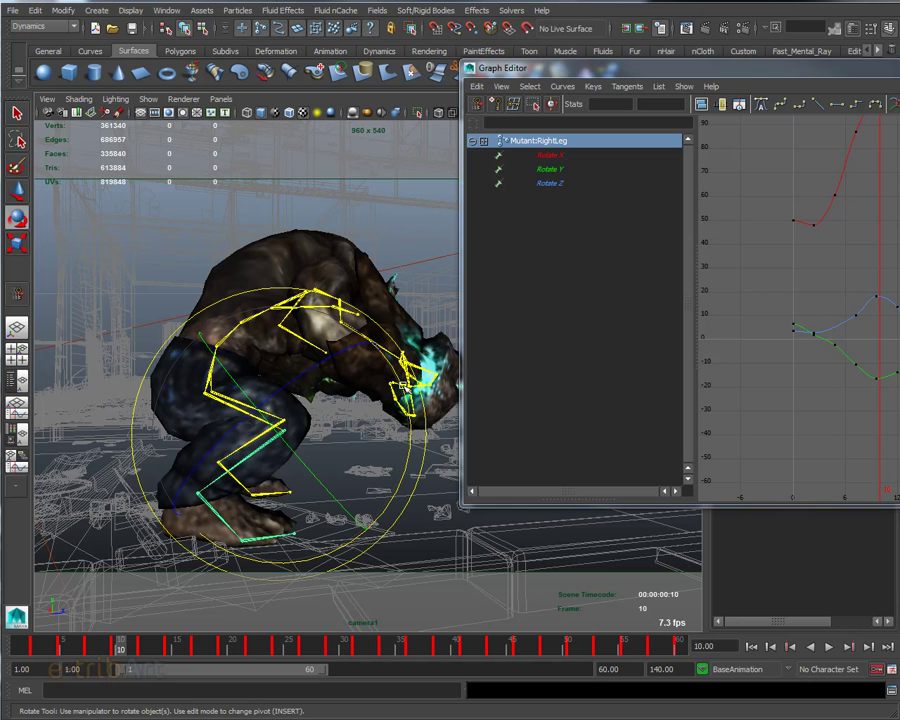
{"action": "left_click_drag", "start_coordinate": [406, 396], "coordinate": [377, 490]}
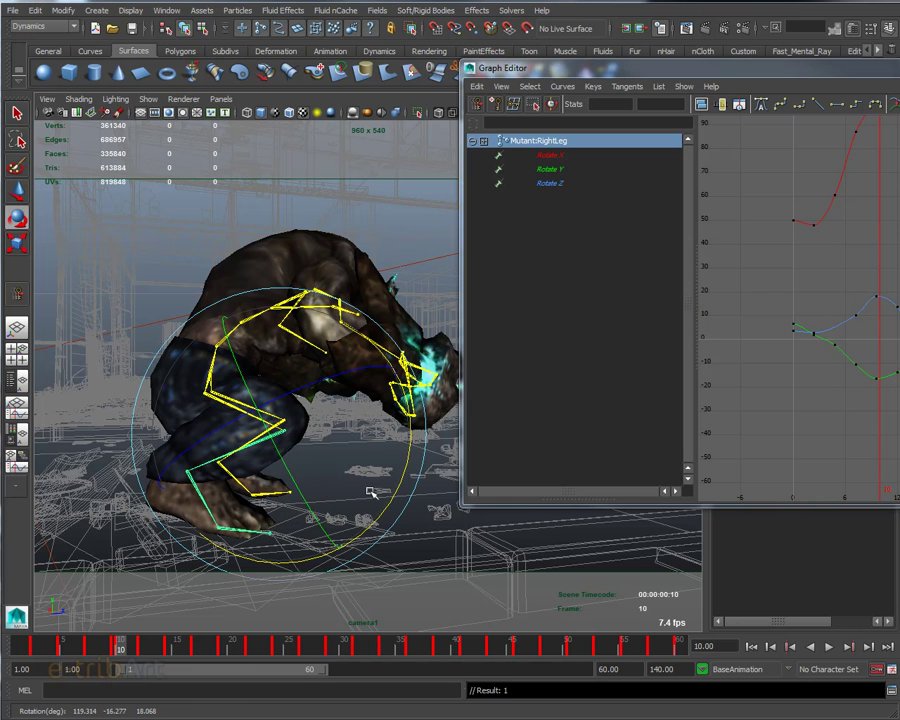
{"action": "mouse_move", "coordinate": [332, 496]}
{"action": "left_mouse_down", "text": "alt"}
{"action": "mouse_move", "coordinate": [351, 493]}
{"action": "mouse_move", "coordinate": [311, 502]}
{"action": "mouse_move", "coordinate": [214, 486]}
{"action": "left_mouse_up", "text": "alt"}
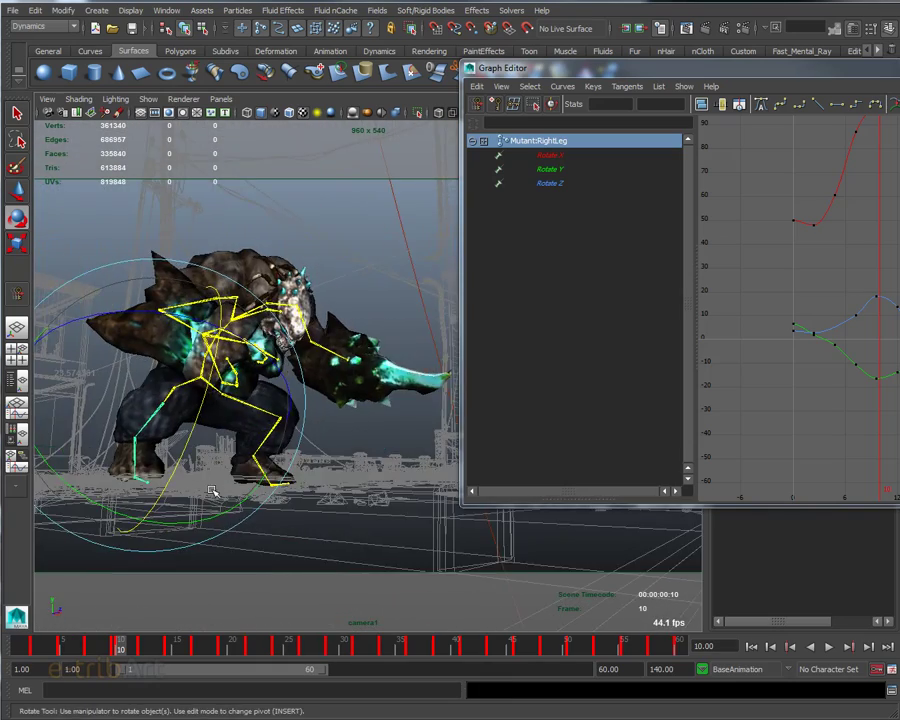
{"action": "middle_click_drag", "start_coordinate": [214, 486], "coordinate": [230, 490], "text": "alt"}
{"action": "mouse_move", "coordinate": [230, 490]}
{"action": "left_mouse_down", "text": "alt"}
{"action": "mouse_move", "coordinate": [254, 504]}
{"action": "mouse_move", "coordinate": [233, 463]}
{"action": "mouse_move", "coordinate": [382, 478]}
{"action": "mouse_move", "coordinate": [380, 487]}
{"action": "left_mouse_up", "text": "alt"}
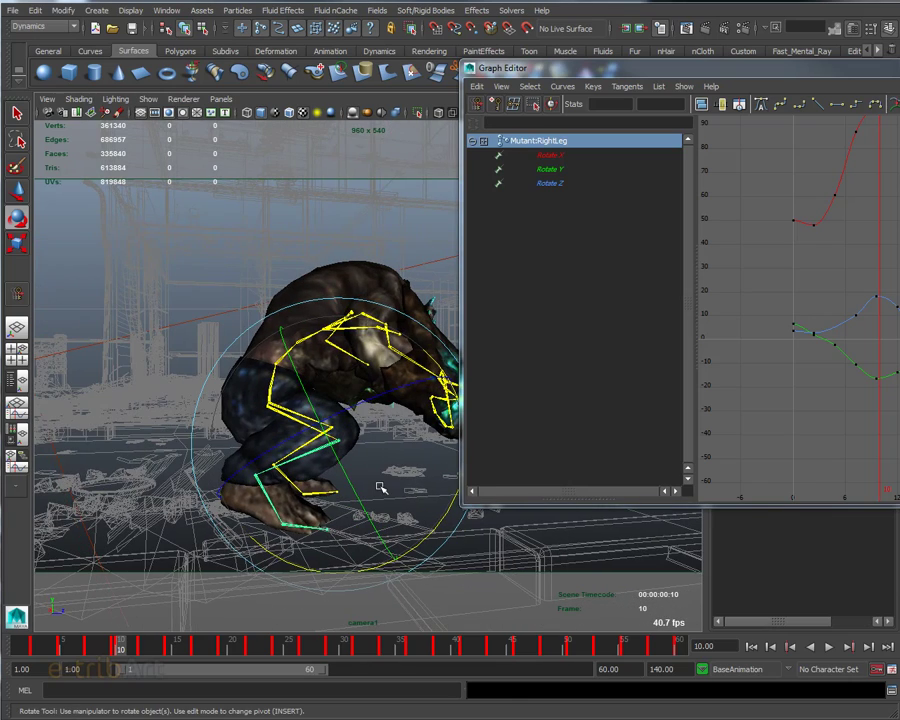
{"action": "key", "text": "ctrl+z"}
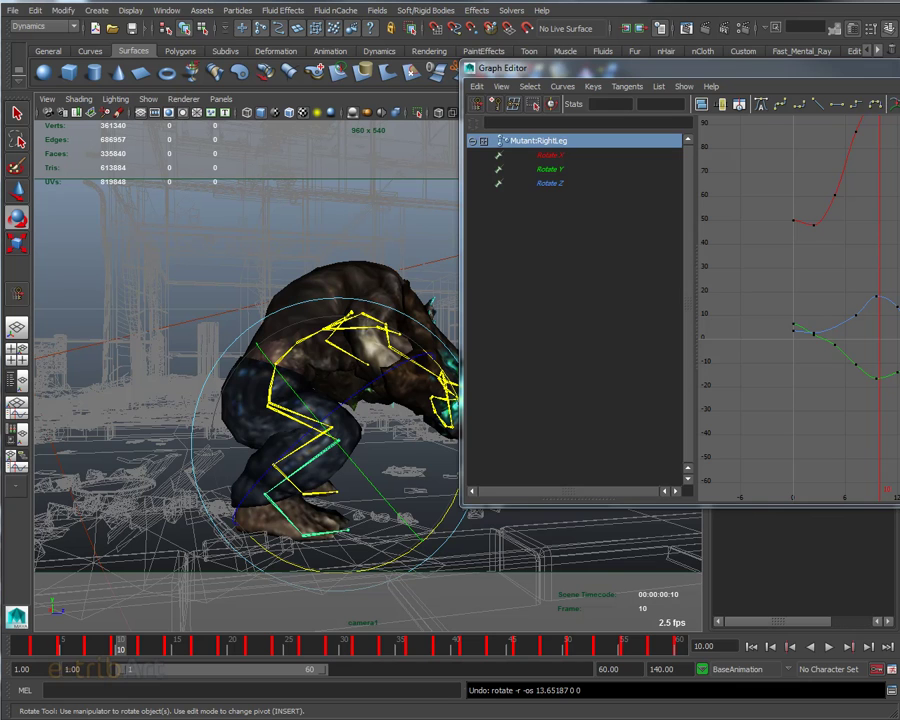
Select the Spine1 joint and show all its rotation curves in the Graph Editor
{"action": "left_click_drag", "start_coordinate": [500, 68], "coordinate": [566, 90]}
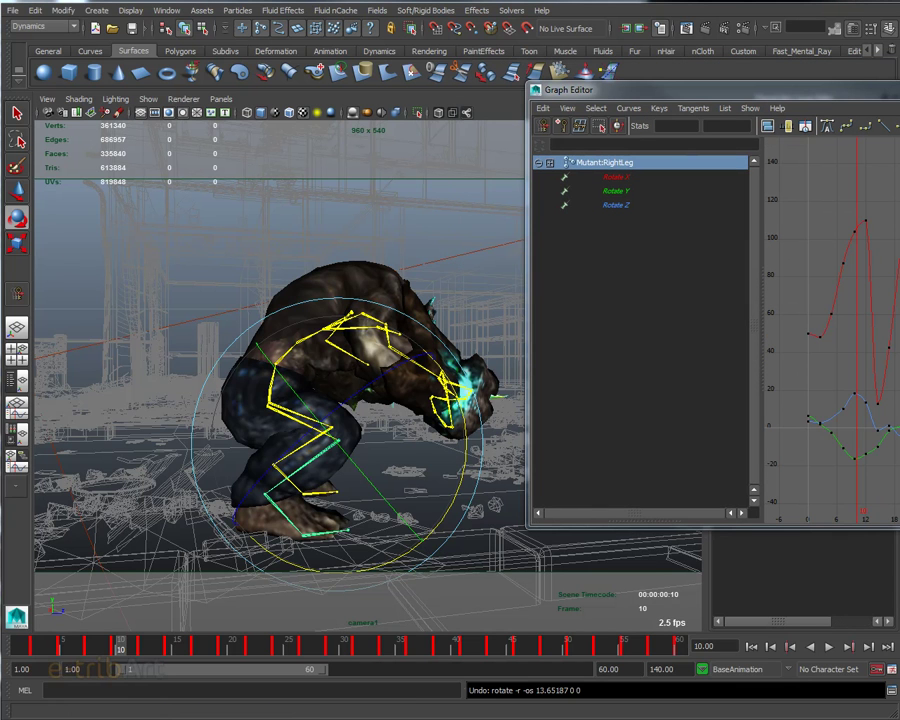
{"action": "left_click", "coordinate": [207, 261]}
{"action": "left_click", "coordinate": [299, 345]}
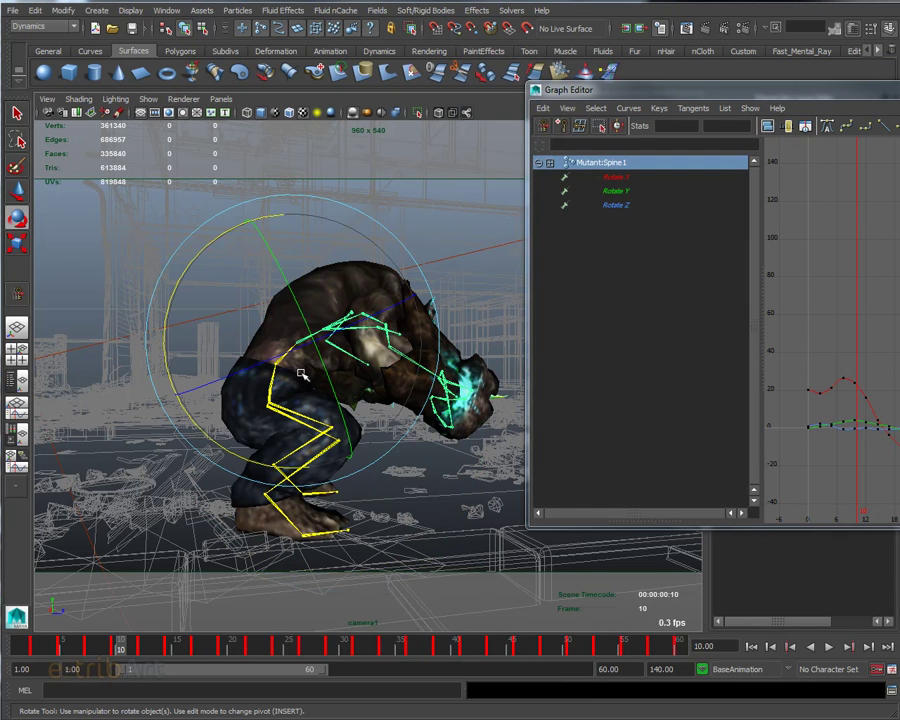
{"action": "left_click", "coordinate": [622, 166]}
Isolate the Rotate X curve and move its peak key onto frame 10
{"action": "key", "text": "f"}
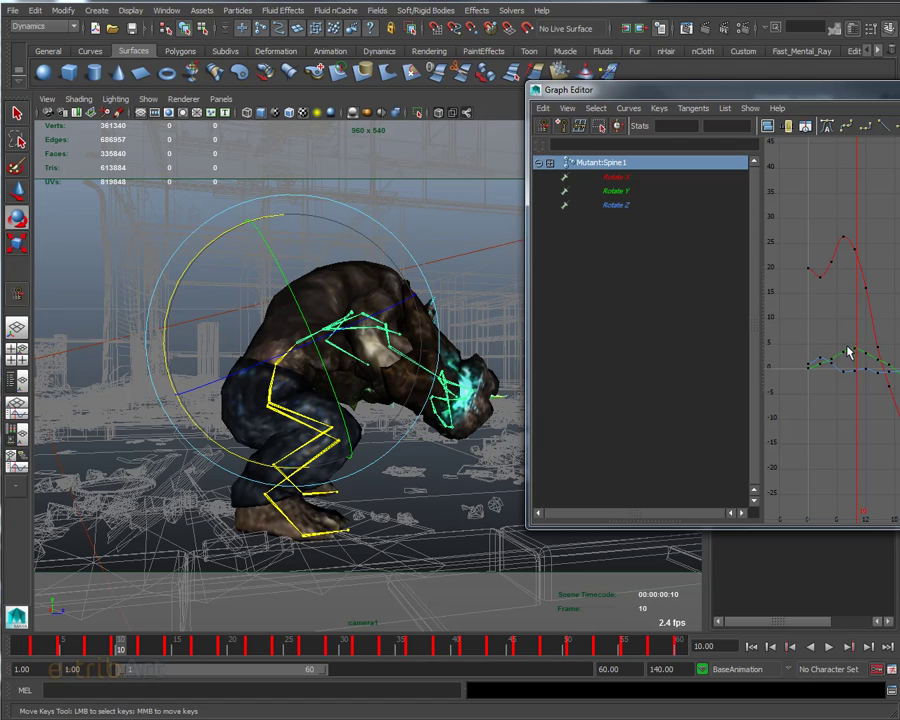
{"action": "left_click", "coordinate": [629, 178]}
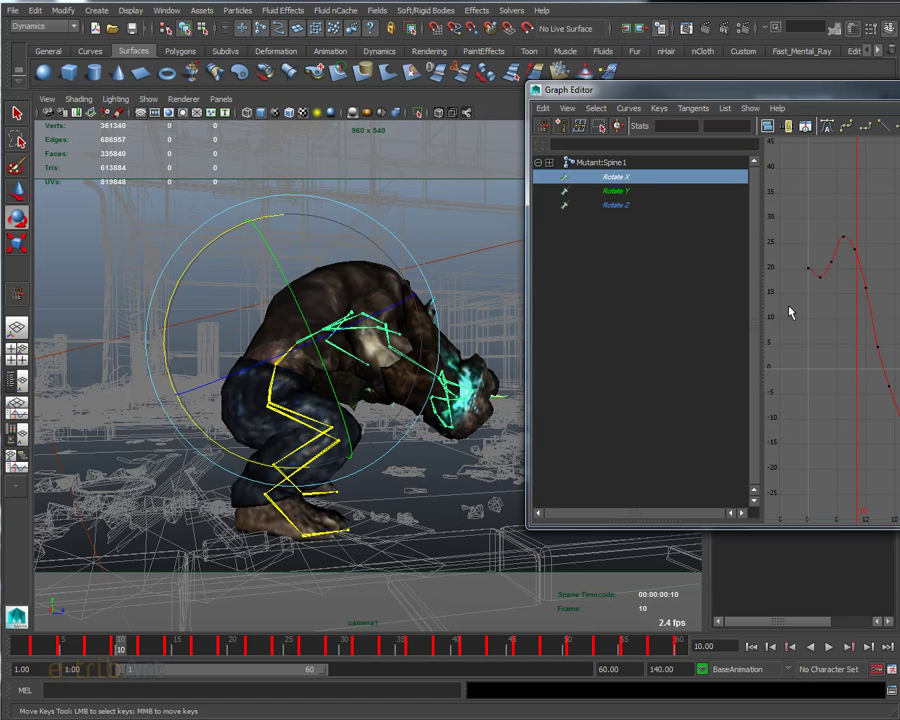
{"action": "scroll", "coordinate": [860, 318], "scroll_direction": "up", "scroll_amount": 5}
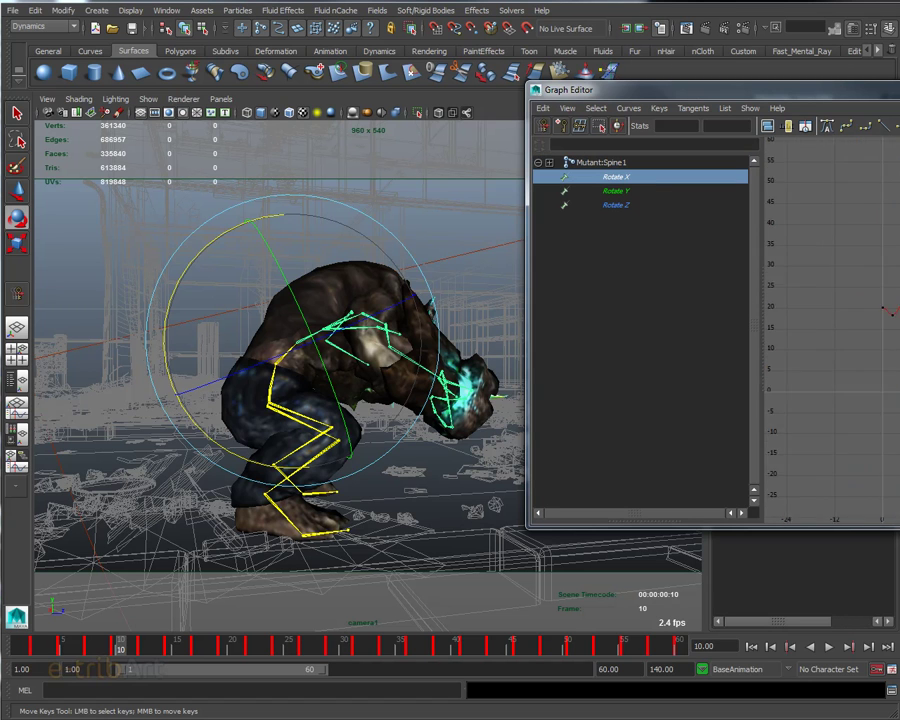
{"action": "scroll", "coordinate": [820, 320], "scroll_direction": "down", "scroll_amount": 3}
{"action": "scroll", "coordinate": [820, 320], "scroll_direction": "down", "scroll_amount": 3}
{"action": "mouse_move", "coordinate": [883, 94]}
{"action": "left_mouse_down"}
{"action": "mouse_move", "coordinate": [629, 37]}
{"action": "mouse_move", "coordinate": [509, 24]}
{"action": "left_mouse_up"}
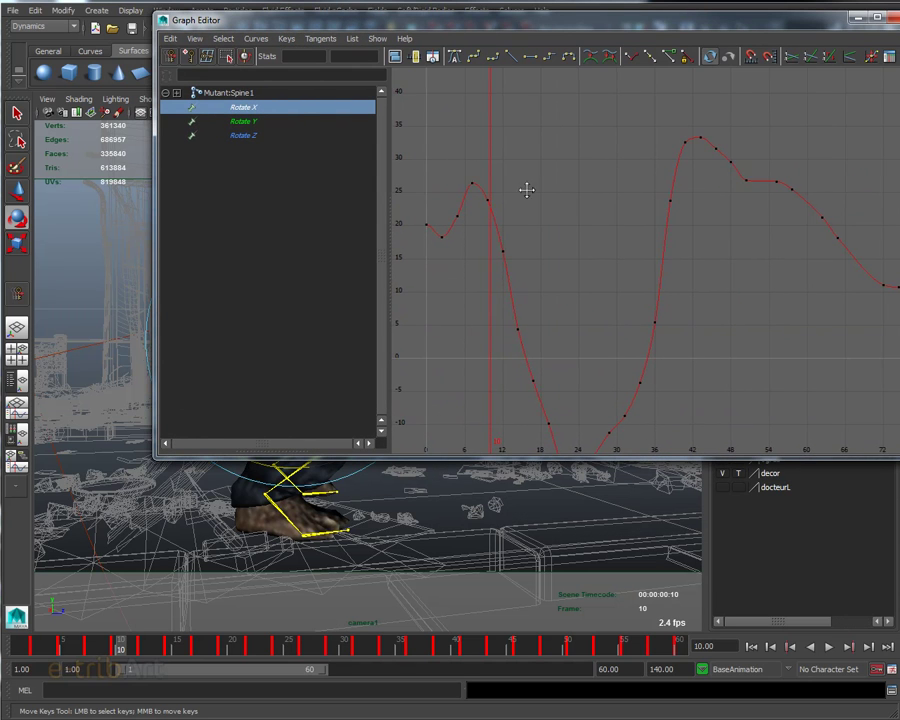
{"action": "mouse_move", "coordinate": [576, 206]}
{"action": "middle_mouse_down", "text": "alt"}
{"action": "mouse_move", "coordinate": [676, 198]}
{"action": "mouse_move", "coordinate": [552, 190]}
{"action": "middle_mouse_up", "text": "alt"}
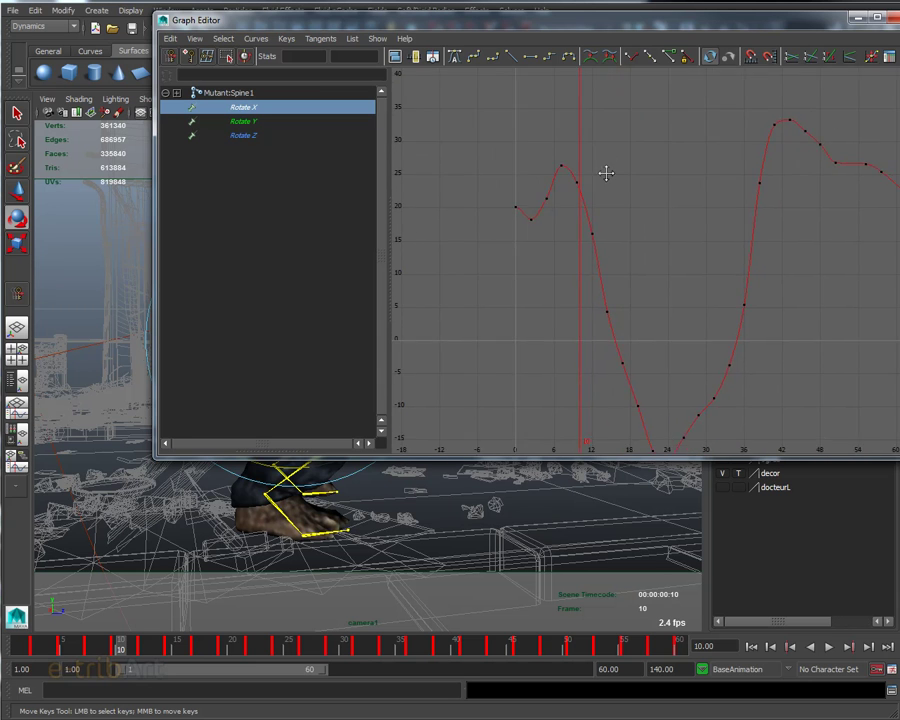
{"action": "mouse_move", "coordinate": [552, 190]}
{"action": "right_mouse_down", "text": "alt"}
{"action": "mouse_move", "coordinate": [542, 194]}
{"action": "mouse_move", "coordinate": [555, 200]}
{"action": "right_mouse_up", "text": "alt"}
{"action": "mouse_move", "coordinate": [555, 201]}
{"action": "middle_mouse_down", "text": "alt"}
{"action": "mouse_move", "coordinate": [641, 217]}
{"action": "mouse_move", "coordinate": [647, 227]}
{"action": "mouse_move", "coordinate": [608, 212]}
{"action": "middle_mouse_up", "text": "alt"}
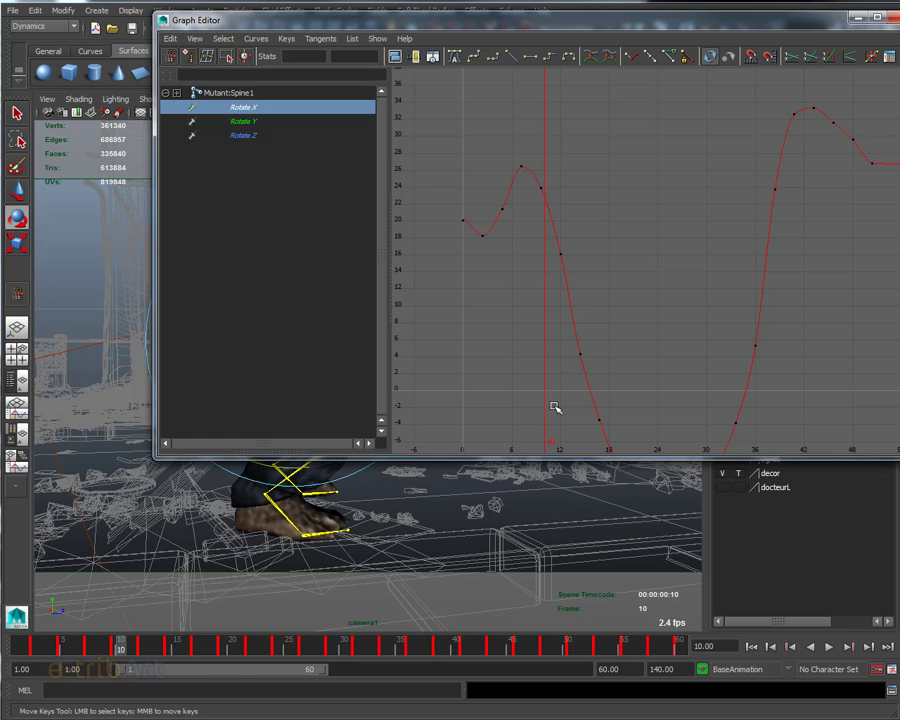
{"action": "left_click_drag", "start_coordinate": [536, 183], "coordinate": [573, 215]}
{"action": "left_click", "coordinate": [300, 57]}
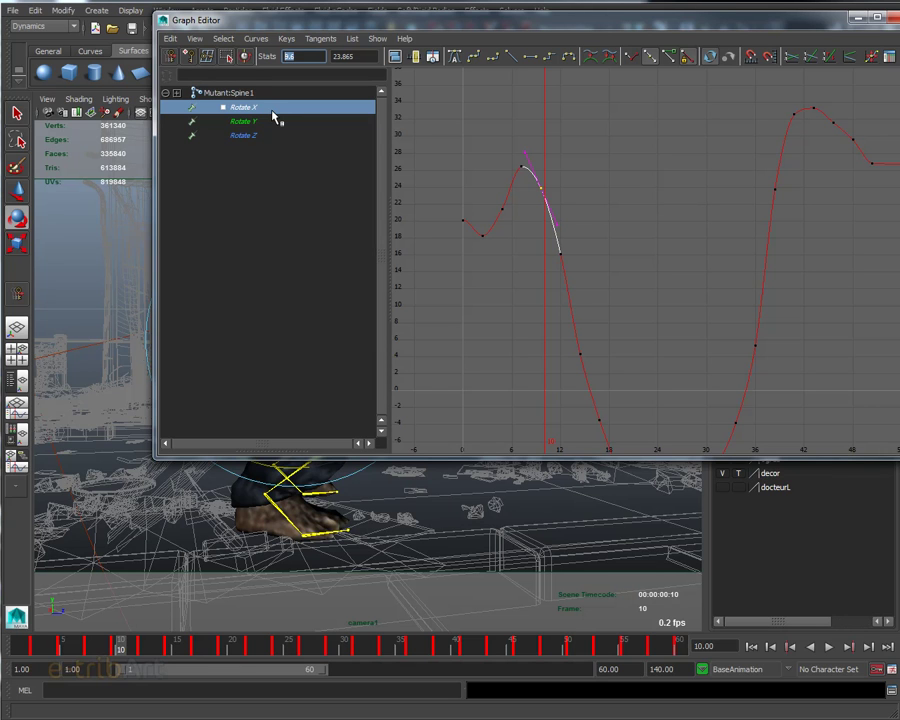
{"action": "type", "text": "10"}
{"action": "key", "text": "Return"}
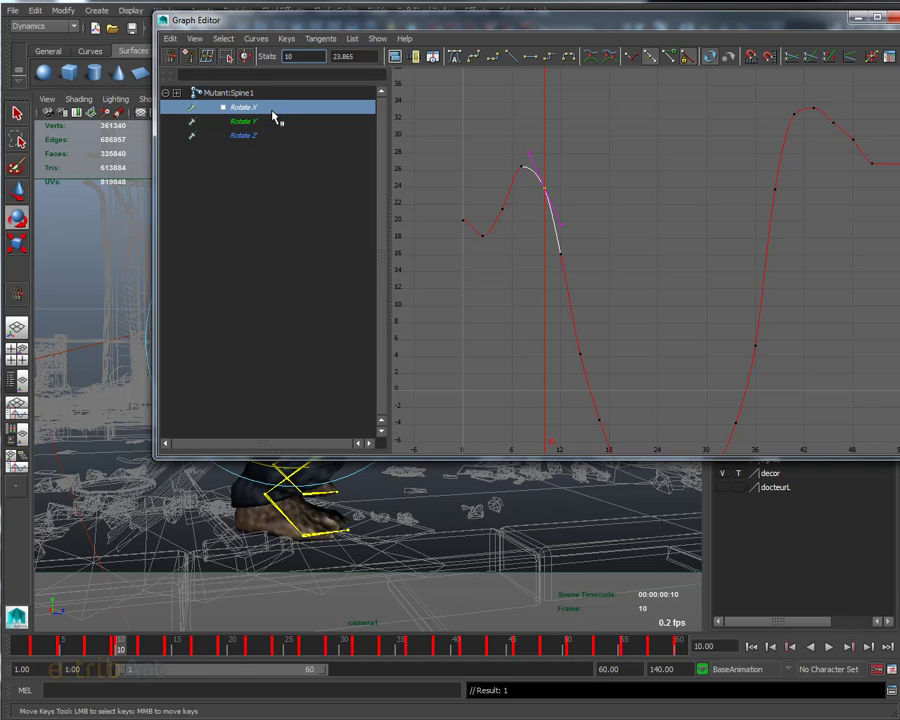
Rearrange the Graph Editor and raise the frame-10 key from about 23.9 to 27.9
{"action": "left_click_drag", "start_coordinate": [365, 22], "coordinate": [391, 22]}
{"action": "mouse_move", "coordinate": [230, 18]}
{"action": "left_mouse_down"}
{"action": "mouse_move", "coordinate": [385, 47]}
{"action": "mouse_move", "coordinate": [340, 15]}
{"action": "left_mouse_up"}
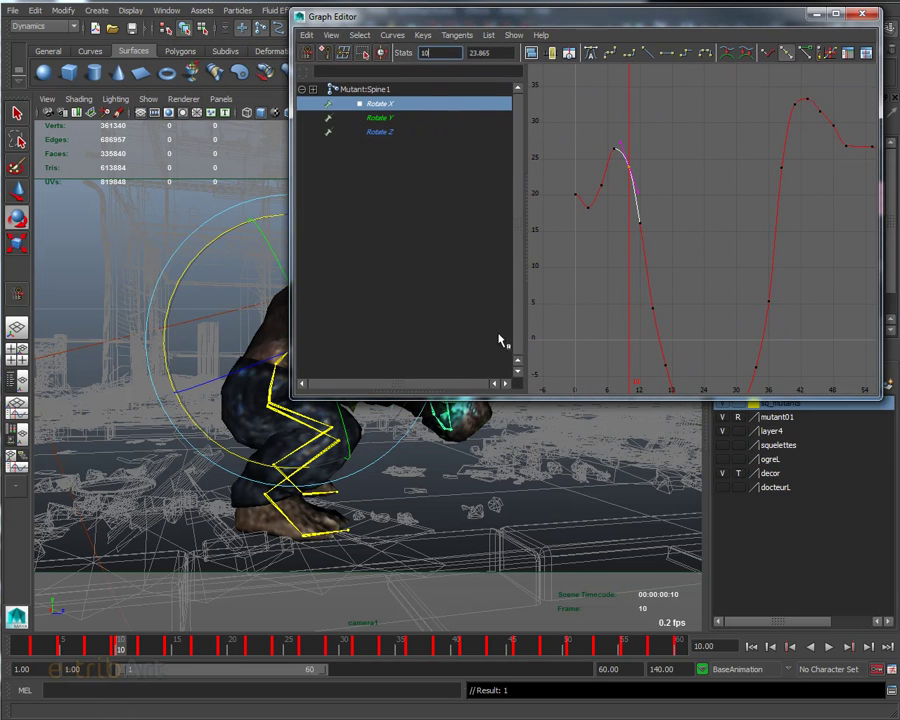
{"action": "left_click_drag", "start_coordinate": [510, 397], "coordinate": [516, 272]}
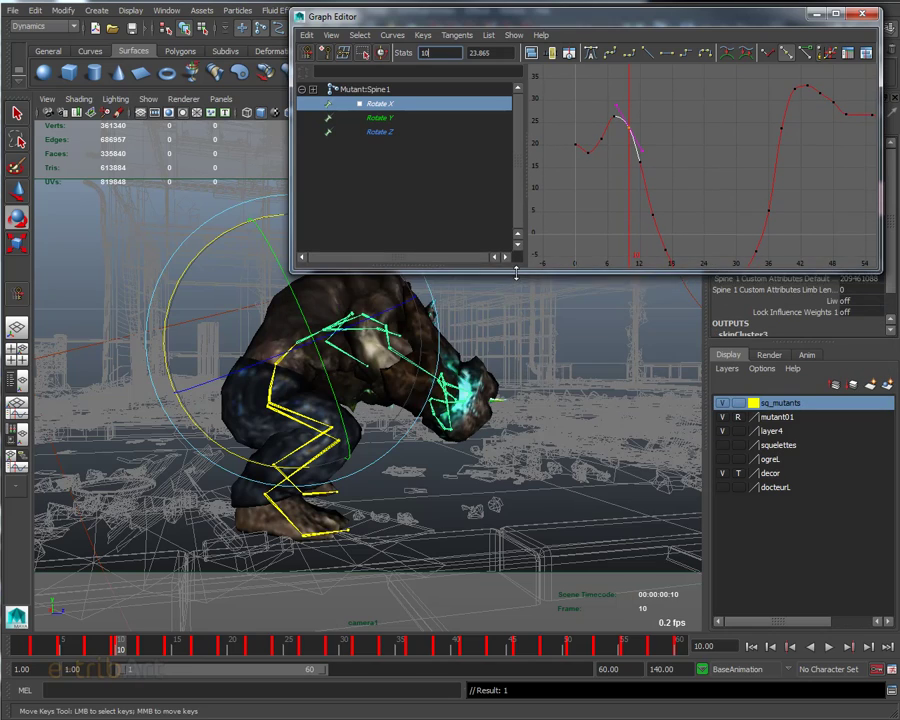
{"action": "middle_click_drag", "start_coordinate": [394, 427], "coordinate": [327, 491], "text": "alt"}
{"action": "left_click_drag", "start_coordinate": [327, 491], "coordinate": [300, 475], "text": "alt"}
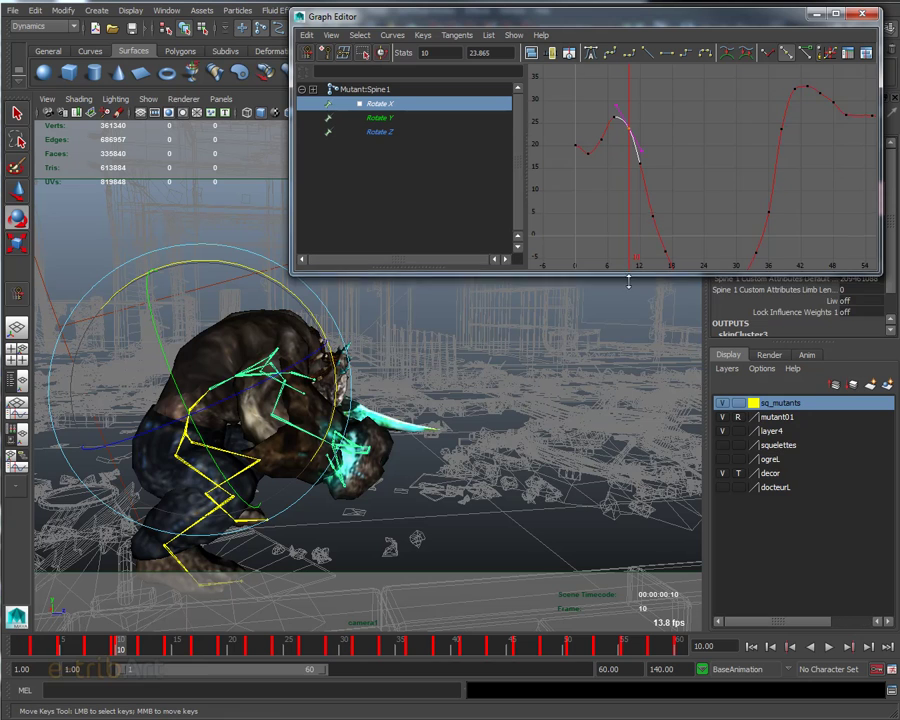
{"action": "left_click_drag", "start_coordinate": [628, 276], "coordinate": [626, 327]}
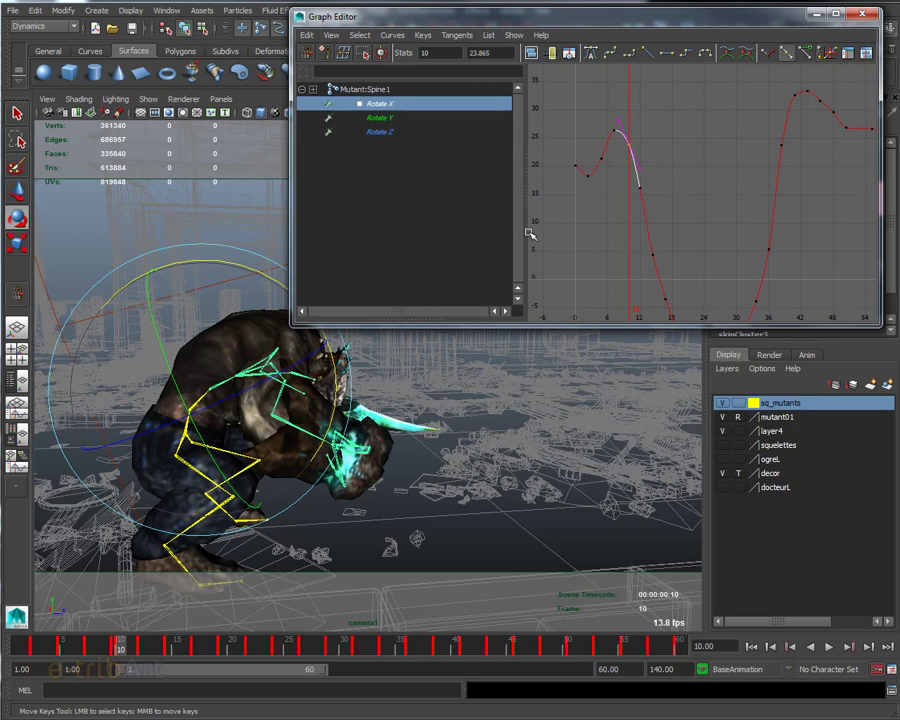
{"action": "left_click_drag", "start_coordinate": [530, 233], "coordinate": [440, 232]}
{"action": "scroll", "coordinate": [697, 216], "scroll_direction": "up", "scroll_amount": 1}
{"action": "scroll", "coordinate": [697, 216], "scroll_direction": "up", "scroll_amount": 3}
{"action": "scroll", "coordinate": [697, 216], "scroll_direction": "up", "scroll_amount": 2}
{"action": "scroll", "coordinate": [697, 216], "scroll_direction": "up", "scroll_amount": 2}
{"action": "middle_click_drag", "start_coordinate": [778, 265], "coordinate": [787, 257], "text": "alt"}
{"action": "mouse_move", "coordinate": [651, 185]}
{"action": "middle_mouse_down"}
{"action": "mouse_move", "coordinate": [632, 178]}
{"action": "mouse_move", "coordinate": [644, 184]}
{"action": "mouse_move", "coordinate": [651, 175]}
{"action": "mouse_move", "coordinate": [655, 110]}
{"action": "mouse_move", "coordinate": [644, 84]}
{"action": "mouse_move", "coordinate": [625, 173]}
{"action": "mouse_move", "coordinate": [647, 94]}
{"action": "middle_mouse_up"}
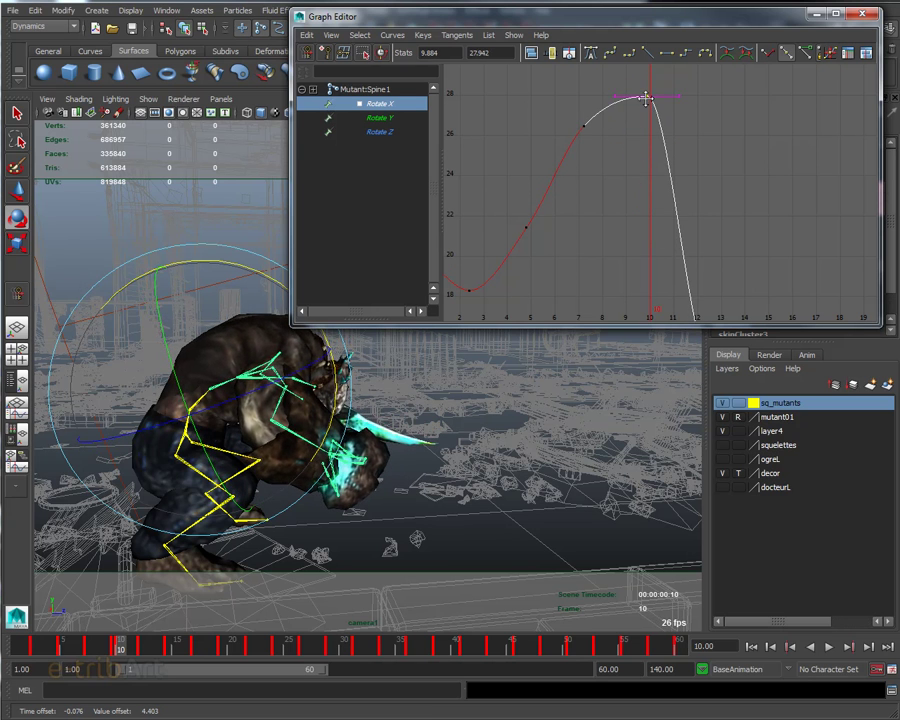
Reframe the curve to frames 0–26 and adjust the frame-5 key's tangent handles
{"action": "left_click_drag", "start_coordinate": [568, 112], "coordinate": [587, 195]}
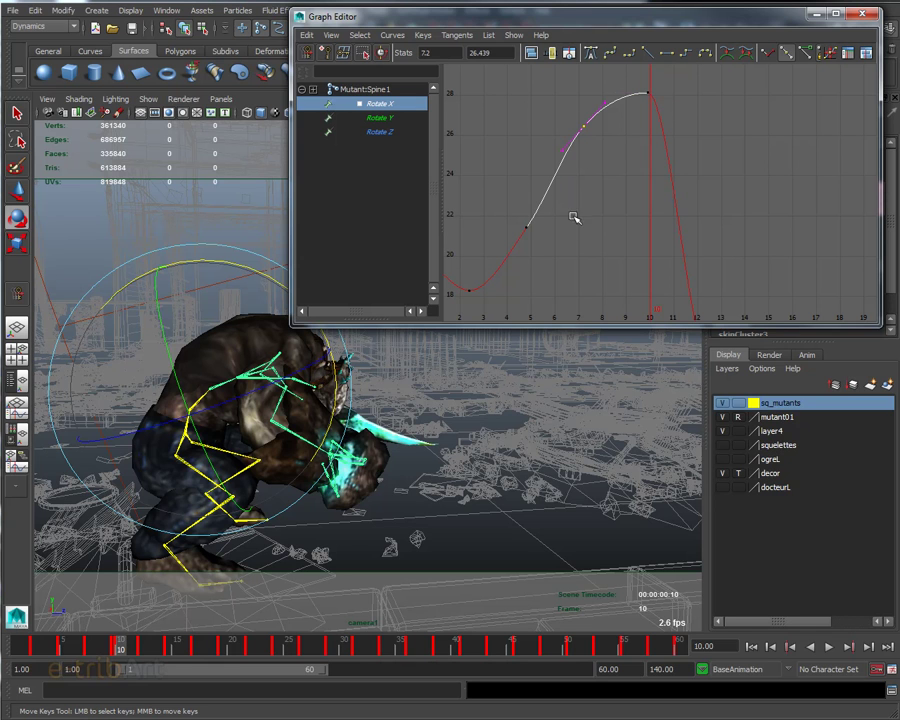
{"action": "left_click", "coordinate": [568, 229]}
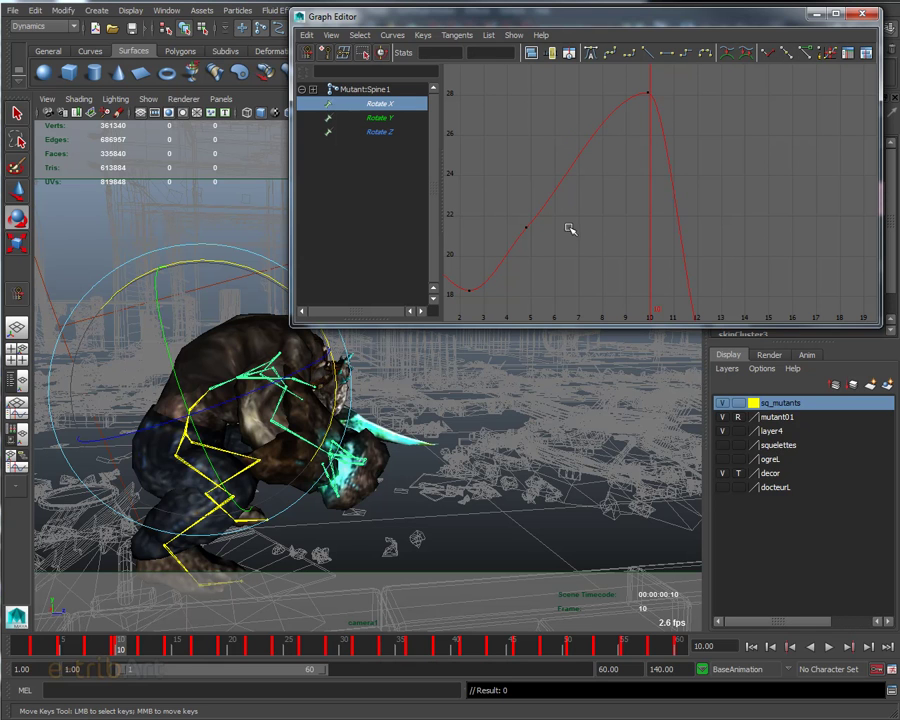
{"action": "mouse_move", "coordinate": [665, 253]}
{"action": "right_mouse_down", "text": "alt"}
{"action": "mouse_move", "coordinate": [632, 224]}
{"action": "mouse_move", "coordinate": [524, 181]}
{"action": "right_mouse_up", "text": "alt"}
{"action": "left_click", "coordinate": [539, 198]}
{"action": "left_click_drag", "start_coordinate": [514, 216], "coordinate": [530, 238]}
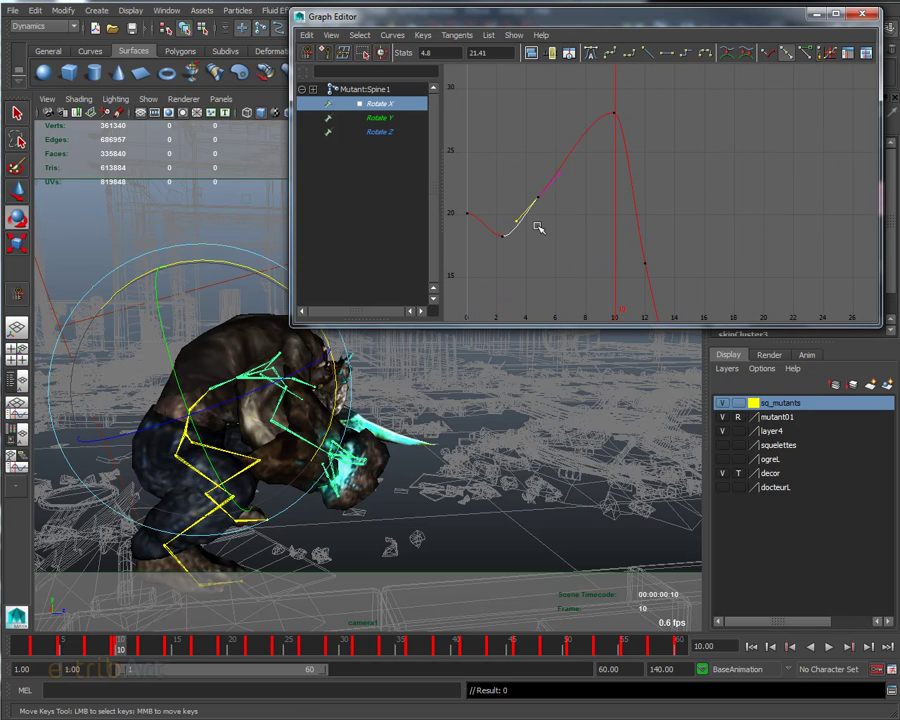
{"action": "key", "text": "e"}
{"action": "key", "text": "w"}
{"action": "left_click", "coordinate": [562, 179]}
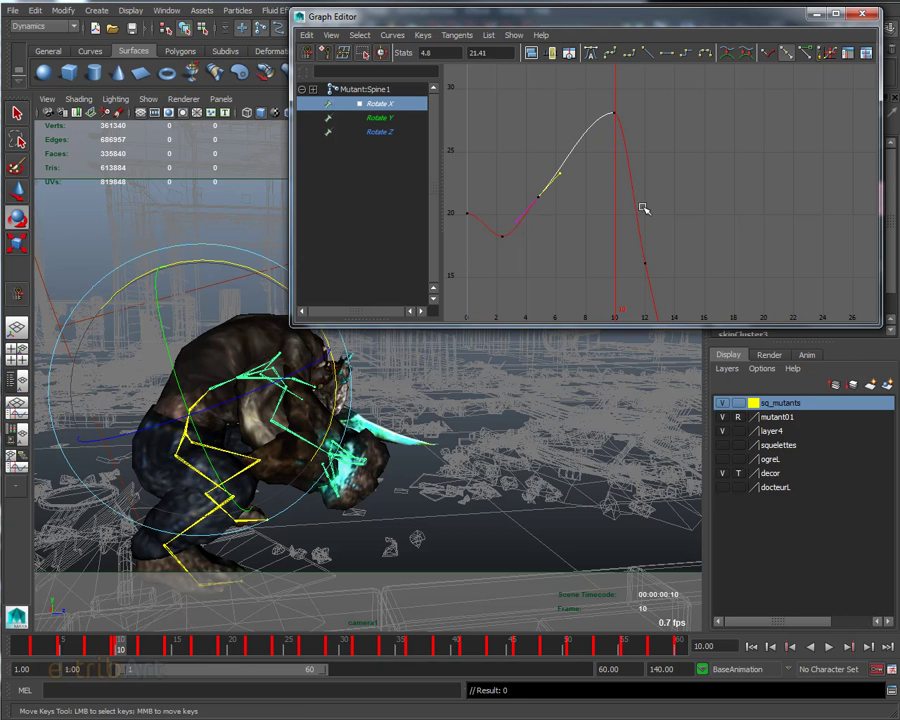
Raise the frame-12 key to about 24.6, undoing a trial move of the frame-10 peak
{"action": "left_click", "coordinate": [643, 264]}
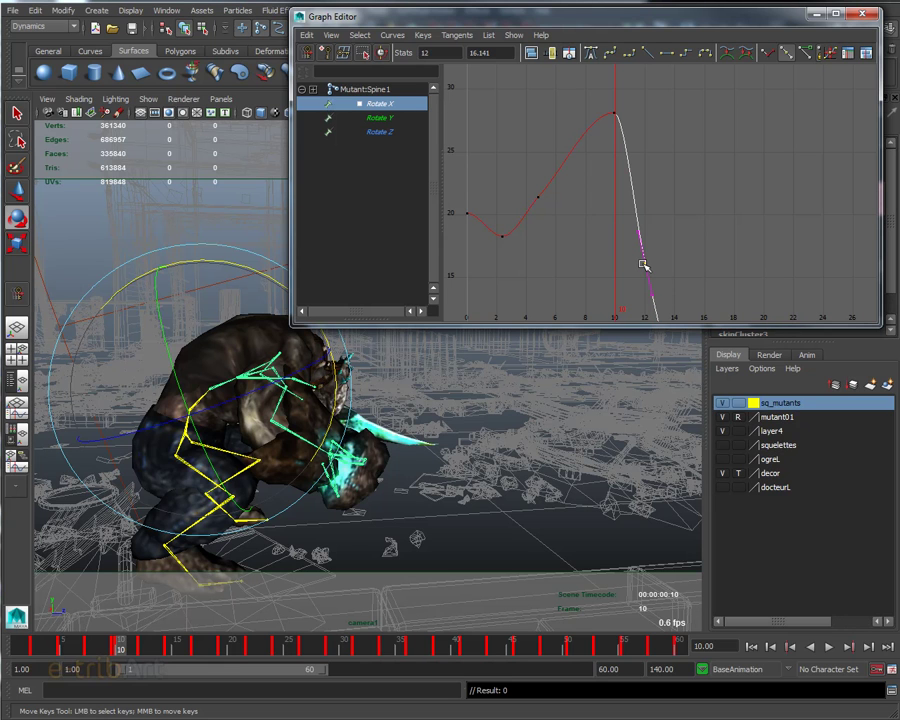
{"action": "mouse_move", "coordinate": [643, 264]}
{"action": "middle_mouse_down"}
{"action": "mouse_move", "coordinate": [647, 157]}
{"action": "mouse_move", "coordinate": [638, 130]}
{"action": "middle_mouse_up"}
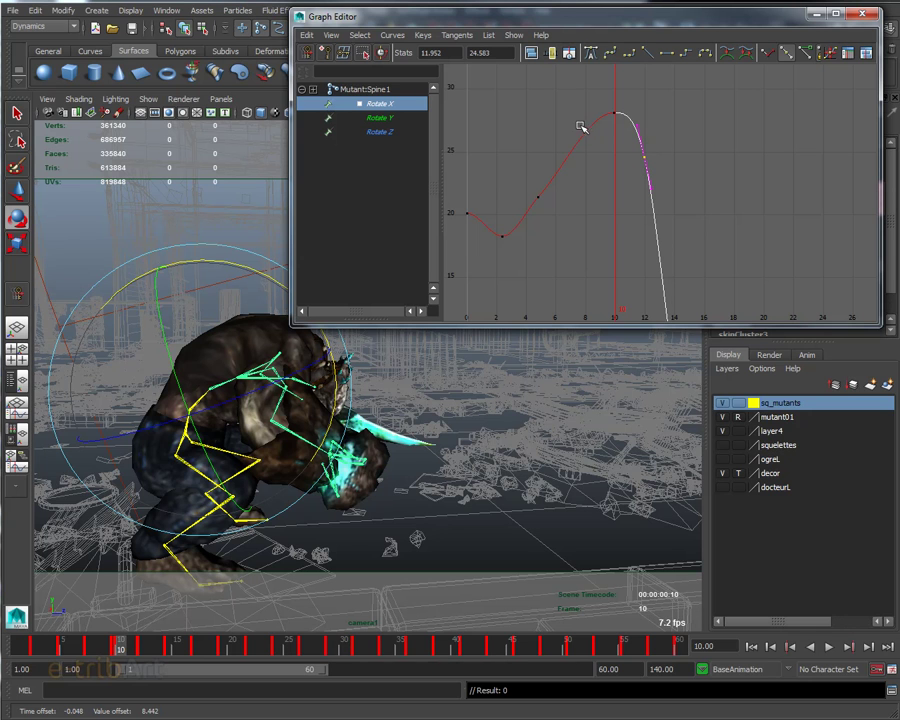
{"action": "middle_click_drag", "start_coordinate": [614, 190], "coordinate": [592, 266], "text": "alt"}
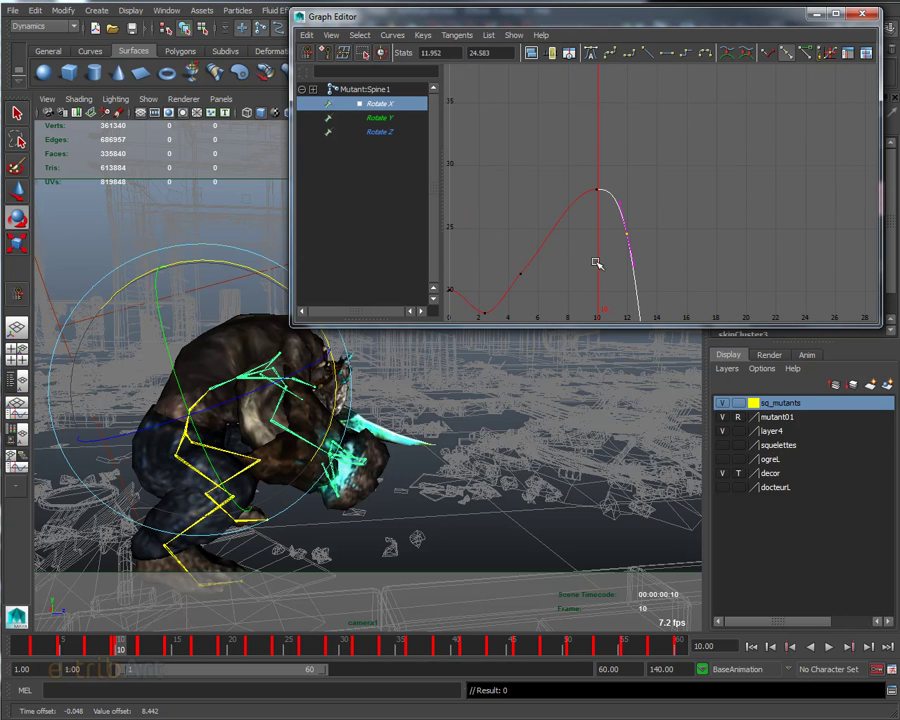
{"action": "left_click_drag", "start_coordinate": [583, 174], "coordinate": [617, 226]}
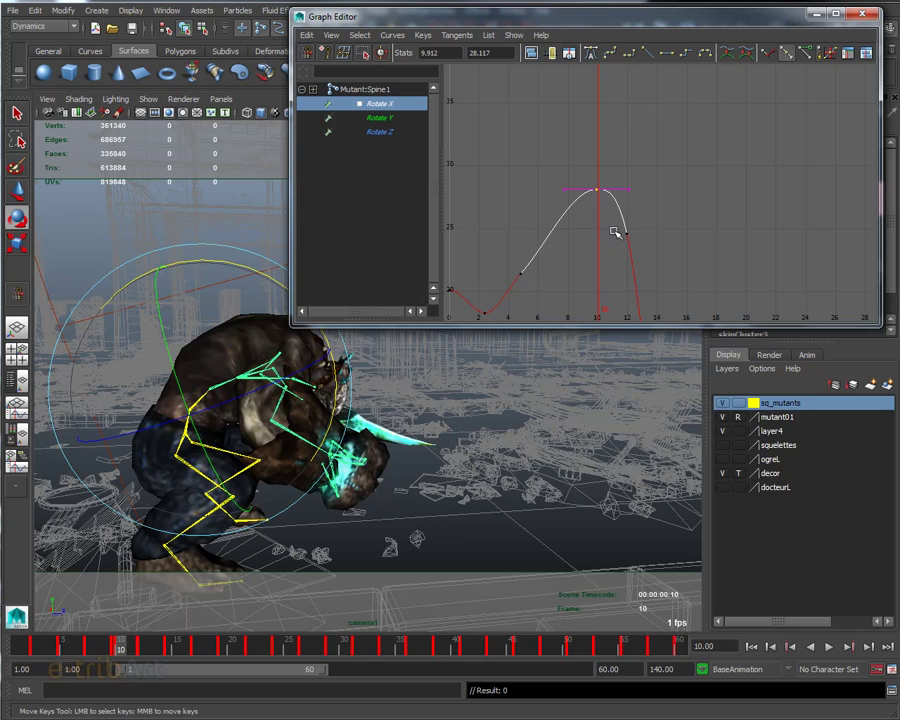
{"action": "middle_click_drag", "start_coordinate": [652, 250], "coordinate": [688, 210], "text": "alt"}
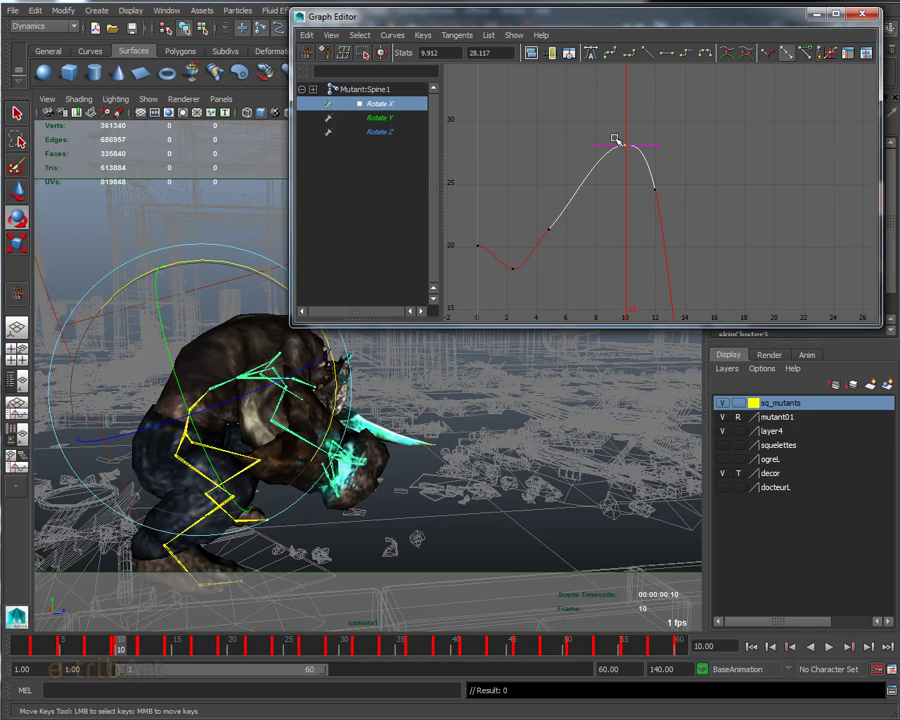
{"action": "middle_click_drag", "start_coordinate": [617, 142], "coordinate": [628, 156]}
{"action": "key", "text": "ctrl+z"}
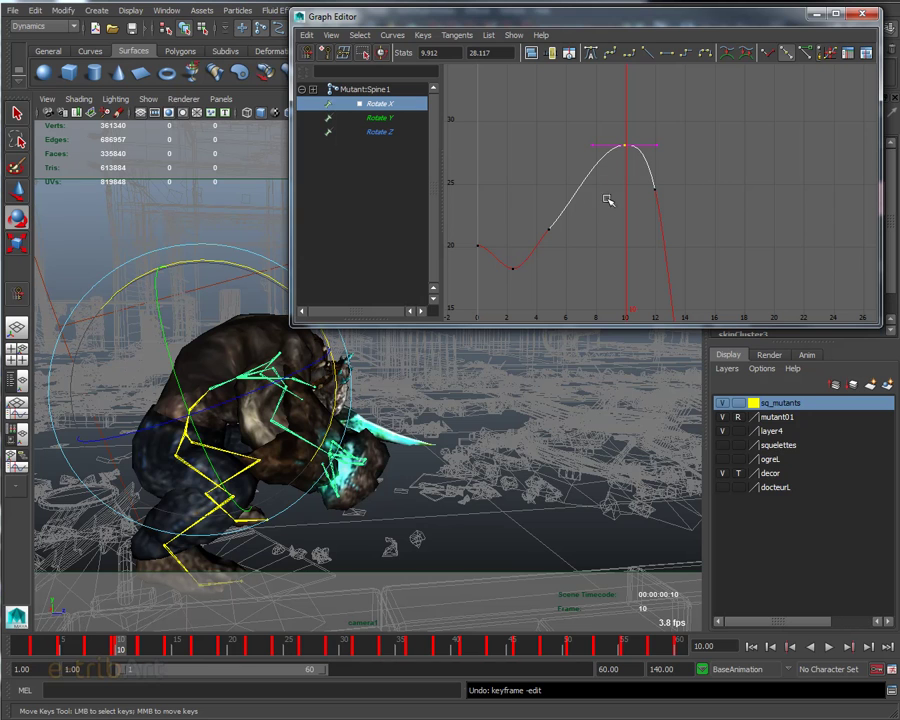
Break the peak key's tangents, pull its incoming tangent down, and shift the frame-5 key later
{"action": "left_click", "coordinate": [460, 38]}
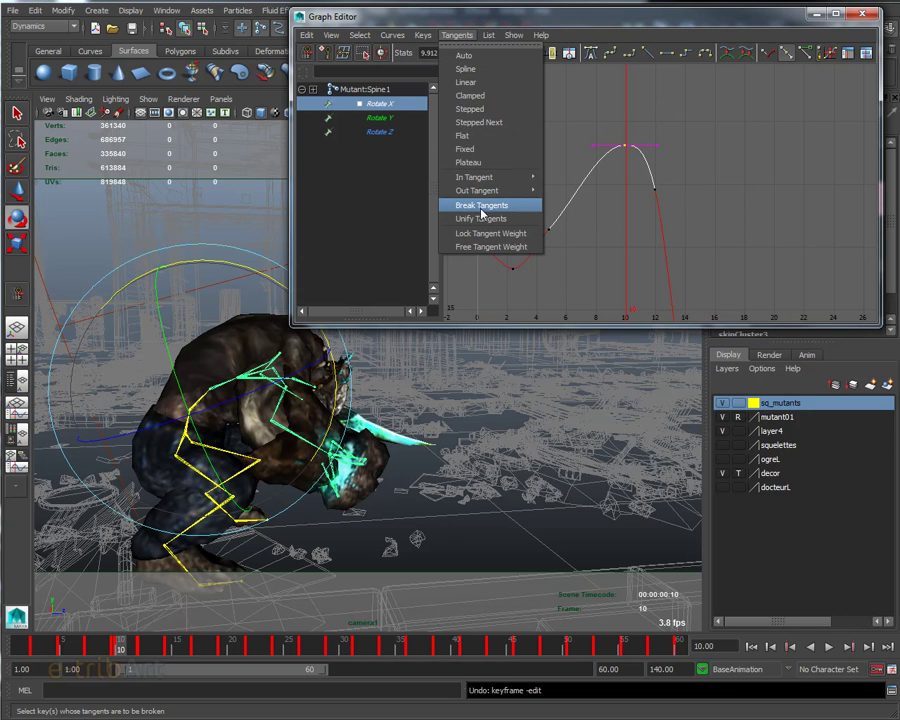
{"action": "left_click", "coordinate": [507, 207]}
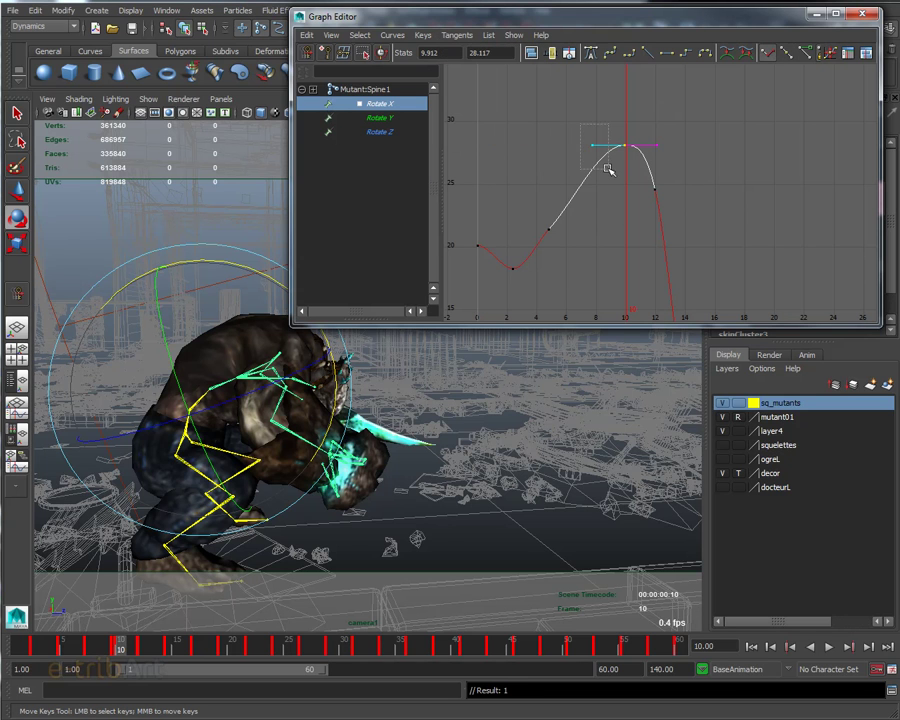
{"action": "mouse_move", "coordinate": [593, 146]}
{"action": "middle_mouse_down"}
{"action": "mouse_move", "coordinate": [597, 199]}
{"action": "mouse_move", "coordinate": [536, 223]}
{"action": "middle_mouse_up"}
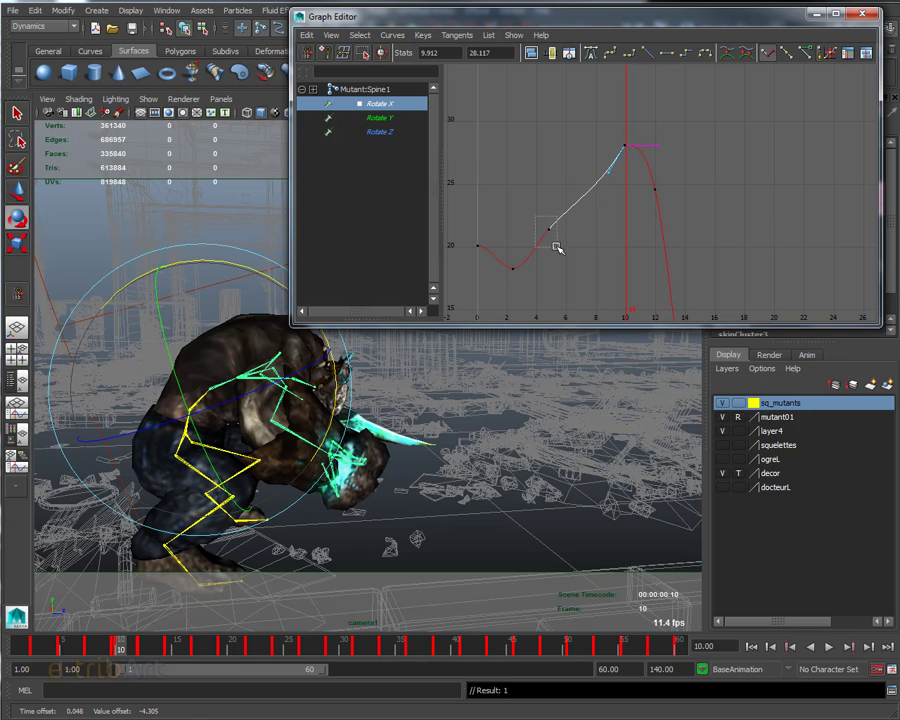
{"action": "left_click_drag", "start_coordinate": [558, 248], "coordinate": [550, 240]}
{"action": "middle_click_drag", "start_coordinate": [546, 231], "coordinate": [566, 231]}
Tilt the peak's outgoing tangent down and lower the key near frame 12, tweaking its out-tangent
{"action": "left_click", "coordinate": [624, 148]}
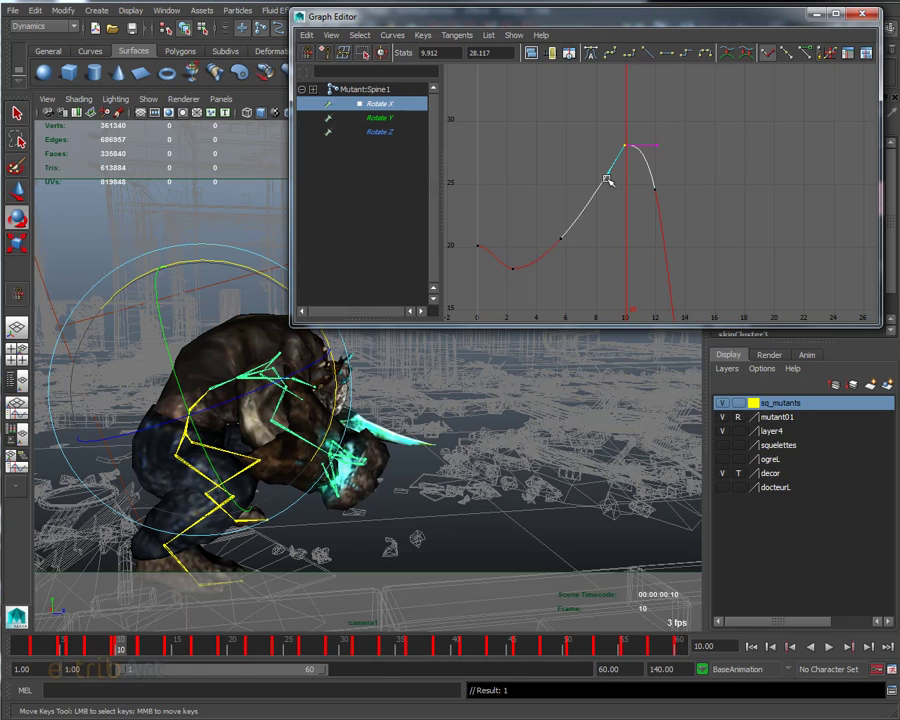
{"action": "left_click", "coordinate": [658, 145]}
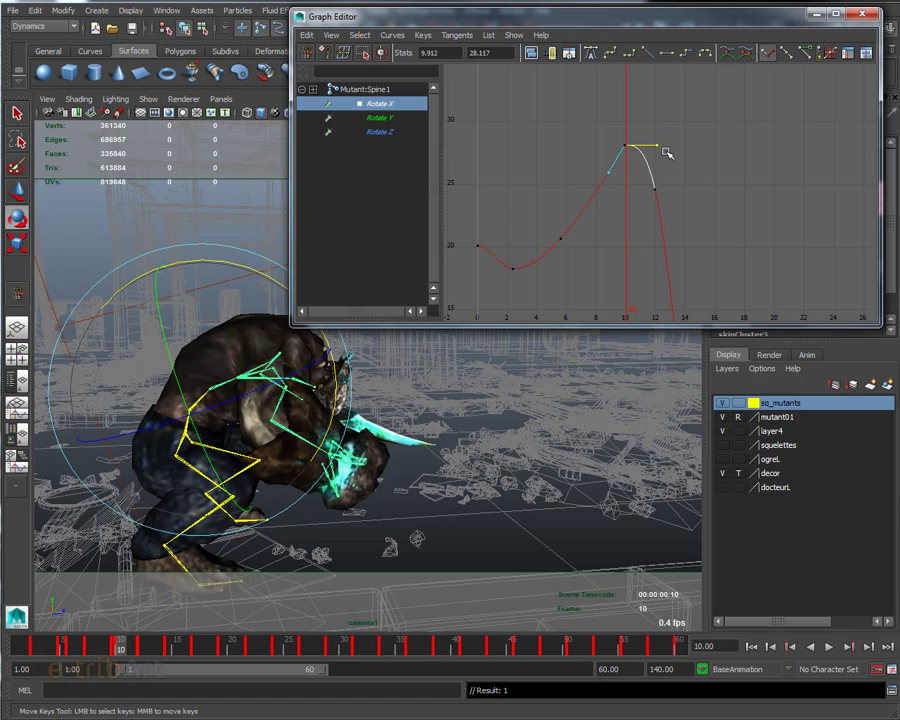
{"action": "middle_click_drag", "start_coordinate": [652, 144], "coordinate": [636, 180]}
{"action": "middle_click_drag", "start_coordinate": [642, 189], "coordinate": [670, 181]}
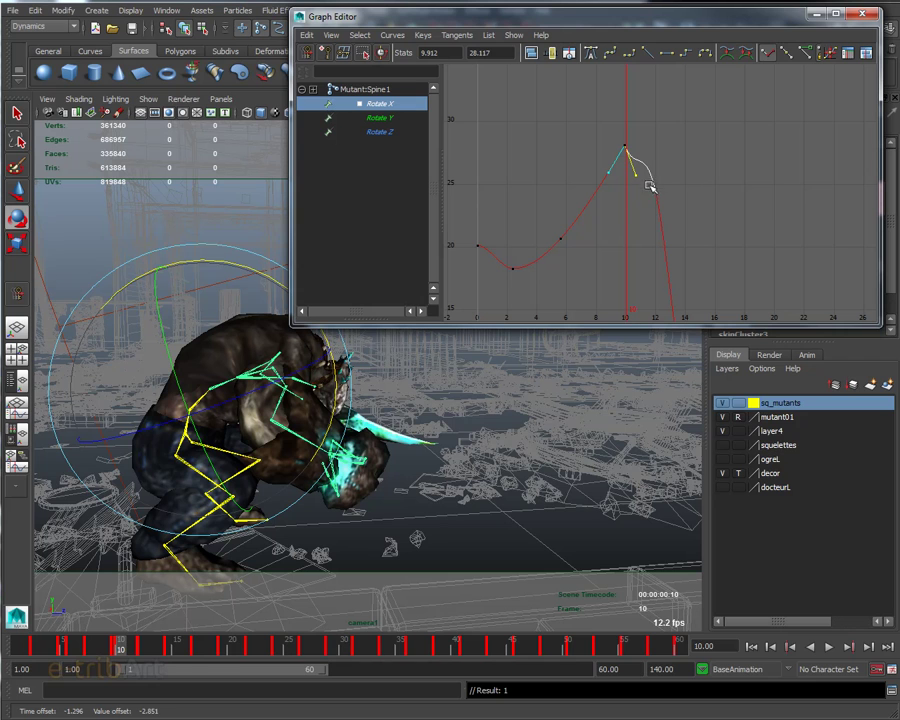
{"action": "left_click", "coordinate": [693, 195]}
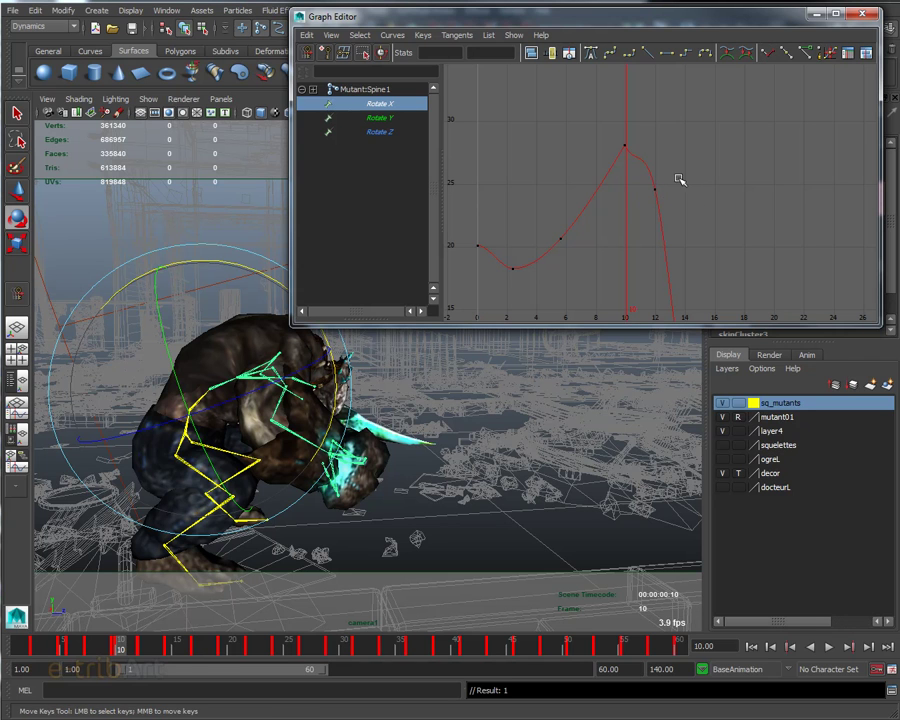
{"action": "left_click_drag", "start_coordinate": [647, 180], "coordinate": [663, 216]}
{"action": "middle_click_drag", "start_coordinate": [652, 190], "coordinate": [643, 213]}
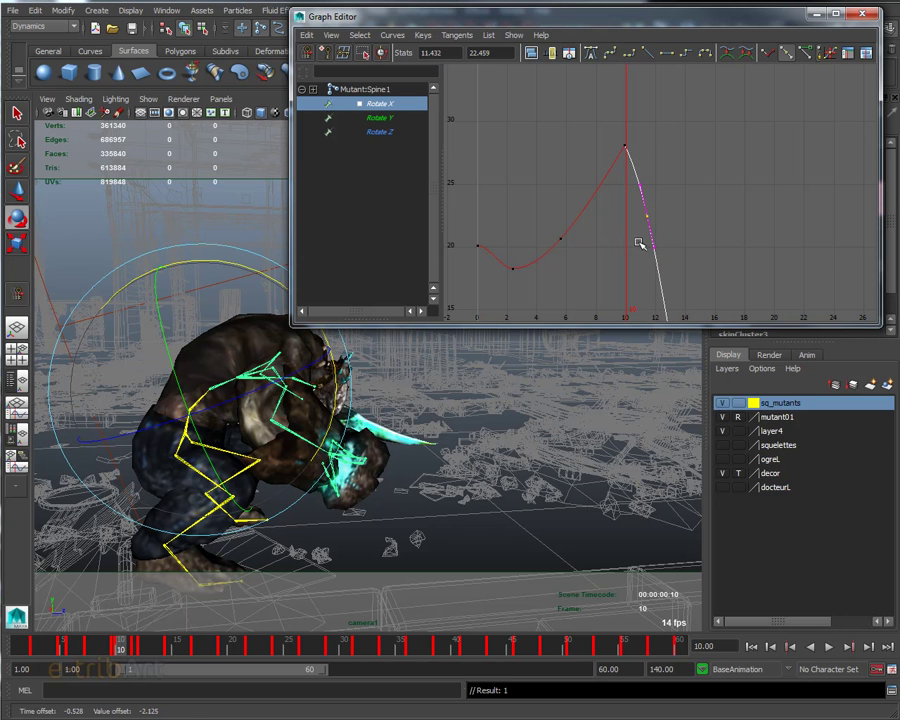
{"action": "left_click", "coordinate": [653, 246]}
{"action": "middle_click_drag", "start_coordinate": [653, 246], "coordinate": [655, 248]}
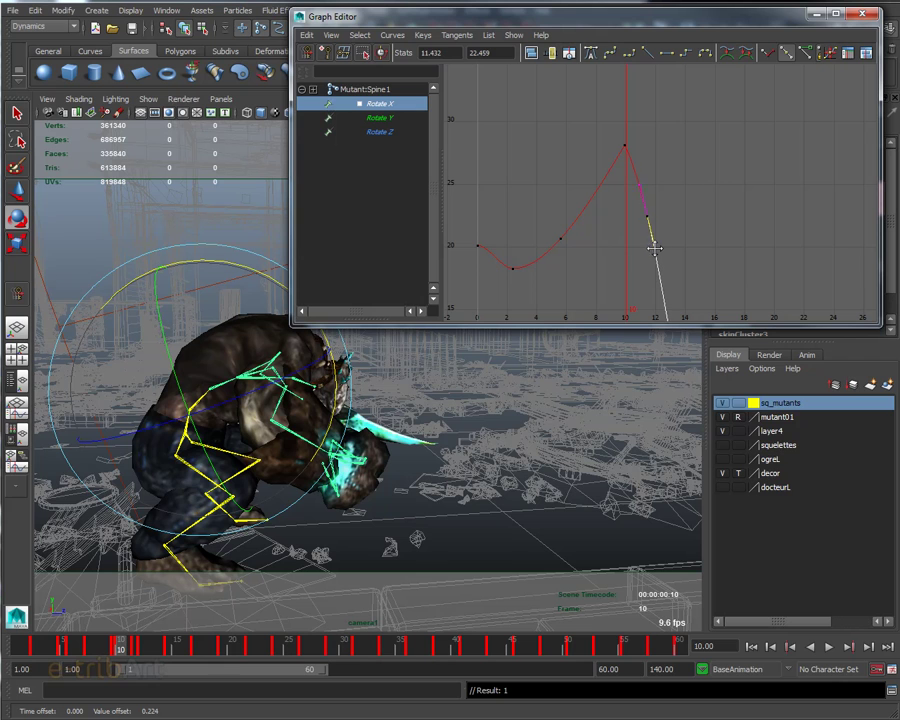
{"action": "left_click_drag", "start_coordinate": [609, 127], "coordinate": [637, 157]}
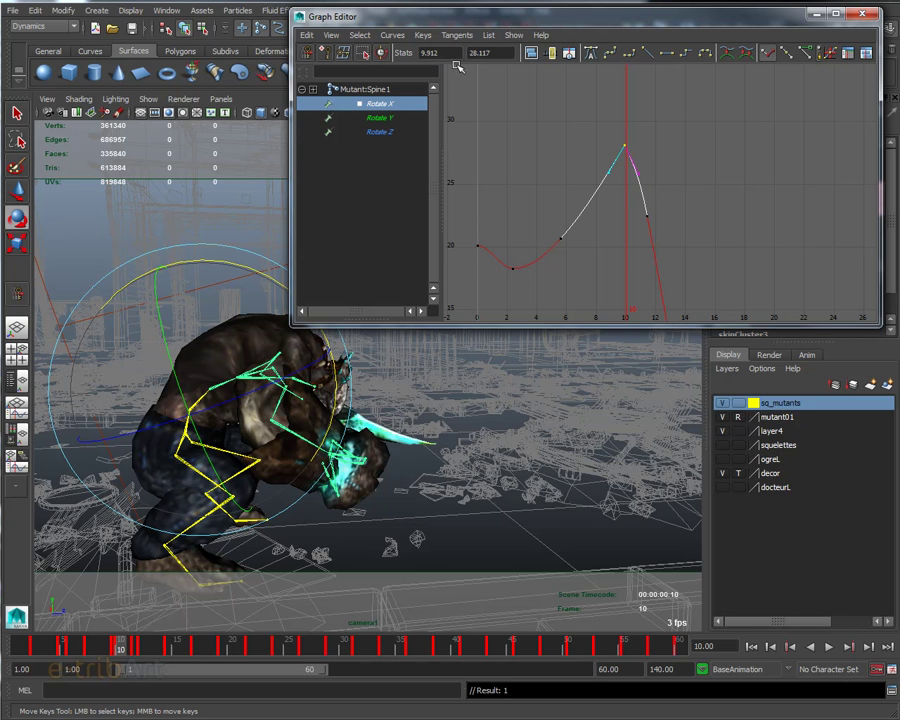
{"action": "left_click", "coordinate": [456, 35]}
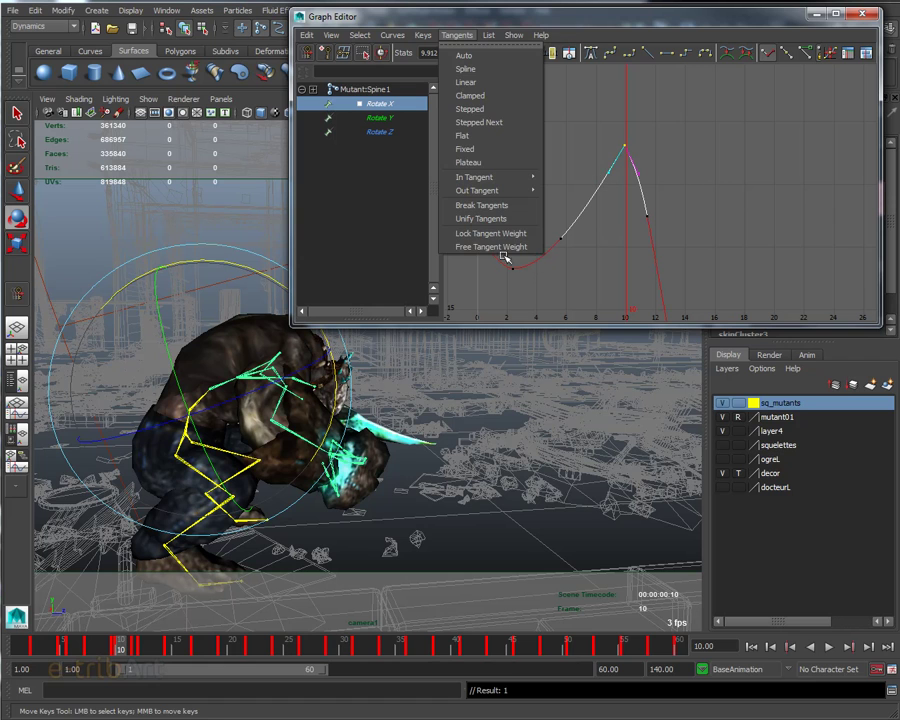
Convert the keys around the Rotate X peak to weighted tangents
{"action": "left_click", "coordinate": [505, 246]}
{"action": "left_click", "coordinate": [558, 172]}
{"action": "left_click_drag", "start_coordinate": [600, 123], "coordinate": [686, 244]}
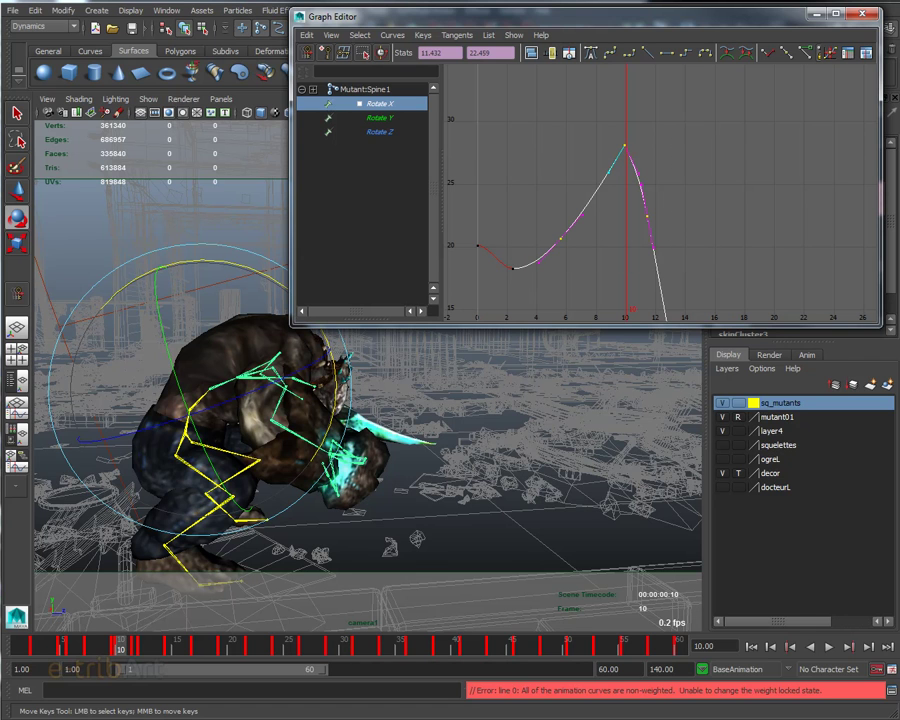
{"action": "left_click", "coordinate": [398, 37]}
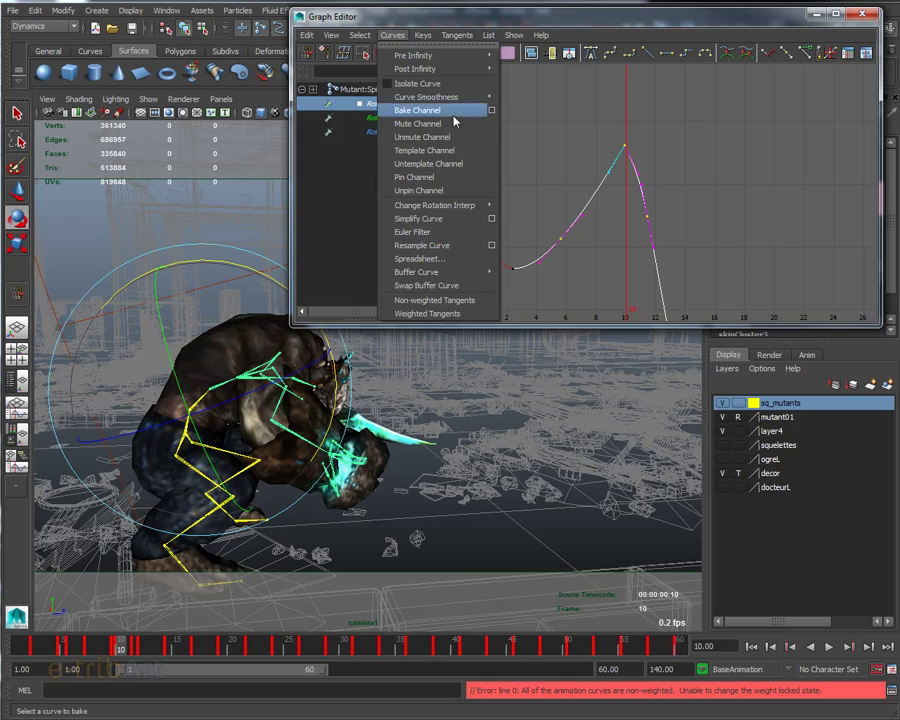
{"action": "left_click", "coordinate": [436, 316]}
Free the frame-10 key's tangent weight and lengthen its incoming tangent handle
{"action": "left_click", "coordinate": [603, 236]}
{"action": "left_click_drag", "start_coordinate": [608, 123], "coordinate": [639, 197]}
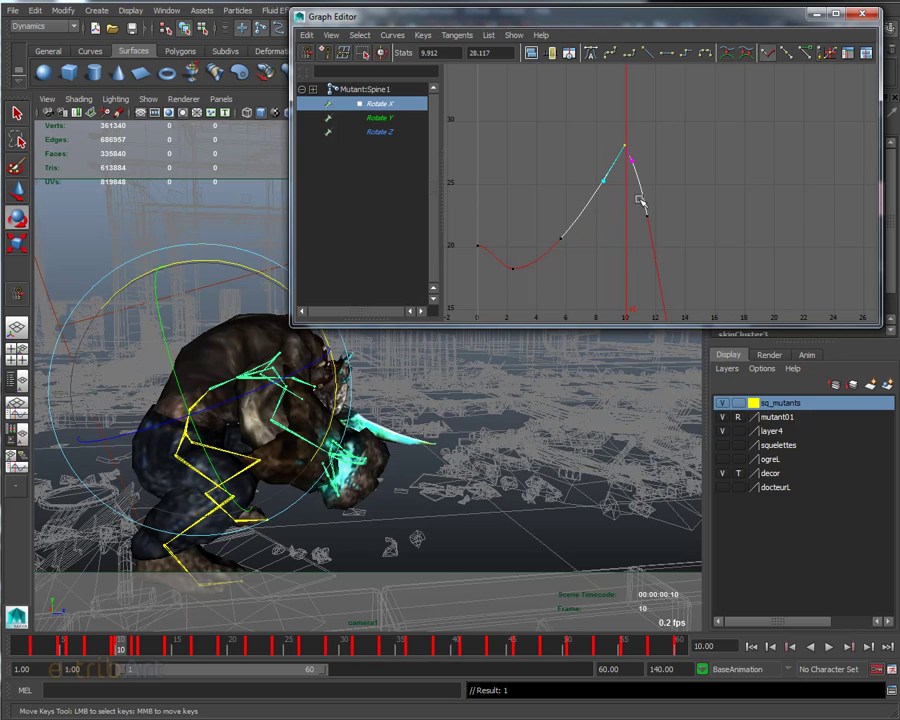
{"action": "left_click", "coordinate": [458, 35]}
{"action": "left_click", "coordinate": [492, 246]}
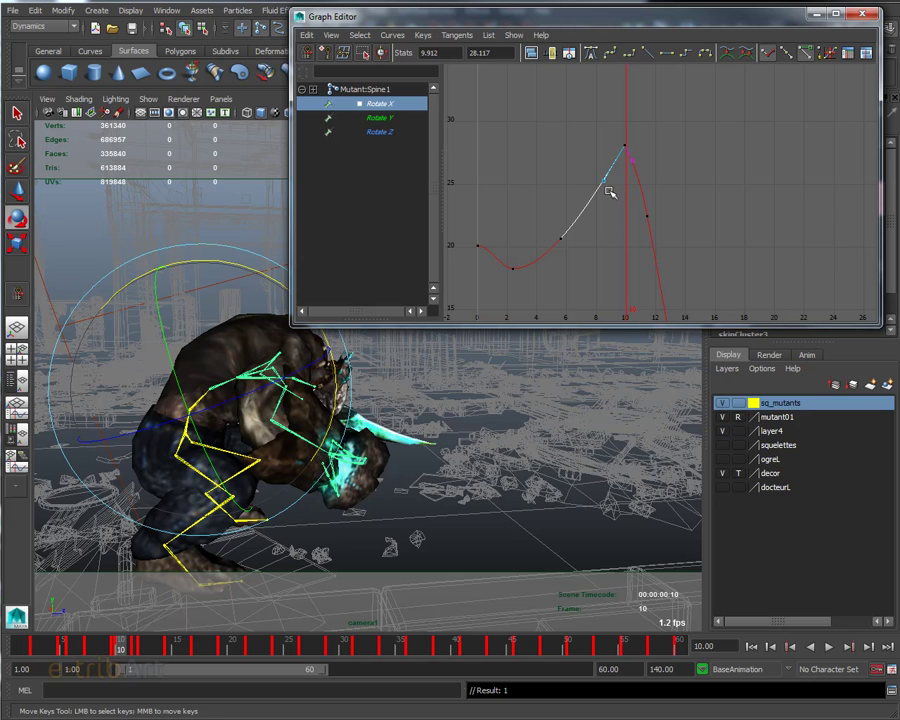
{"action": "scroll", "coordinate": [586, 203], "scroll_direction": "up", "scroll_amount": 2}
{"action": "scroll", "coordinate": [586, 203], "scroll_direction": "up", "scroll_amount": 2}
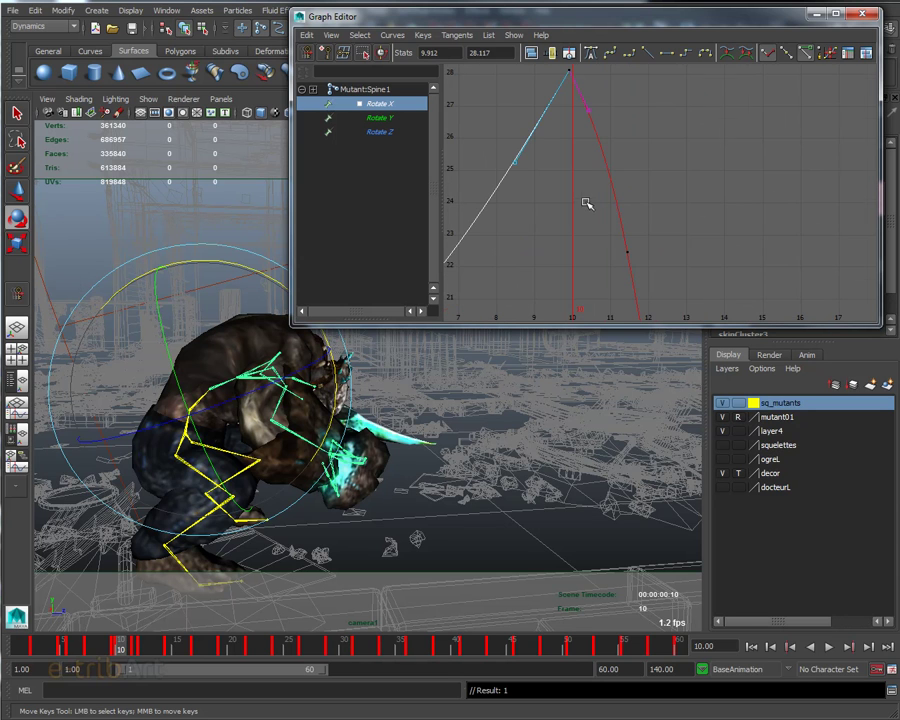
{"action": "middle_click_drag", "start_coordinate": [583, 199], "coordinate": [643, 271], "text": "alt"}
{"action": "scroll", "coordinate": [653, 257], "scroll_direction": "up", "scroll_amount": 2}
{"action": "middle_click_drag", "start_coordinate": [602, 241], "coordinate": [613, 256], "text": "alt"}
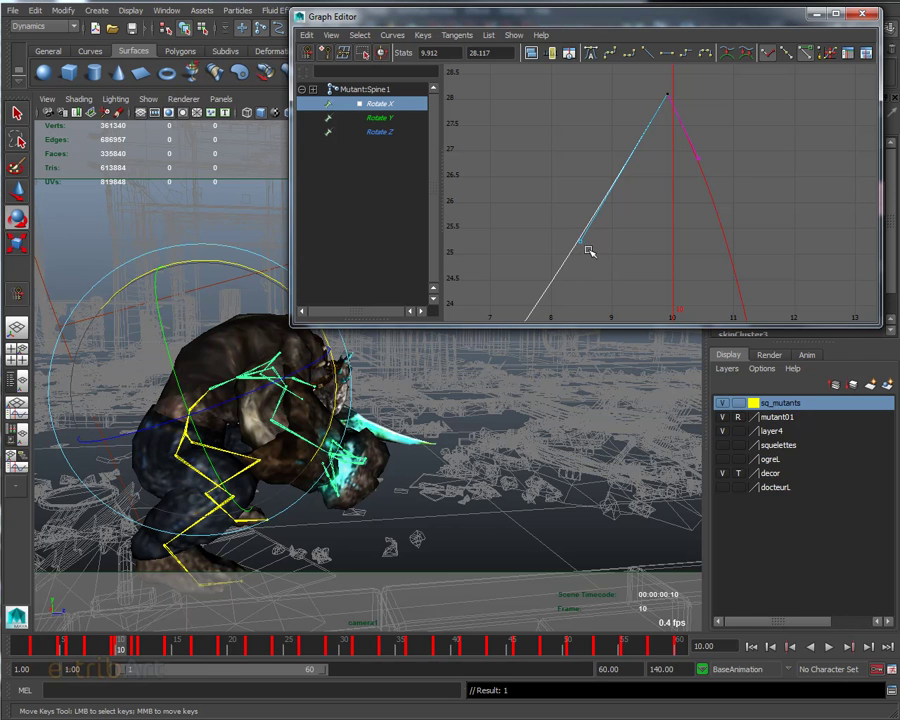
{"action": "mouse_move", "coordinate": [584, 246]}
{"action": "middle_mouse_down"}
{"action": "mouse_move", "coordinate": [602, 244]}
{"action": "mouse_move", "coordinate": [628, 170]}
{"action": "mouse_move", "coordinate": [578, 259]}
{"action": "mouse_move", "coordinate": [597, 255]}
{"action": "mouse_move", "coordinate": [585, 233]}
{"action": "mouse_move", "coordinate": [631, 162]}
{"action": "mouse_move", "coordinate": [542, 291]}
{"action": "mouse_move", "coordinate": [638, 183]}
{"action": "mouse_move", "coordinate": [616, 211]}
{"action": "mouse_move", "coordinate": [587, 179]}
{"action": "mouse_move", "coordinate": [573, 96]}
{"action": "mouse_move", "coordinate": [573, 131]}
{"action": "mouse_move", "coordinate": [613, 228]}
{"action": "mouse_move", "coordinate": [629, 237]}
{"action": "mouse_move", "coordinate": [581, 146]}
{"action": "mouse_move", "coordinate": [607, 217]}
{"action": "mouse_move", "coordinate": [559, 181]}
{"action": "mouse_move", "coordinate": [562, 133]}
{"action": "mouse_move", "coordinate": [639, 255]}
{"action": "mouse_move", "coordinate": [645, 235]}
{"action": "mouse_move", "coordinate": [637, 245]}
{"action": "mouse_move", "coordinate": [637, 237]}
{"action": "mouse_move", "coordinate": [599, 245]}
{"action": "mouse_move", "coordinate": [605, 207]}
{"action": "middle_mouse_up"}
Pull the peak's out-tangent down, raise the key to 29.427, and place it exactly on frame 10
{"action": "scroll", "coordinate": [599, 245], "scroll_direction": "down", "scroll_amount": 3}
{"action": "left_click", "coordinate": [630, 163]}
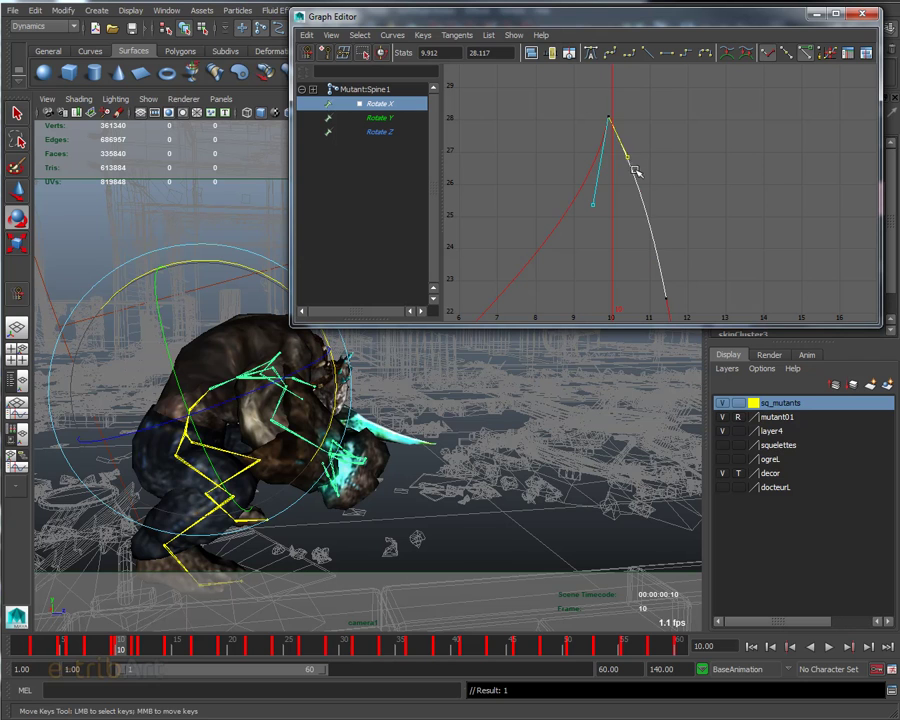
{"action": "mouse_move", "coordinate": [629, 161]}
{"action": "middle_mouse_down"}
{"action": "mouse_move", "coordinate": [628, 194]}
{"action": "mouse_move", "coordinate": [641, 187]}
{"action": "middle_mouse_up"}
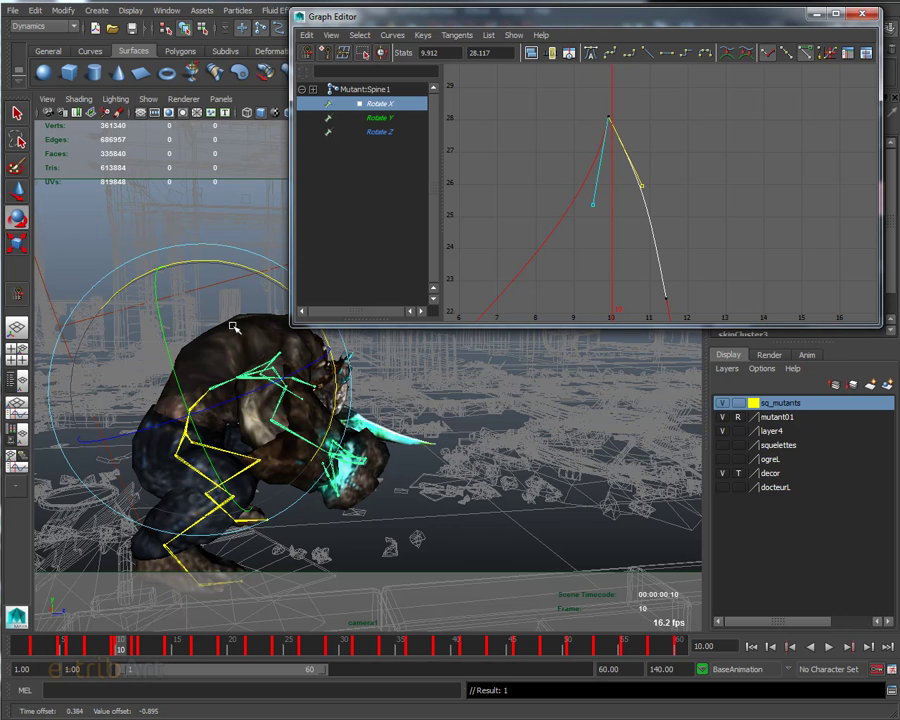
{"action": "left_click", "coordinate": [609, 122]}
{"action": "middle_click_drag", "start_coordinate": [609, 118], "coordinate": [612, 75]}
{"action": "double_click", "coordinate": [440, 52]}
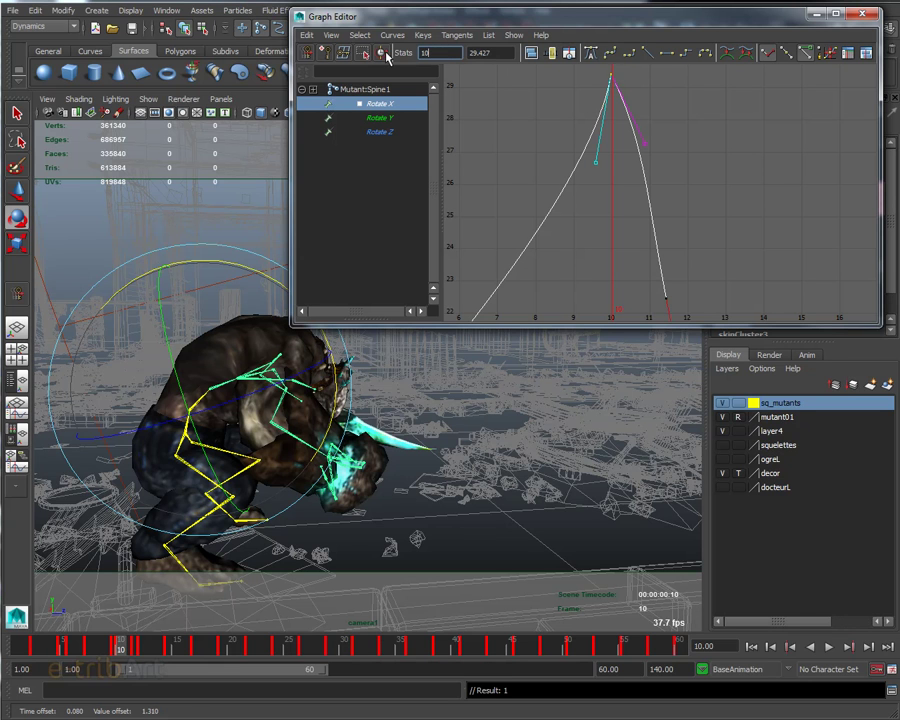
{"action": "scroll", "coordinate": [550, 178], "scroll_direction": "down", "scroll_amount": 2}
{"action": "scroll", "coordinate": [573, 204], "scroll_direction": "down", "scroll_amount": 2}
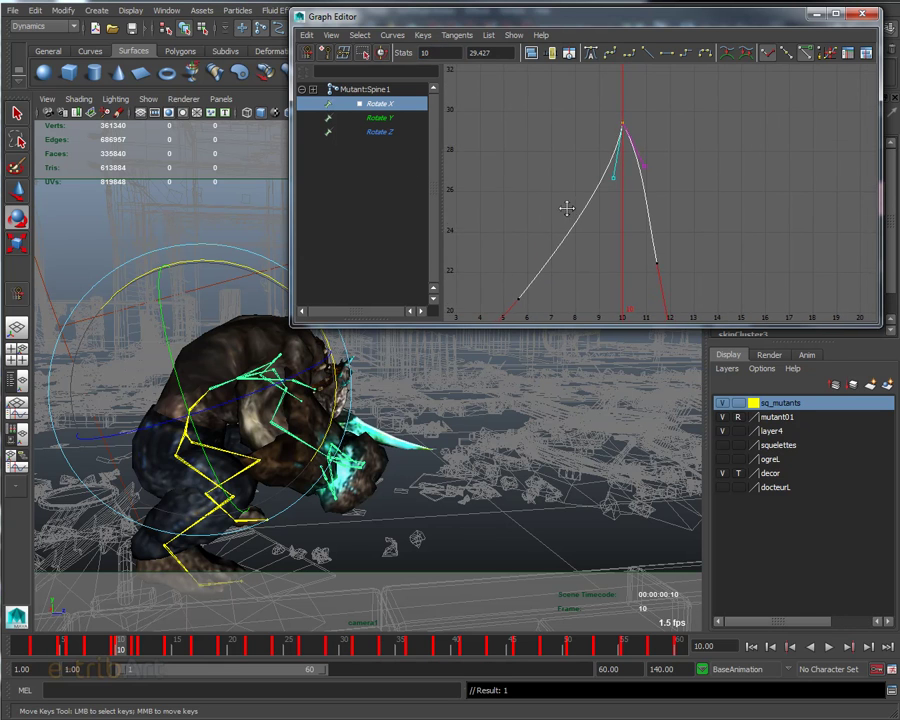
Test forward and upward spine rotations with the Rotate tool, undoing each one
{"action": "key", "text": "e"}
{"action": "left_click_drag", "start_coordinate": [168, 355], "coordinate": [240, 483]}
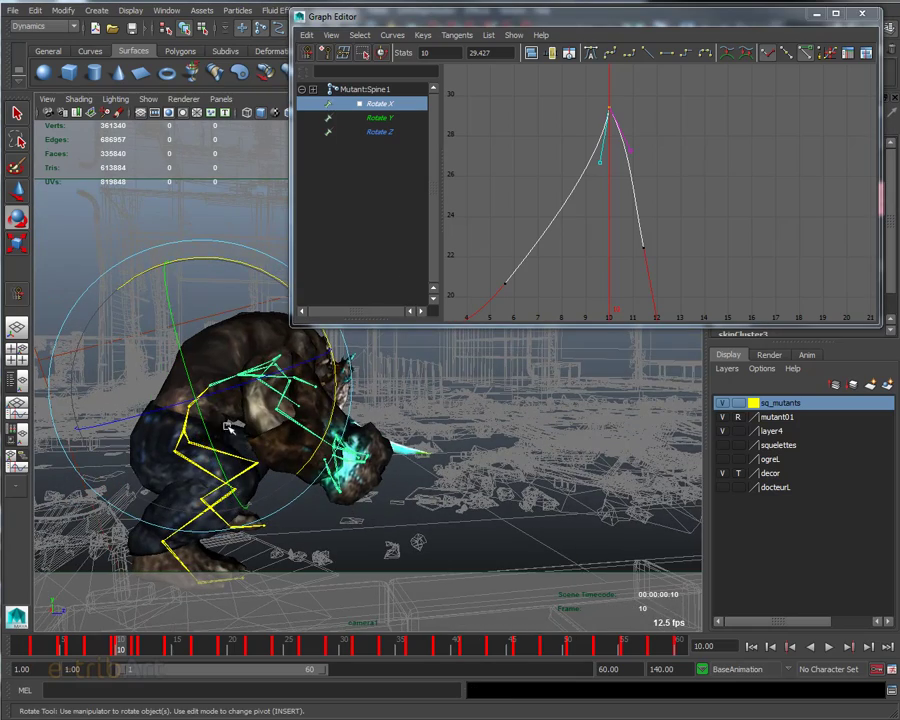
{"action": "left_click_drag", "start_coordinate": [233, 323], "coordinate": [300, 340]}
{"action": "key", "text": "ctrl+z"}
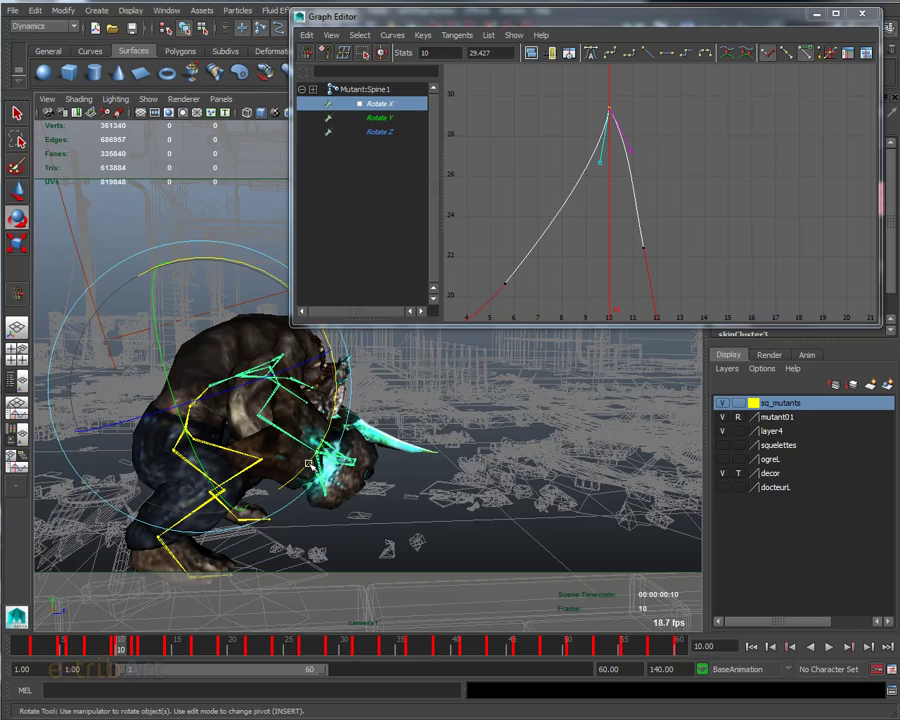
{"action": "left_click_drag", "start_coordinate": [309, 465], "coordinate": [237, 473]}
{"action": "key", "text": "ctrl+z"}
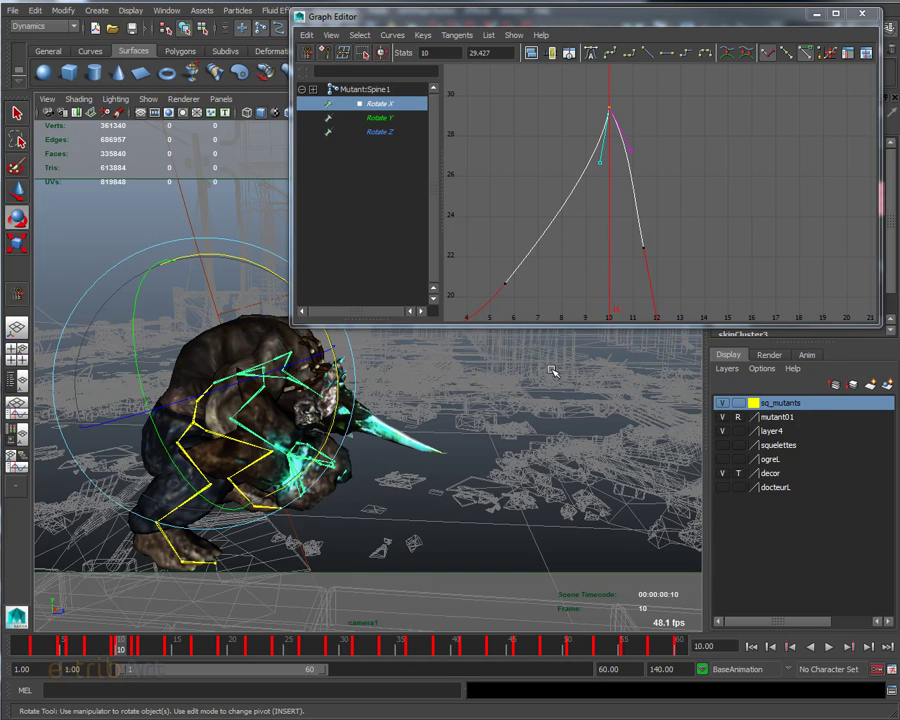
Make the Graph Editor taller and show the animation layers list with BaseAnimation
{"action": "mouse_move", "coordinate": [514, 326]}
{"action": "left_mouse_down"}
{"action": "mouse_move", "coordinate": [516, 358]}
{"action": "mouse_move", "coordinate": [514, 266]}
{"action": "left_mouse_up"}
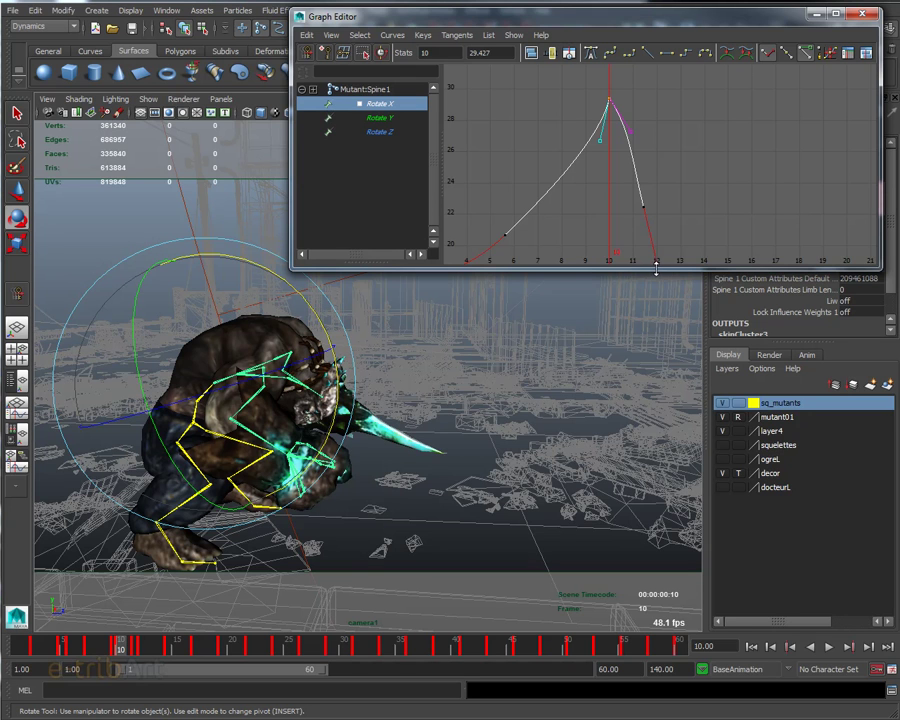
{"action": "middle_click_drag", "start_coordinate": [628, 224], "coordinate": [613, 278], "text": "alt"}
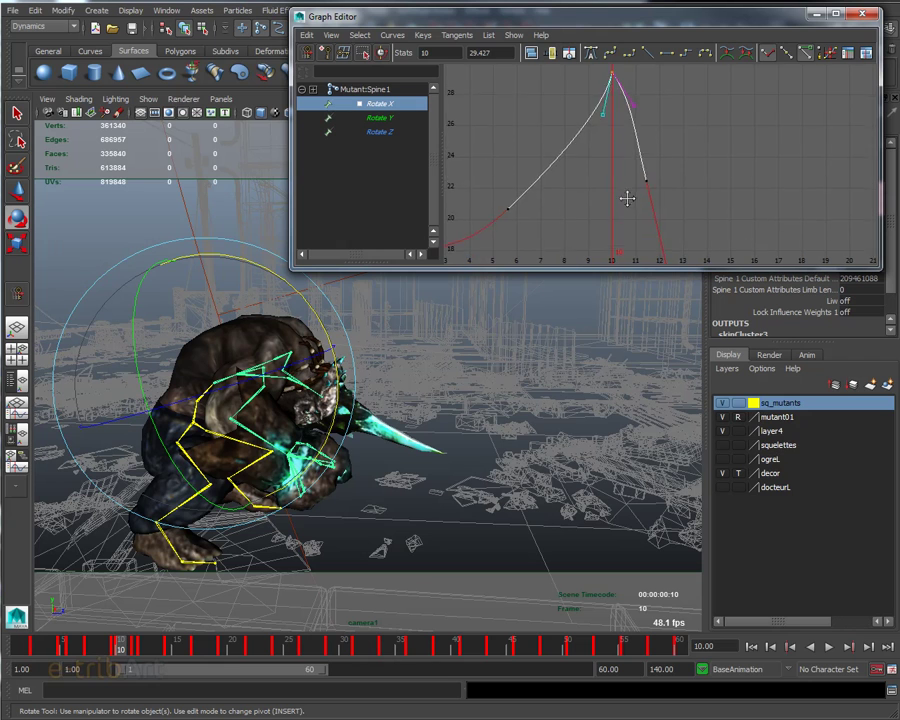
{"action": "left_click_drag", "start_coordinate": [613, 268], "coordinate": [613, 306]}
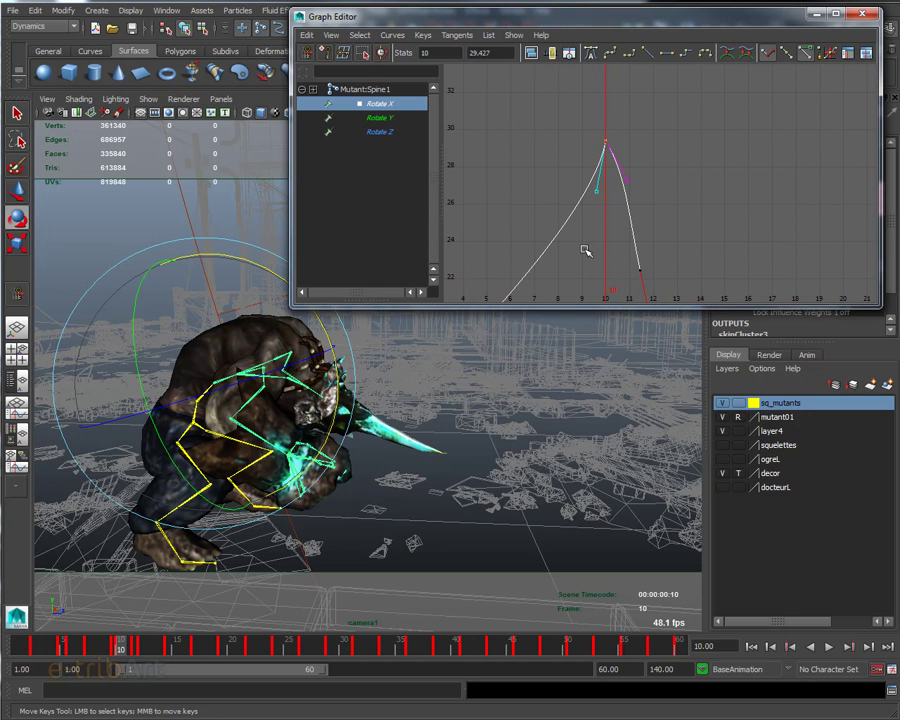
{"action": "left_click", "coordinate": [809, 357]}
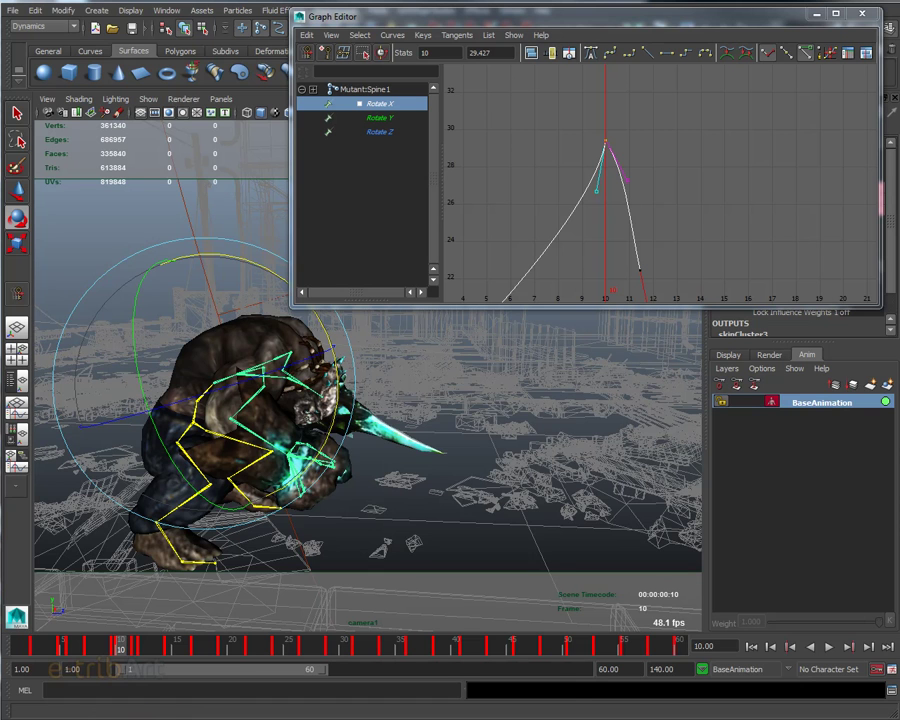
Select the Mutant:Spine joint, scrub back to frame 7 and move the Graph Editor aside
{"action": "key", "text": "ctrl+z"}
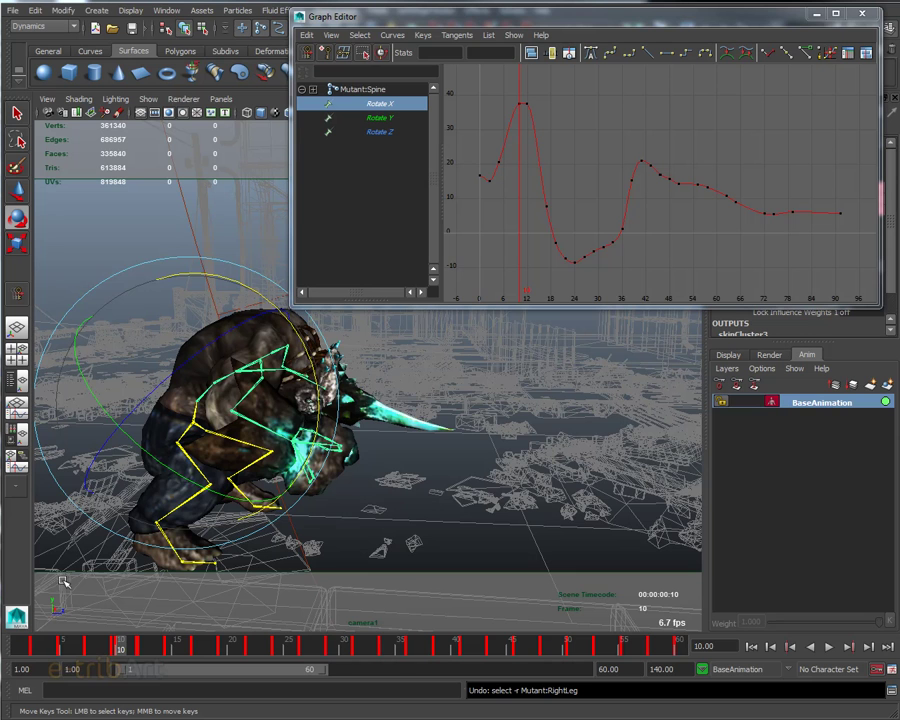
{"action": "mouse_move", "coordinate": [123, 650]}
{"action": "left_mouse_down"}
{"action": "mouse_move", "coordinate": [152, 647]}
{"action": "mouse_move", "coordinate": [97, 649]}
{"action": "mouse_move", "coordinate": [159, 649]}
{"action": "mouse_move", "coordinate": [117, 645]}
{"action": "mouse_move", "coordinate": [155, 662]}
{"action": "mouse_move", "coordinate": [96, 648]}
{"action": "mouse_move", "coordinate": [130, 648]}
{"action": "mouse_move", "coordinate": [119, 648]}
{"action": "left_mouse_up"}
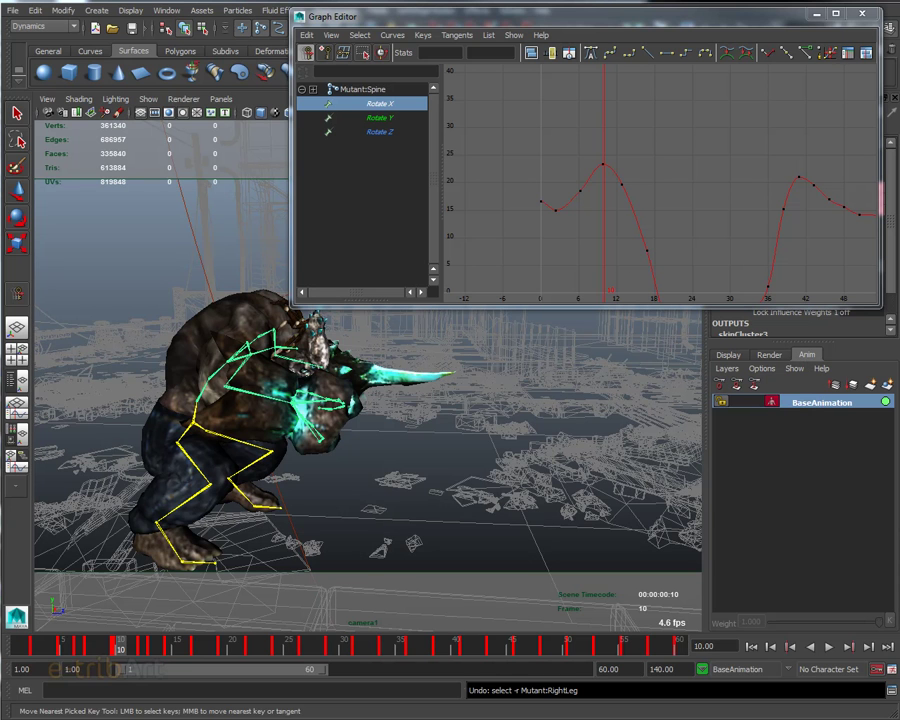
{"action": "left_click_drag", "start_coordinate": [747, 20], "coordinate": [565, 22]}
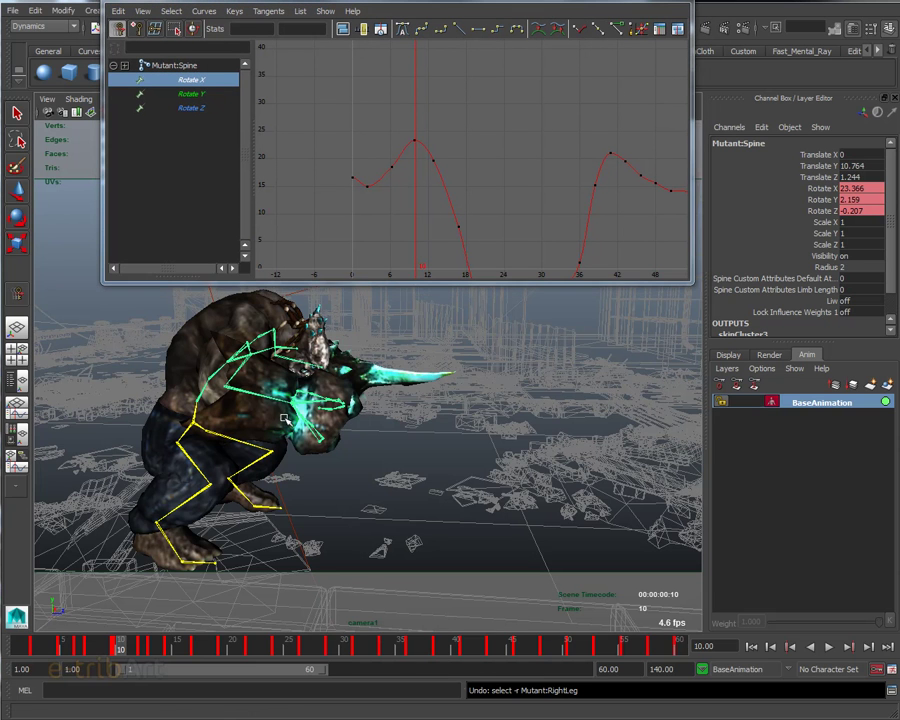
Orbit around the mutant, close the Graph Editor, deselect the skeleton and pick the Hips joint
{"action": "left_click_drag", "start_coordinate": [285, 418], "coordinate": [343, 410], "text": "alt"}
{"action": "mouse_move", "coordinate": [250, 437]}
{"action": "left_mouse_down", "text": "alt"}
{"action": "mouse_move", "coordinate": [201, 412]}
{"action": "mouse_move", "coordinate": [240, 420]}
{"action": "left_mouse_up", "text": "alt"}
{"action": "left_click_drag", "start_coordinate": [482, 9], "coordinate": [345, 24]}
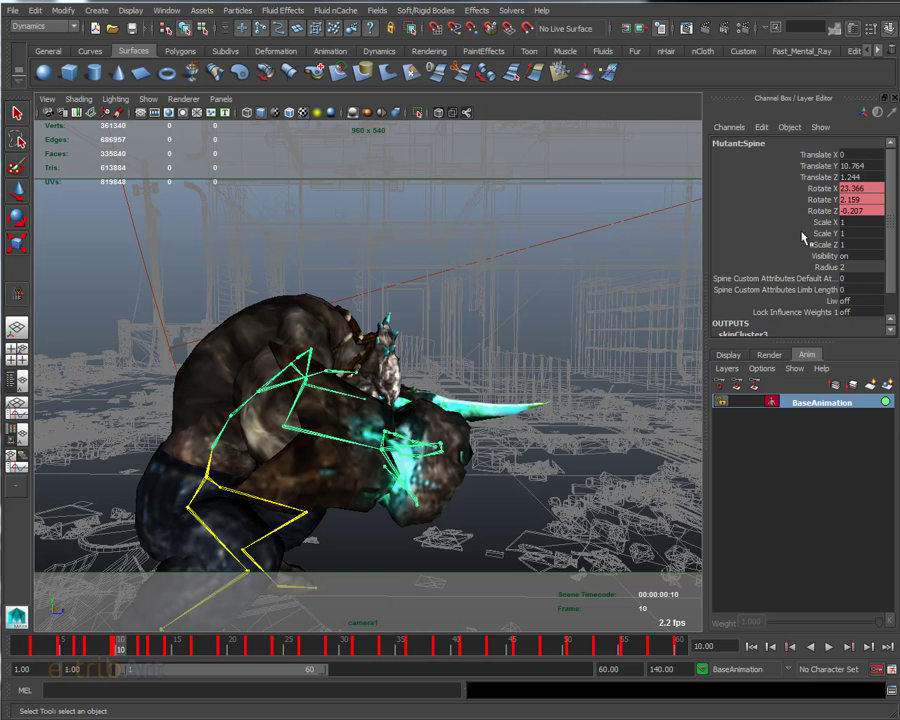
{"action": "left_click", "coordinate": [108, 281]}
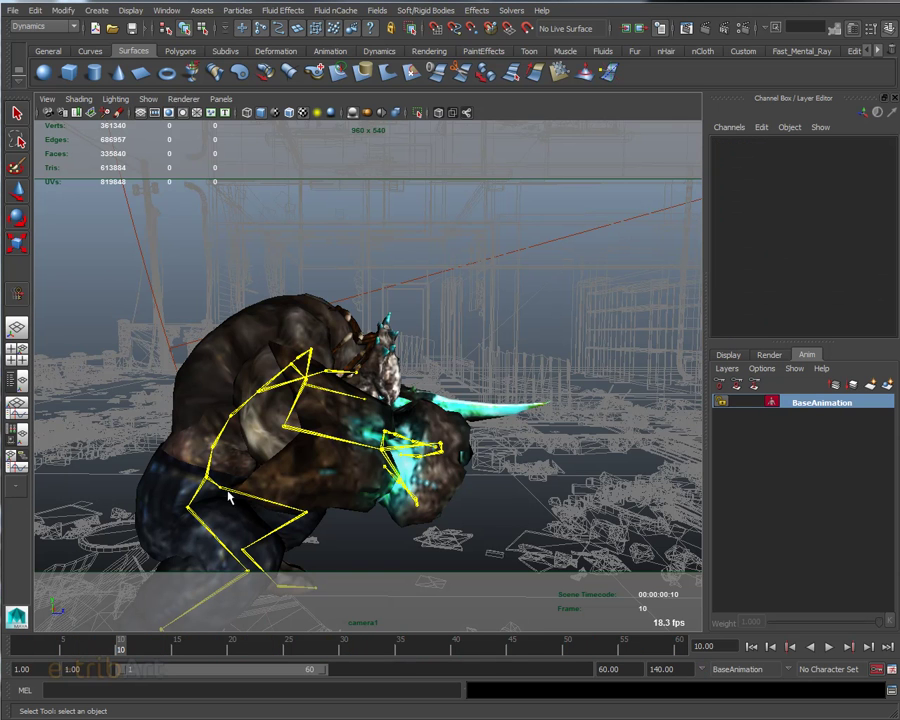
{"action": "left_click", "coordinate": [213, 452]}
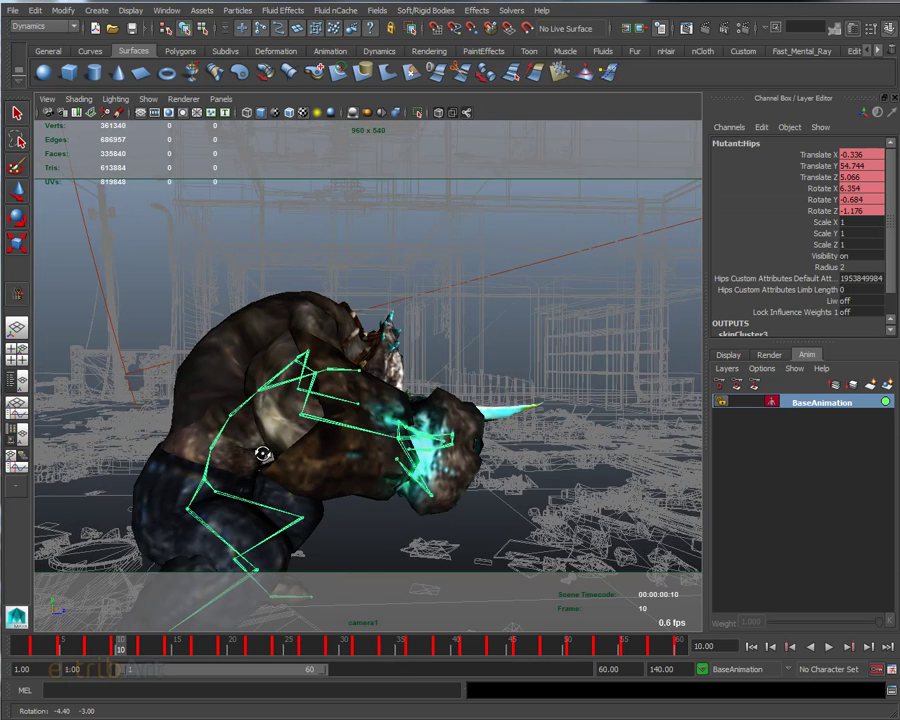
Select the Mutant:Spine joint and pick-walk down to Spine1
{"action": "mouse_move", "coordinate": [300, 473]}
{"action": "left_mouse_down", "text": "alt"}
{"action": "mouse_move", "coordinate": [372, 420]}
{"action": "mouse_move", "coordinate": [340, 420]}
{"action": "left_mouse_up", "text": "alt"}
{"action": "left_click", "coordinate": [127, 310]}
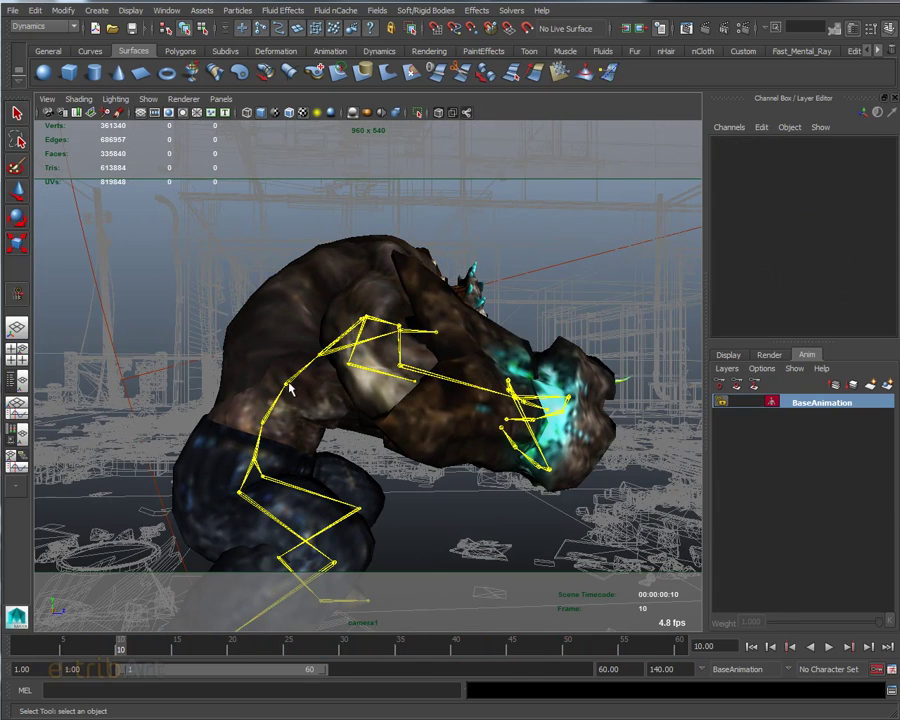
{"action": "left_click", "coordinate": [286, 393]}
{"action": "key", "text": "Down"}
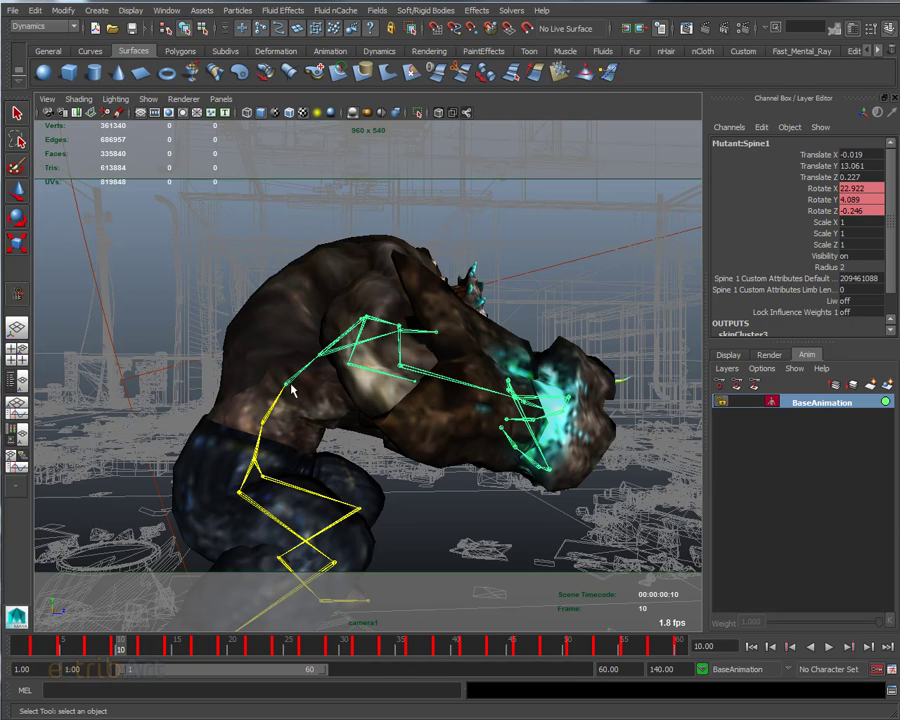
Reselect the Spine1 joint directly and open the Outliner showing the skeleton hierarchy
{"action": "left_click", "coordinate": [155, 306]}
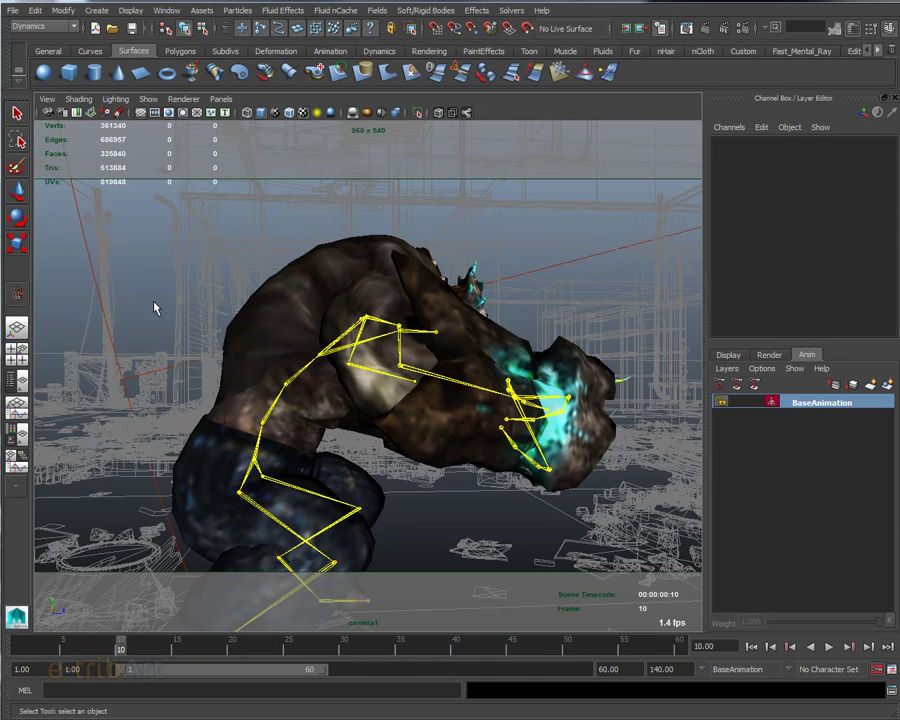
{"action": "left_click", "coordinate": [320, 362]}
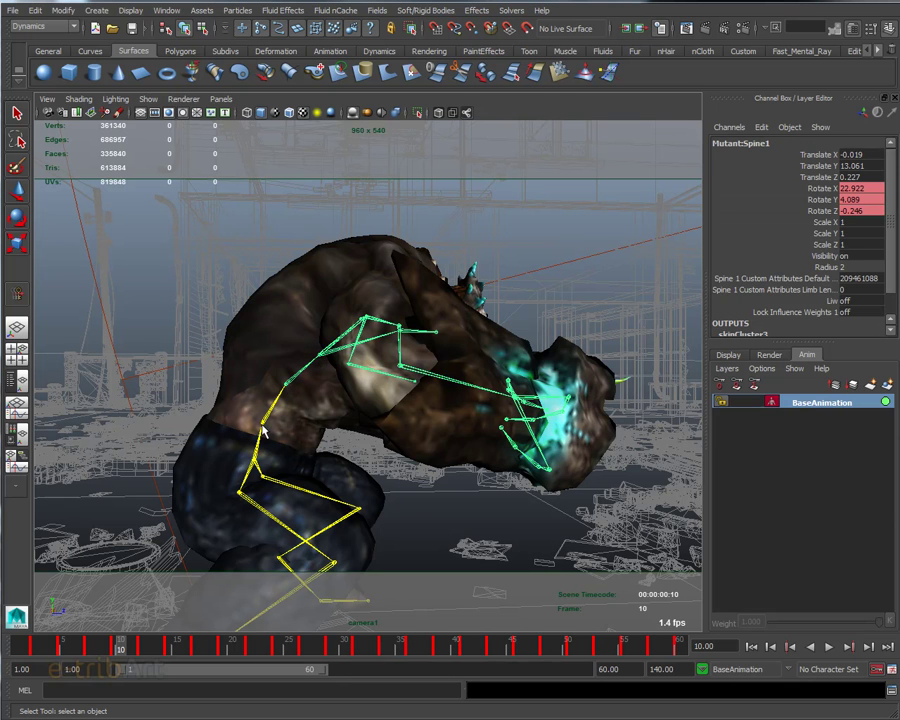
{"action": "left_click_drag", "start_coordinate": [262, 430], "coordinate": [282, 440], "text": "alt"}
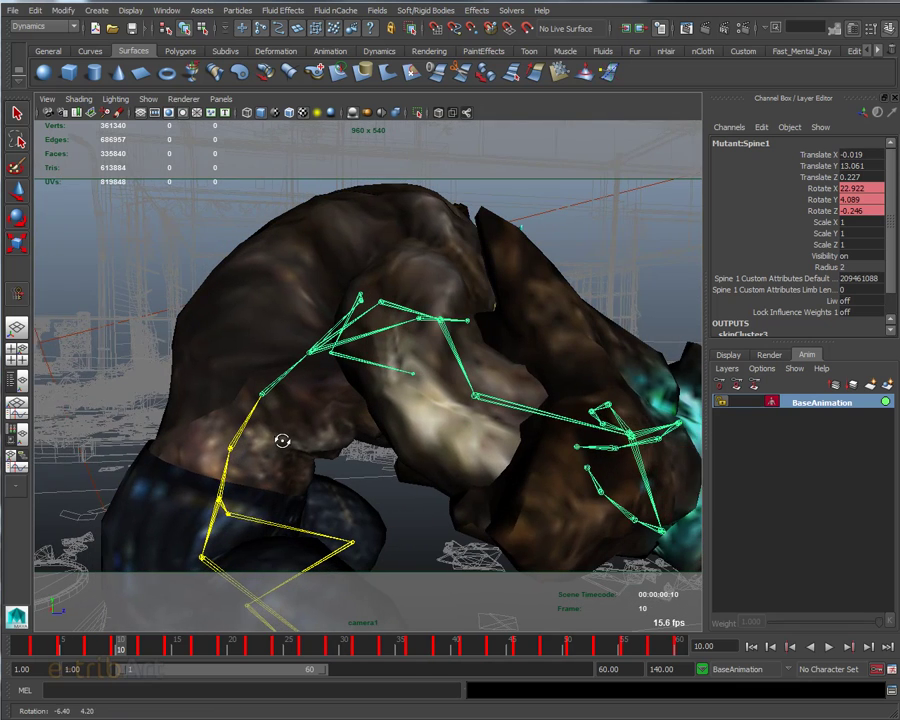
{"action": "key", "text": "shift+o"}
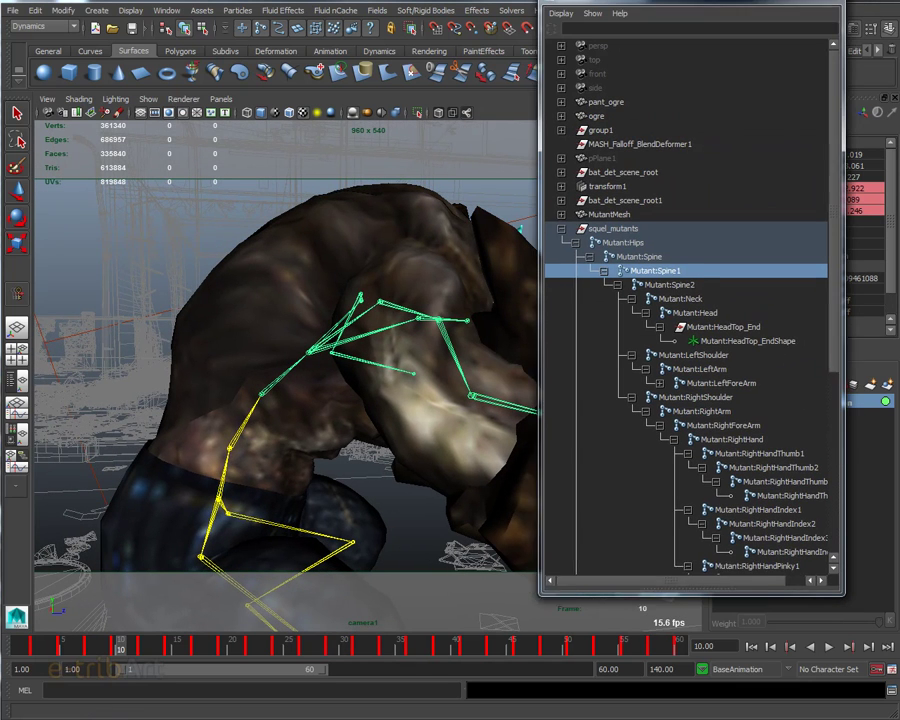
Add Mutant:Spine and Mutant:Spine2 to the selection in the Outliner
{"action": "left_click", "coordinate": [640, 256], "text": "ctrl"}
{"action": "left_click", "coordinate": [660, 283], "text": "ctrl"}
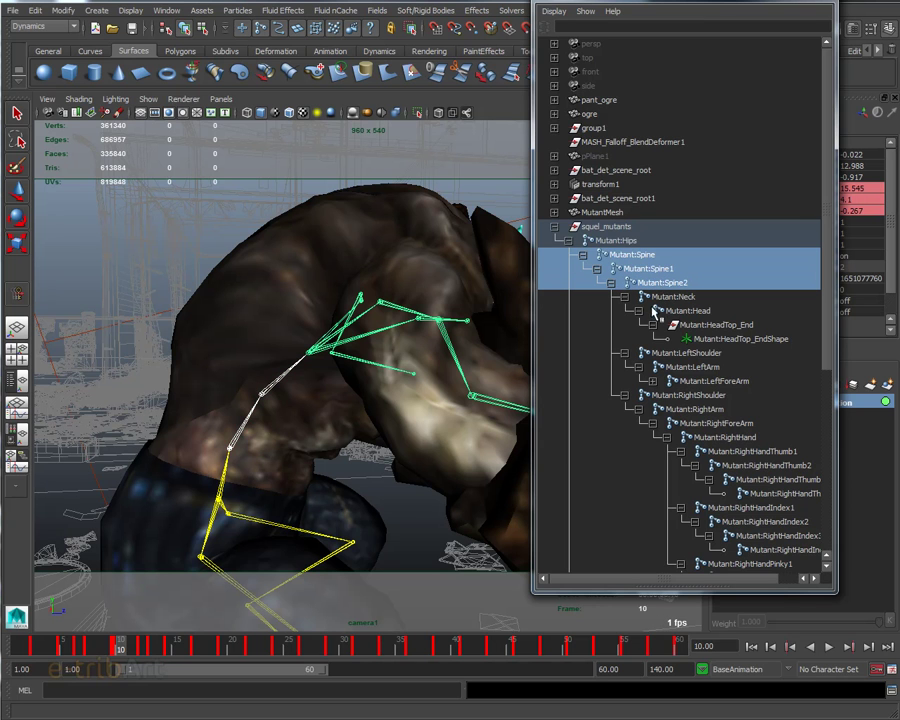
{"action": "mouse_move", "coordinate": [639, 4]}
{"action": "left_mouse_down"}
{"action": "mouse_move", "coordinate": [747, 48]}
{"action": "mouse_move", "coordinate": [899, 50]}
{"action": "left_mouse_up"}
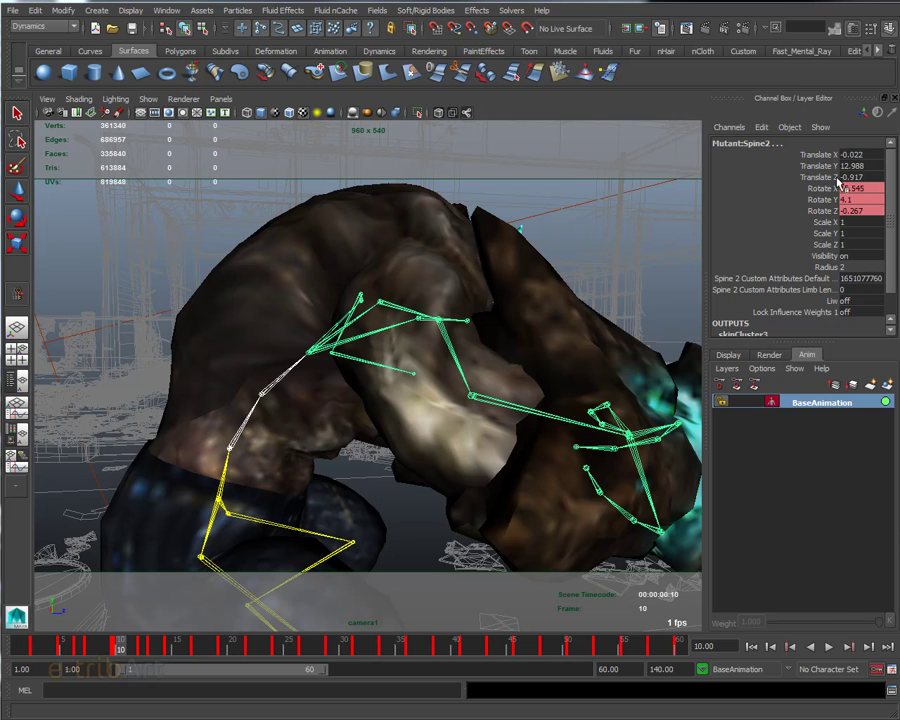
Select only the Rotate X, Y and Z channels in the Channel Box, then reopen the Outliner
{"action": "left_click_drag", "start_coordinate": [818, 157], "coordinate": [825, 221]}
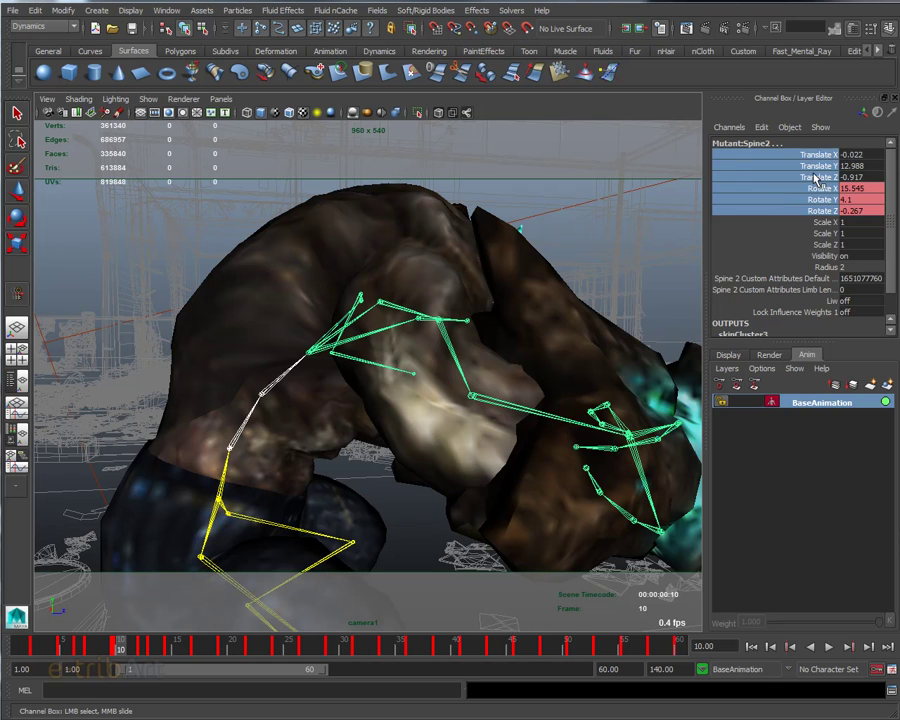
{"action": "left_click_drag", "start_coordinate": [796, 188], "coordinate": [826, 211]}
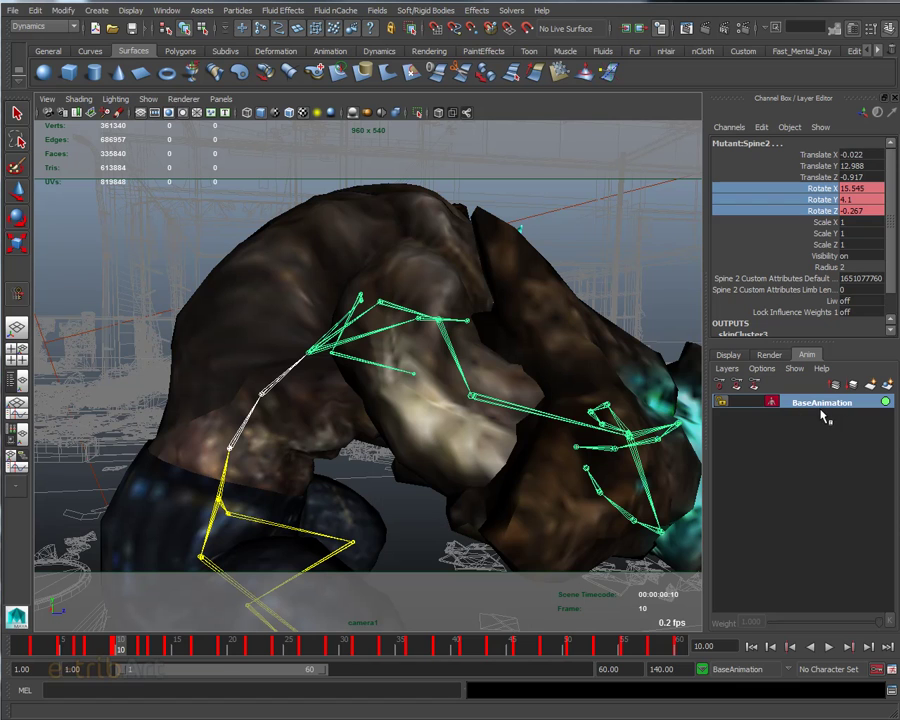
{"action": "left_click", "coordinate": [772, 356]}
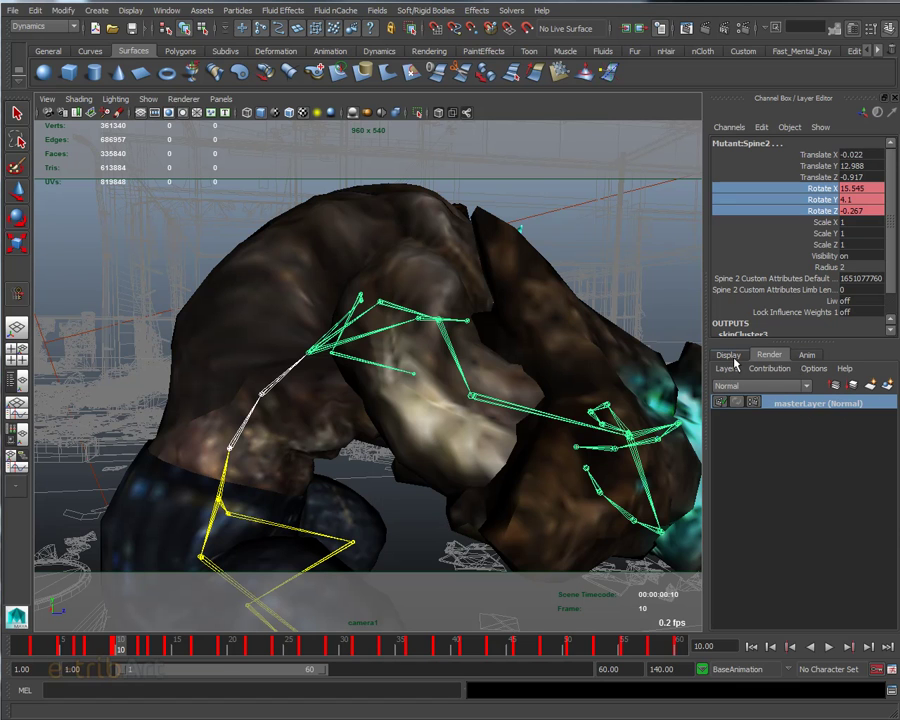
{"action": "left_click", "coordinate": [807, 356]}
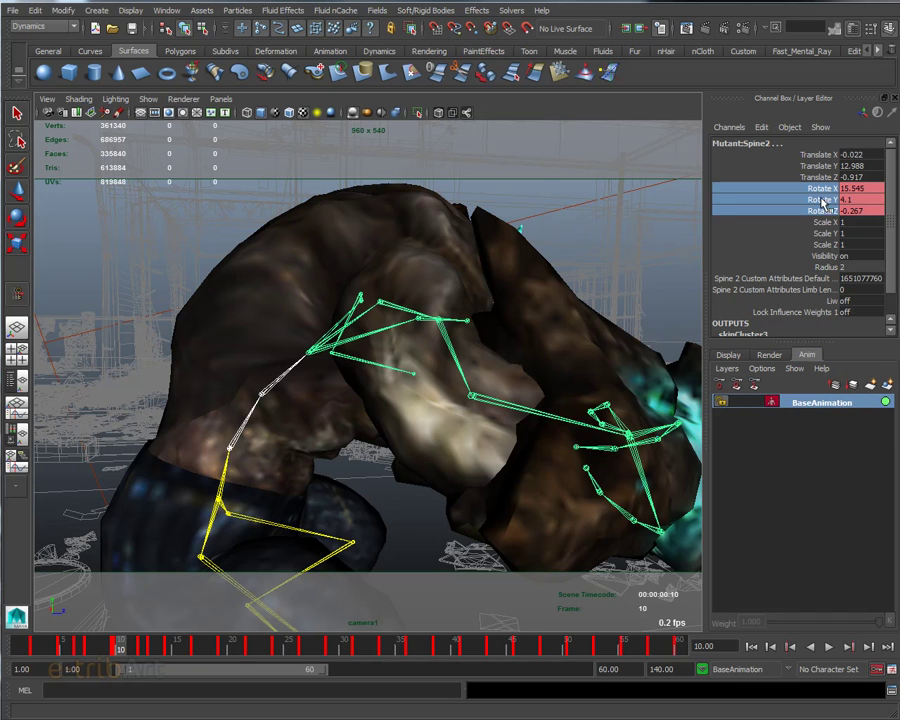
{"action": "key", "text": "shift+o"}
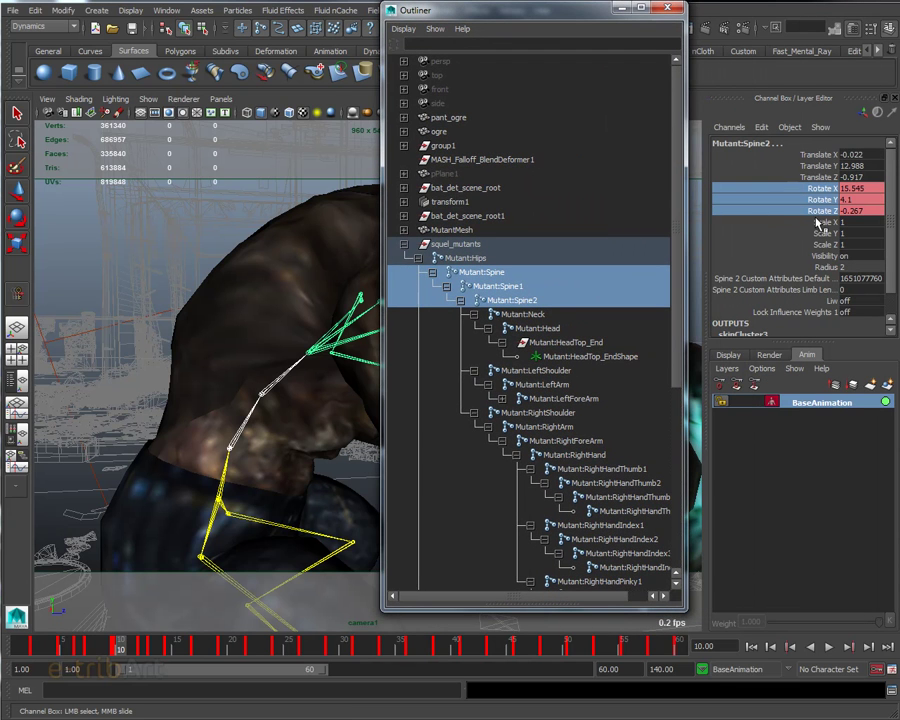
Create an empty animation layer above BaseAnimation and rename it anim_sup_spline
{"action": "right_click", "coordinate": [731, 377]}
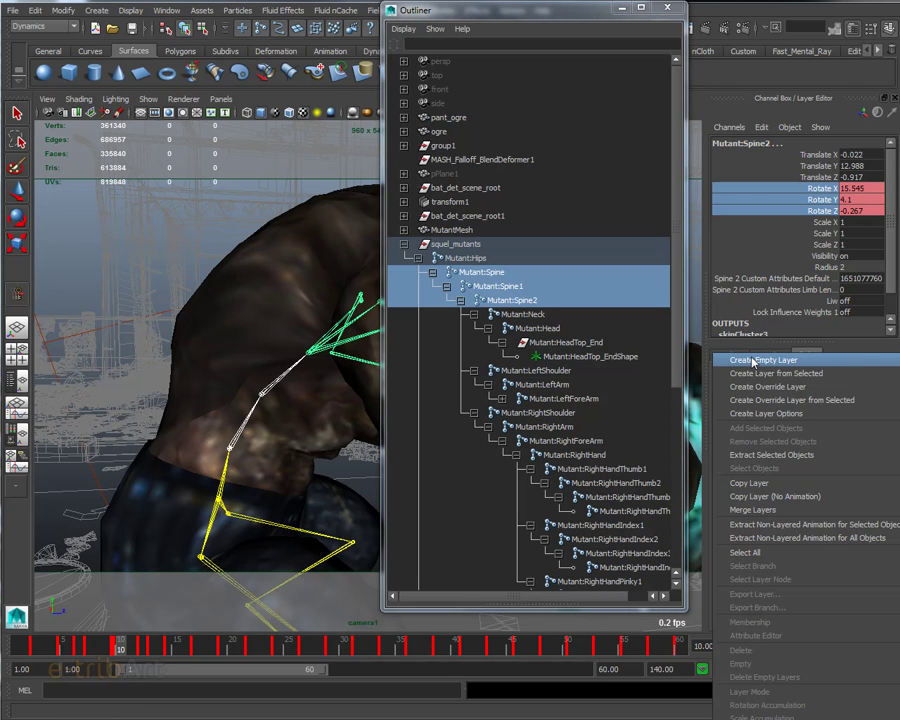
{"action": "left_click", "coordinate": [753, 362]}
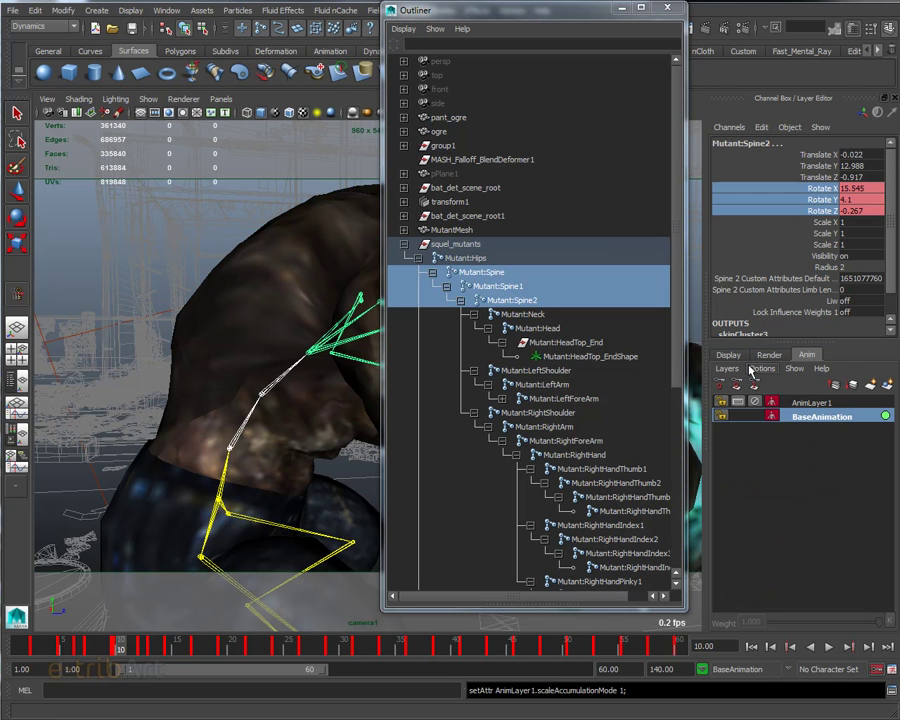
{"action": "double_click", "coordinate": [803, 405]}
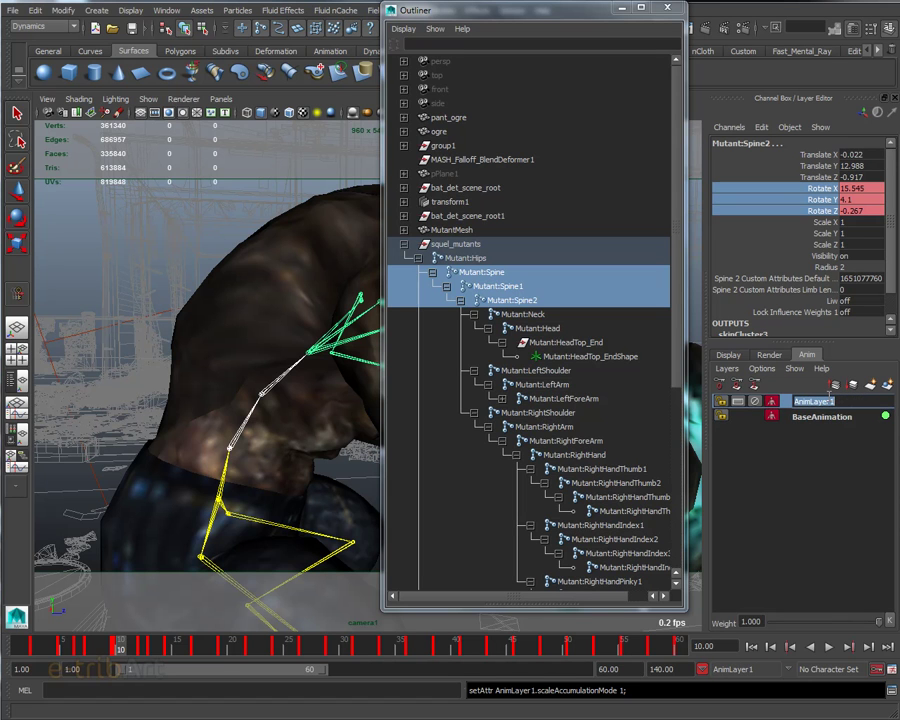
{"action": "type", "text": "anim_sup_spline"}
{"action": "key", "text": "Return"}
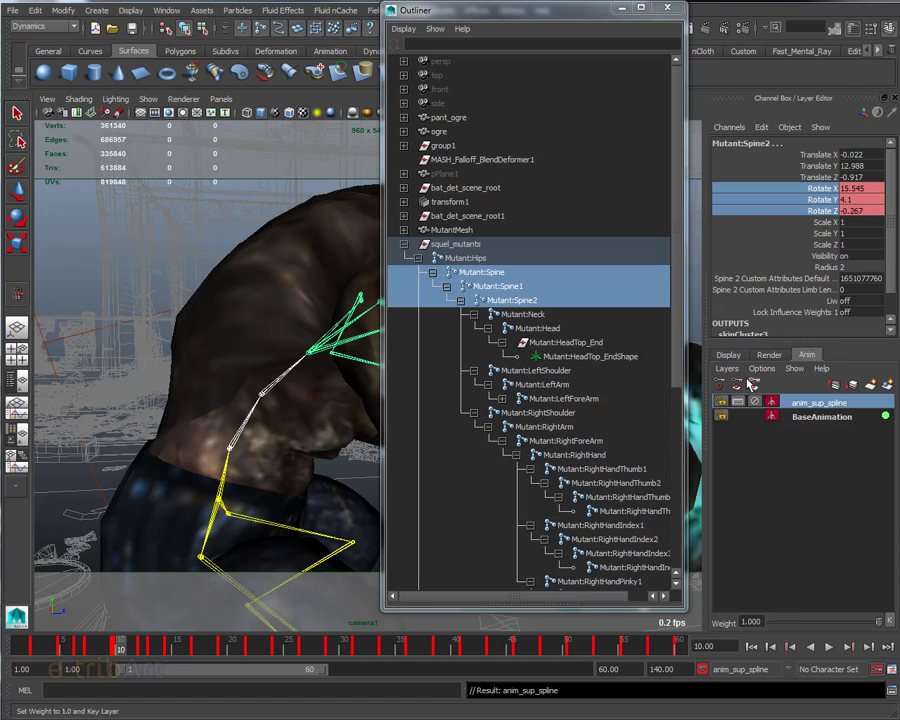
{"action": "right_click", "coordinate": [796, 406]}
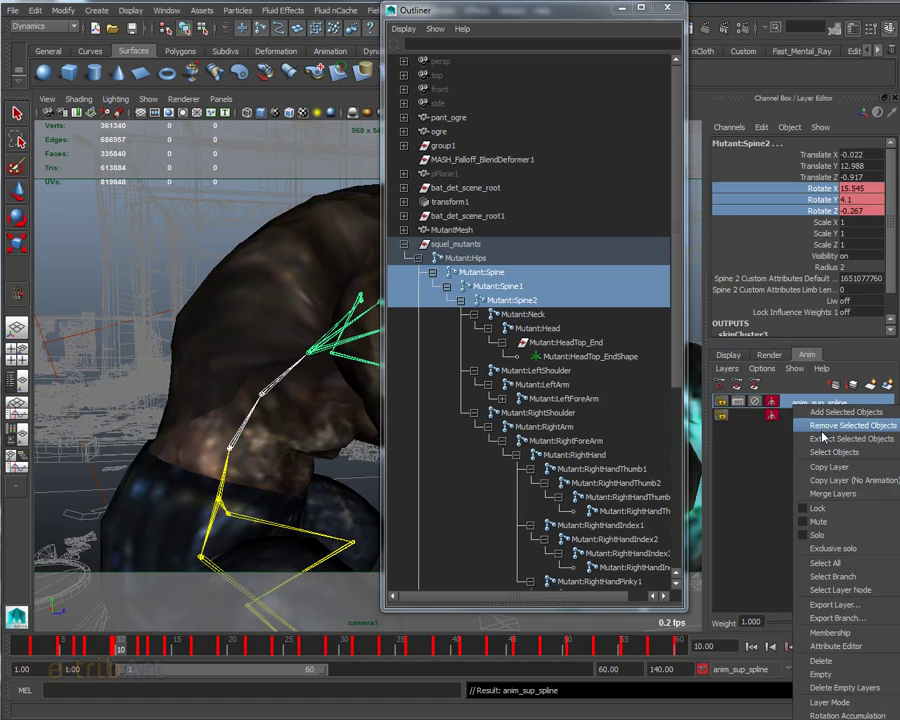
Add the spine joints' Rotate X, Y, Z to anim_sup_spline using Include From Channel Box
{"action": "left_click", "coordinate": [895, 411]}
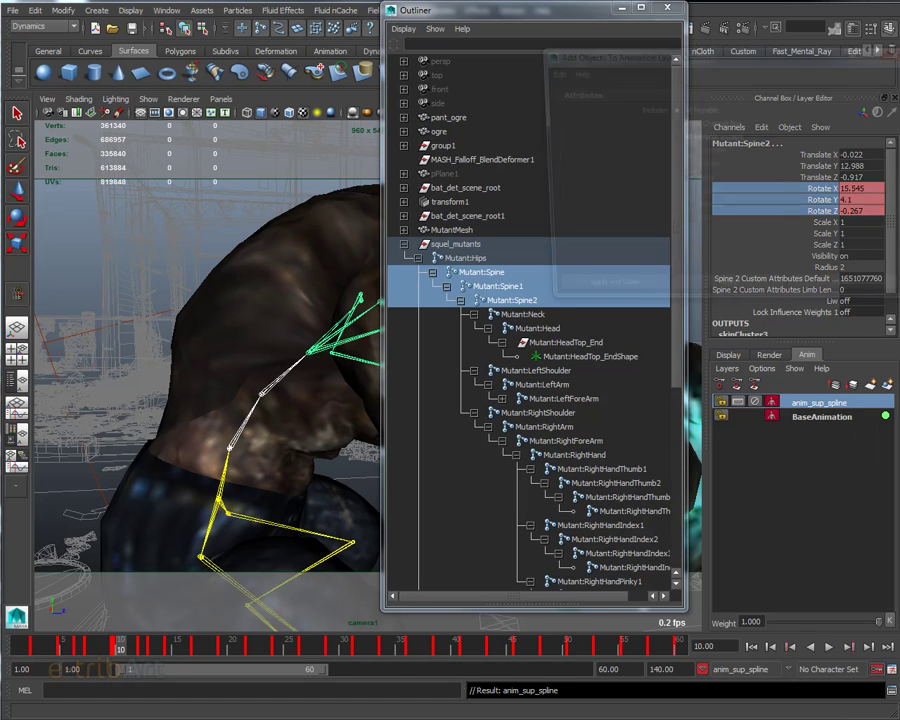
{"action": "left_click_drag", "start_coordinate": [701, 56], "coordinate": [423, 56]}
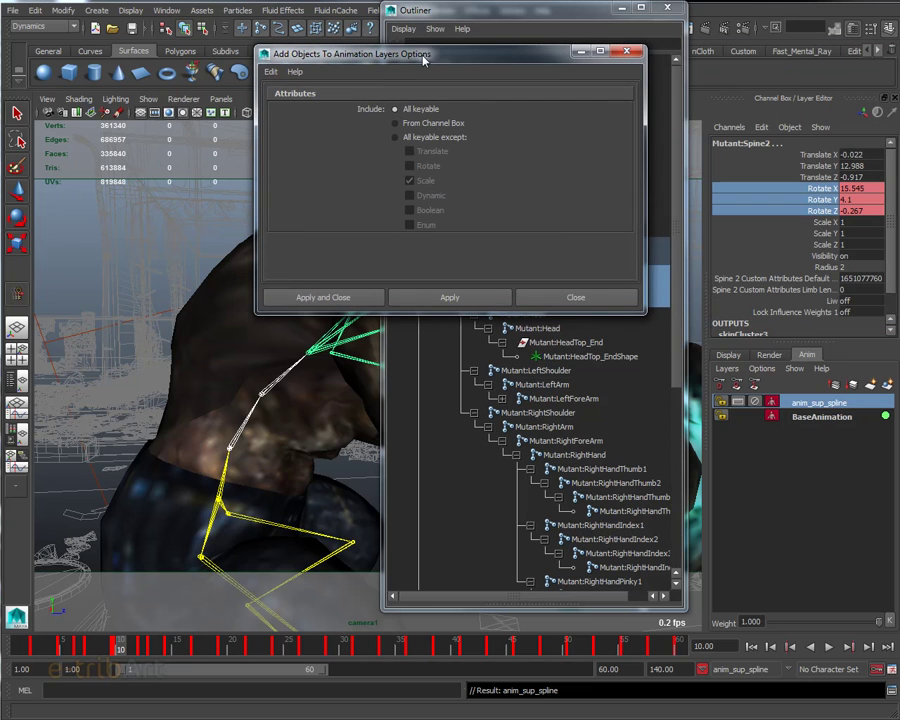
{"action": "left_click", "coordinate": [395, 123]}
{"action": "left_click_drag", "start_coordinate": [299, 48], "coordinate": [112, 16]}
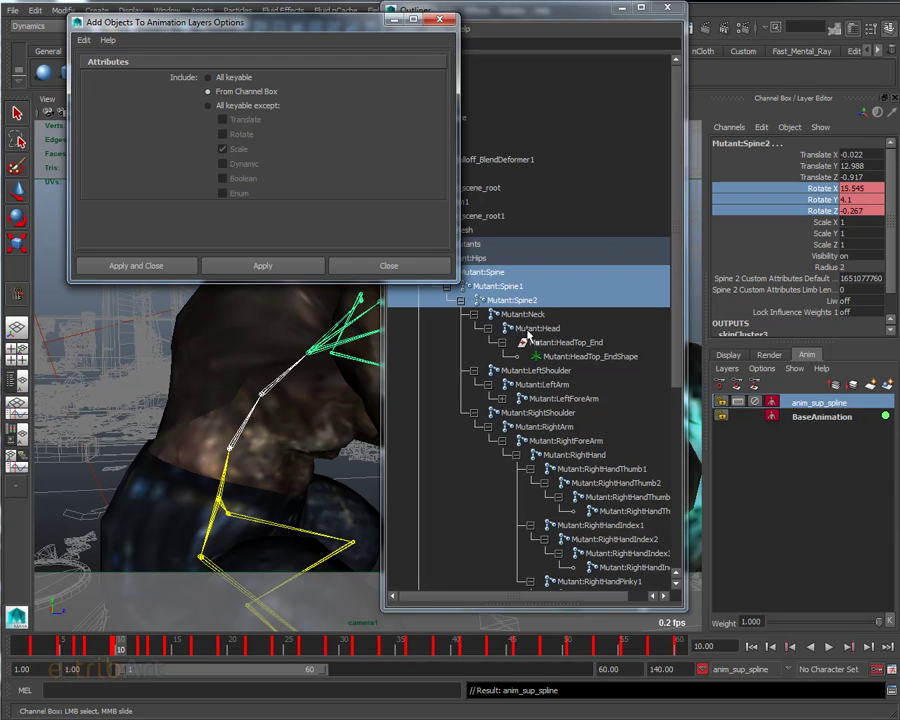
{"action": "left_click", "coordinate": [229, 268]}
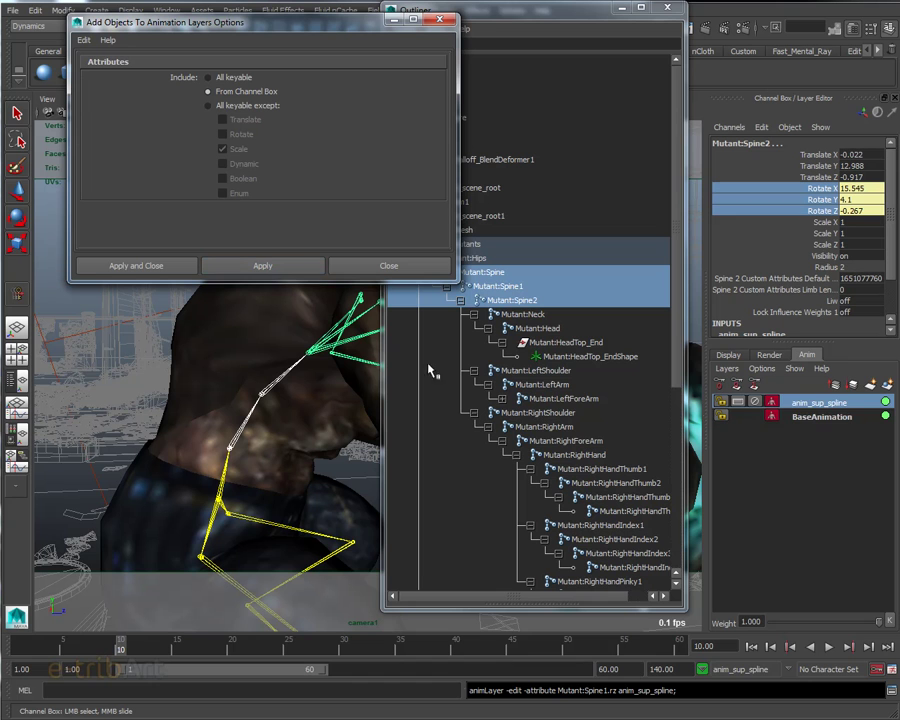
{"action": "left_click_drag", "start_coordinate": [353, 27], "coordinate": [380, 43]}
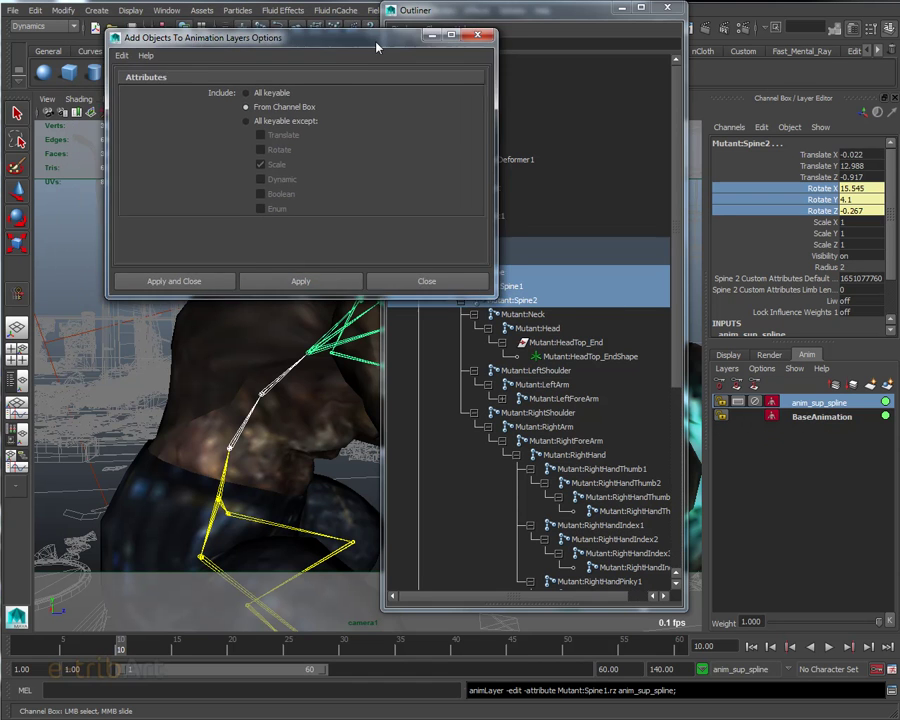
{"action": "left_click", "coordinate": [466, 35]}
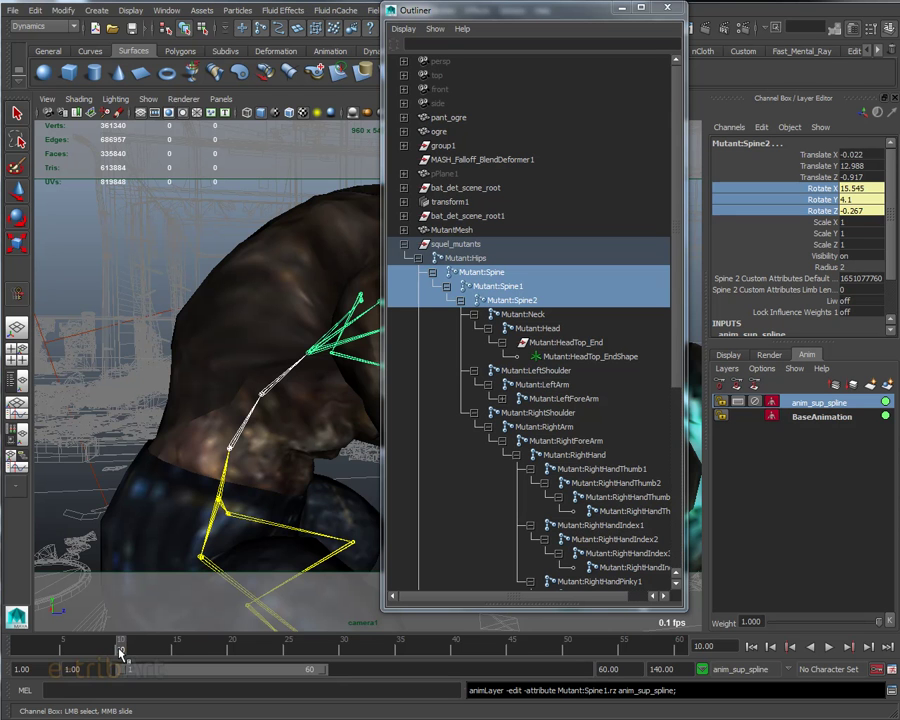
Play the animation, scrub to frame 14, close the Outliner and play it again
{"action": "key", "text": "alt+v"}
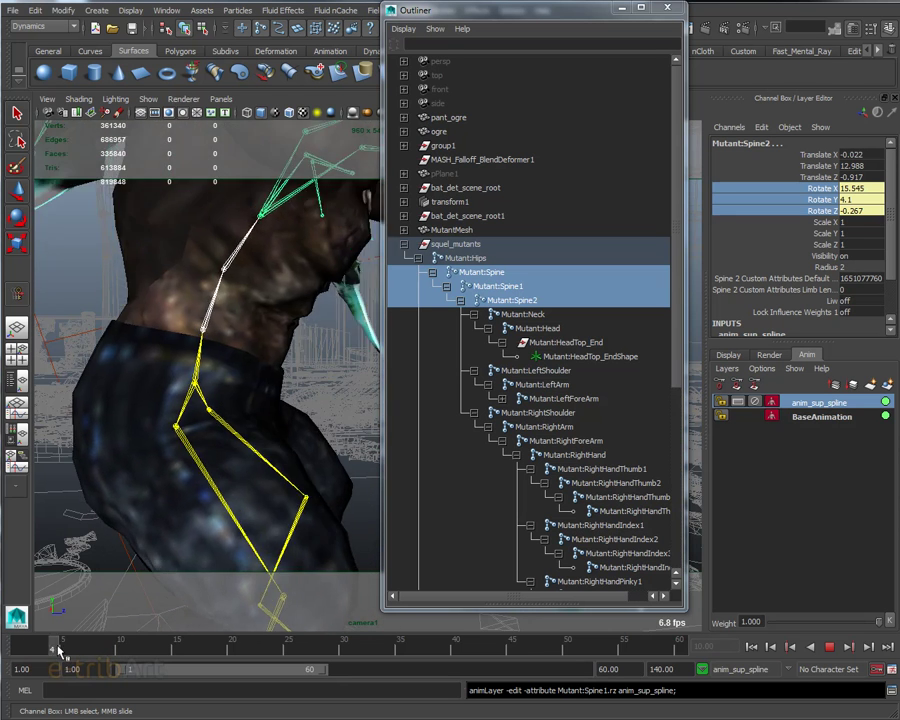
{"action": "left_click_drag", "start_coordinate": [97, 655], "coordinate": [166, 650]}
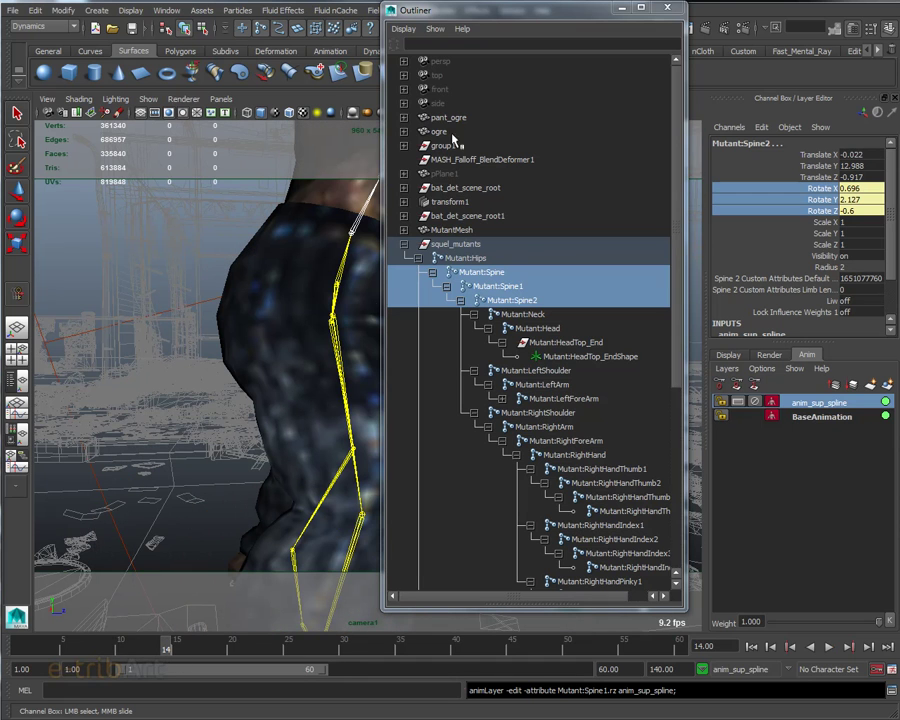
{"action": "left_click", "coordinate": [677, 9]}
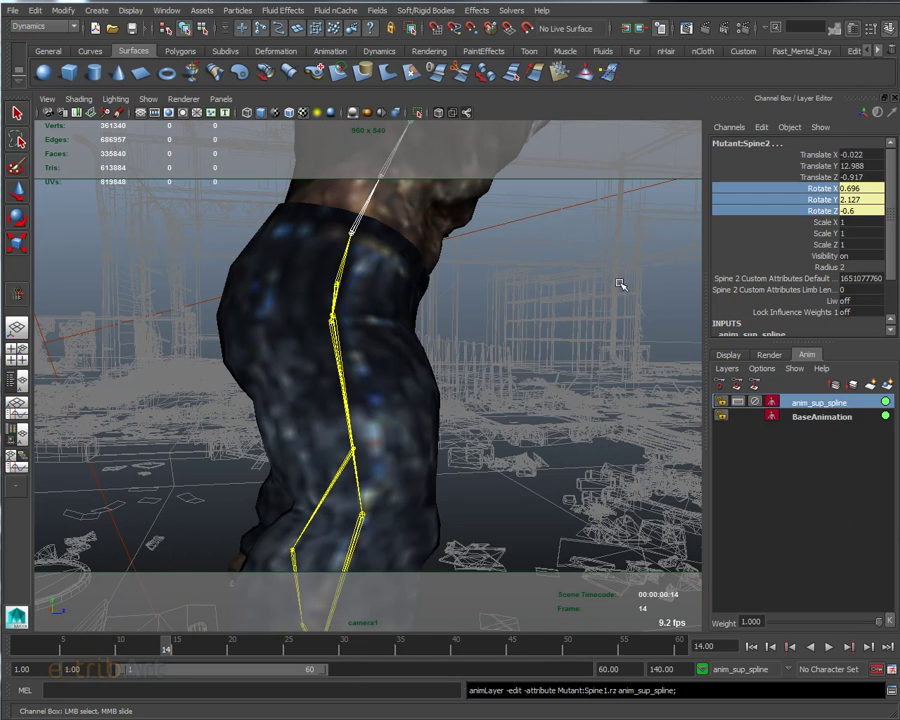
{"action": "key", "text": "alt+v"}
{"action": "left_click_drag", "start_coordinate": [171, 647], "coordinate": [10, 644]}
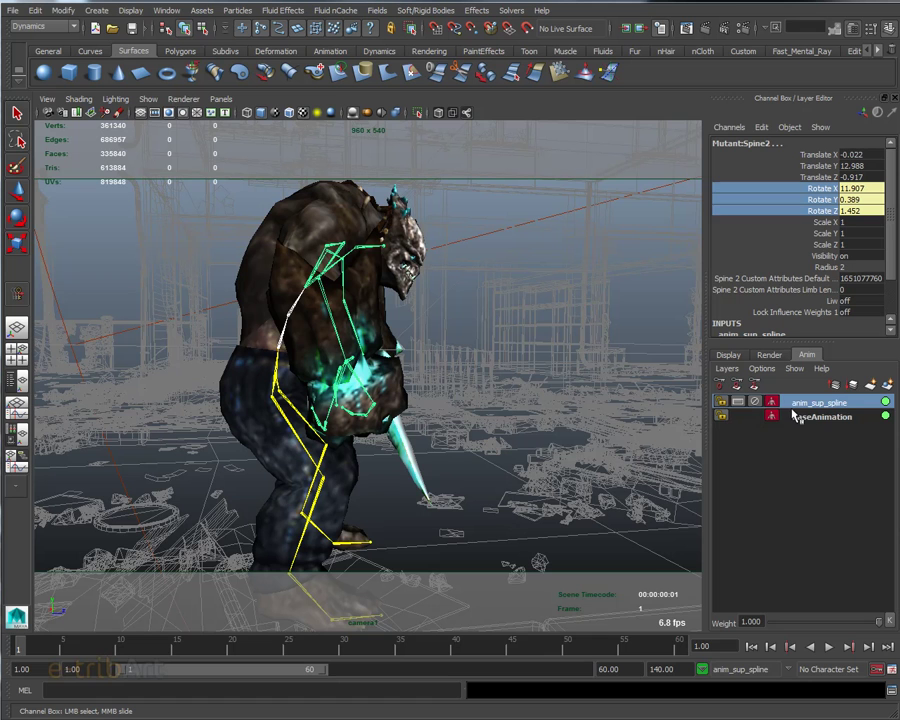
Enlarge the layer panels and open the anim_sup_spline layer menu showing Additive layer mode
{"action": "left_click_drag", "start_coordinate": [704, 407], "coordinate": [668, 410]}
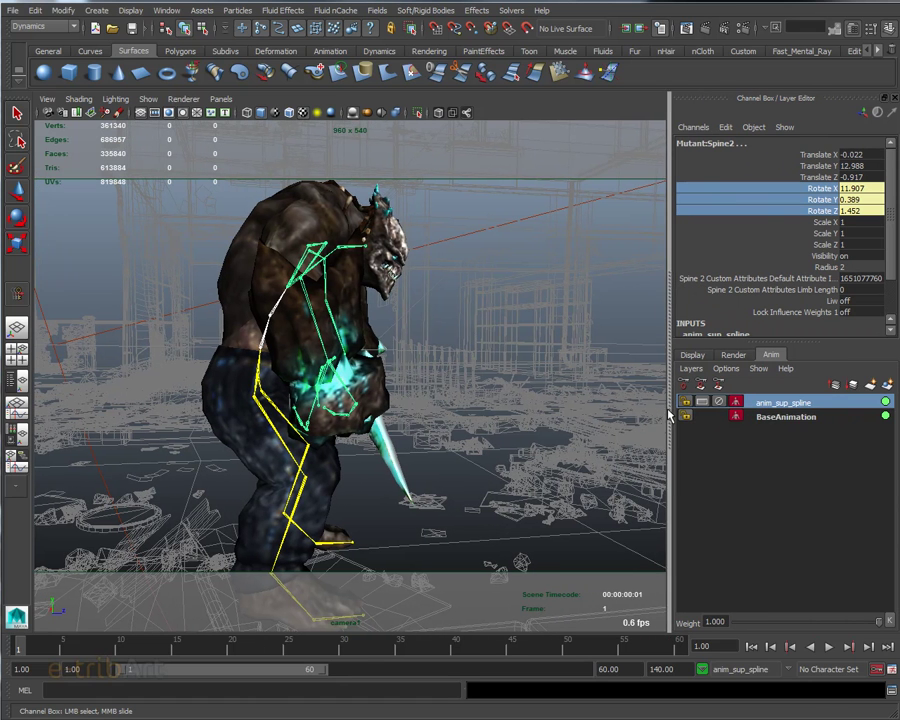
{"action": "right_click", "coordinate": [775, 408]}
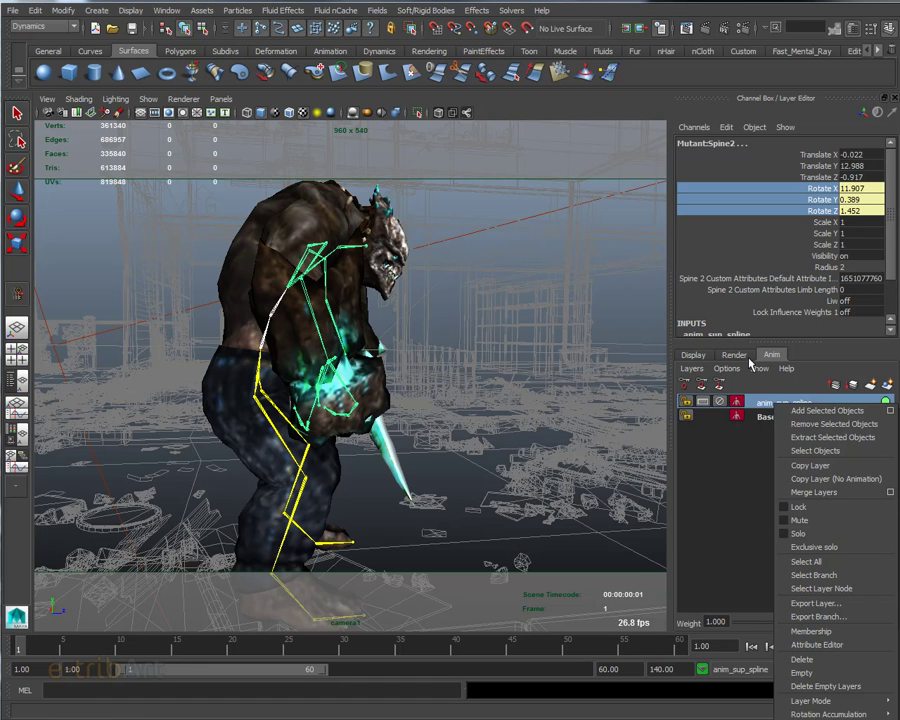
{"action": "left_click_drag", "start_coordinate": [777, 345], "coordinate": [777, 271]}
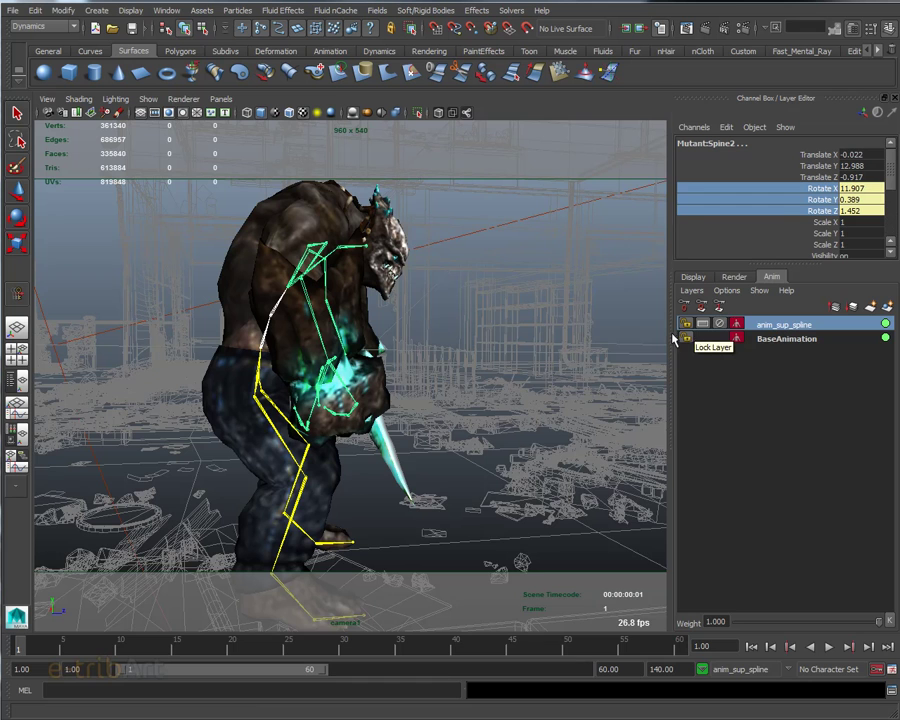
{"action": "left_click_drag", "start_coordinate": [669, 341], "coordinate": [601, 330]}
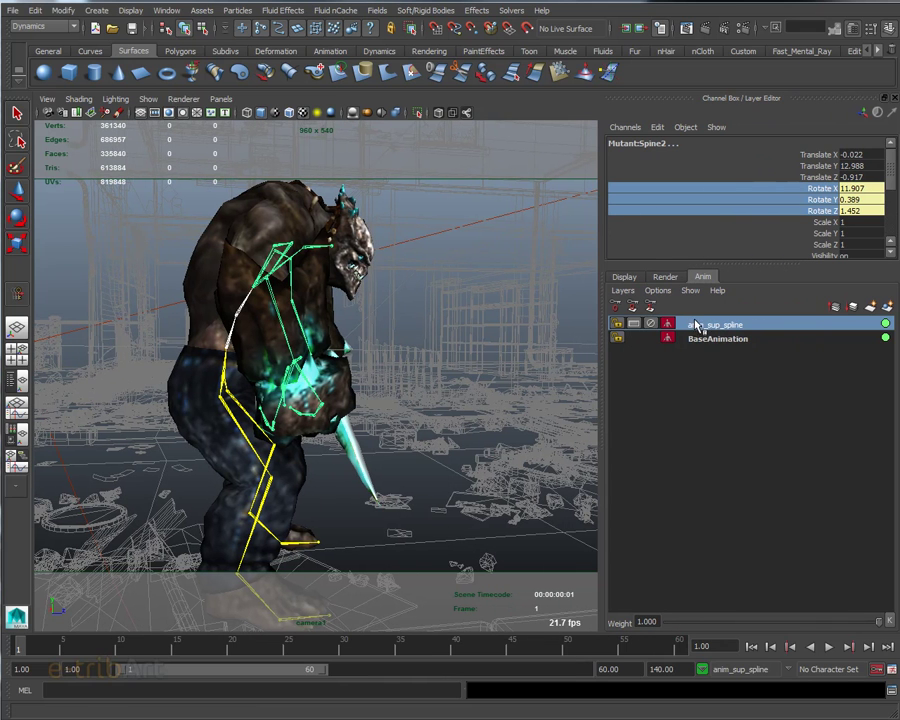
{"action": "right_click", "coordinate": [689, 328]}
{"action": "mouse_move", "coordinate": [740, 619]}
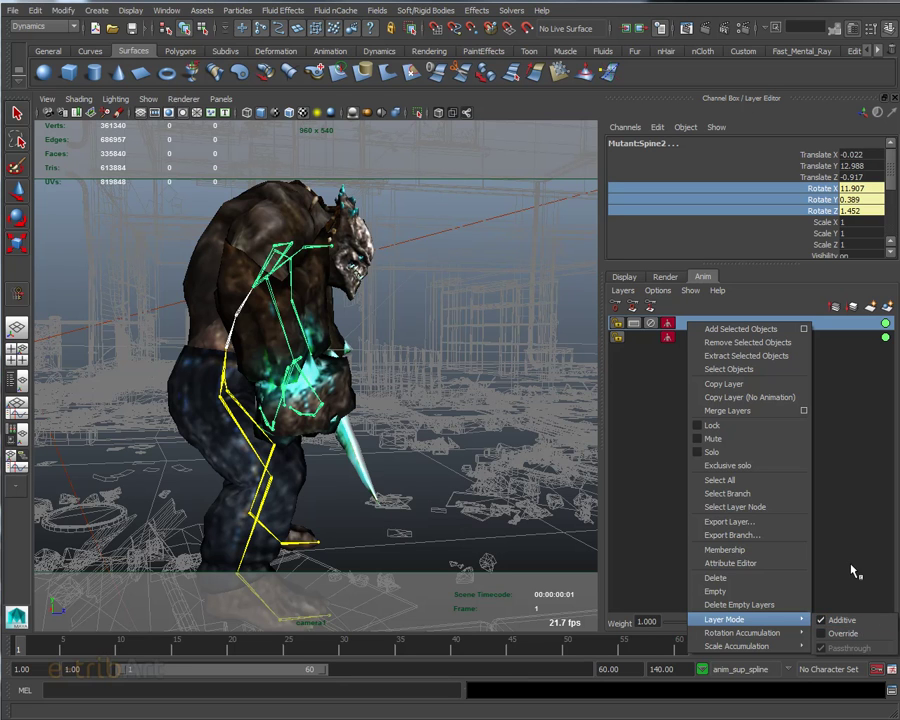
Make anim_sup_spline the active animation layer and confirm it in the active layer list
{"action": "left_click", "coordinate": [800, 566]}
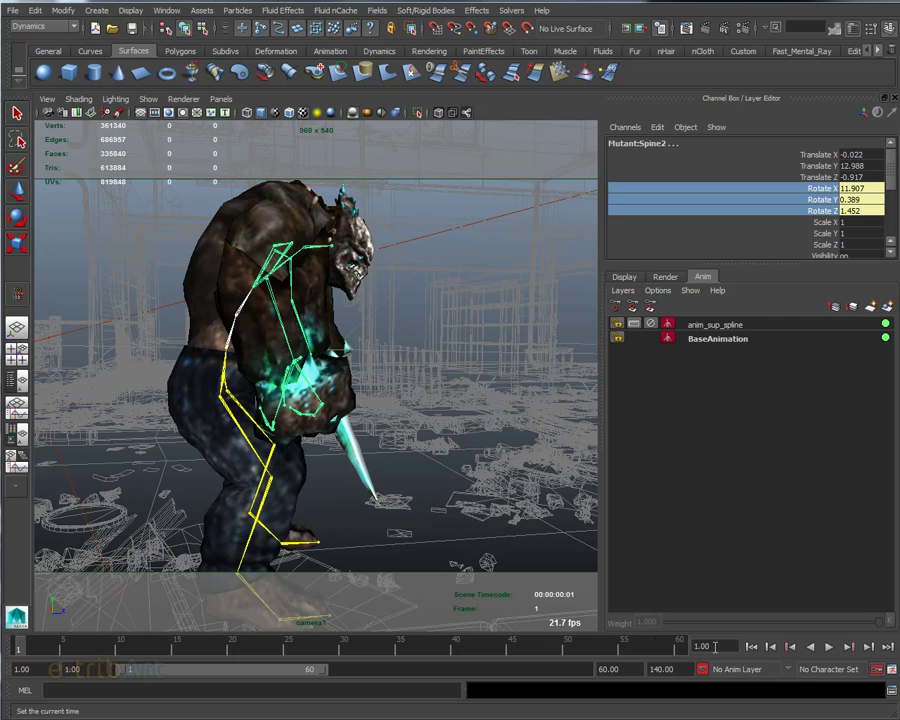
{"action": "left_click", "coordinate": [715, 324]}
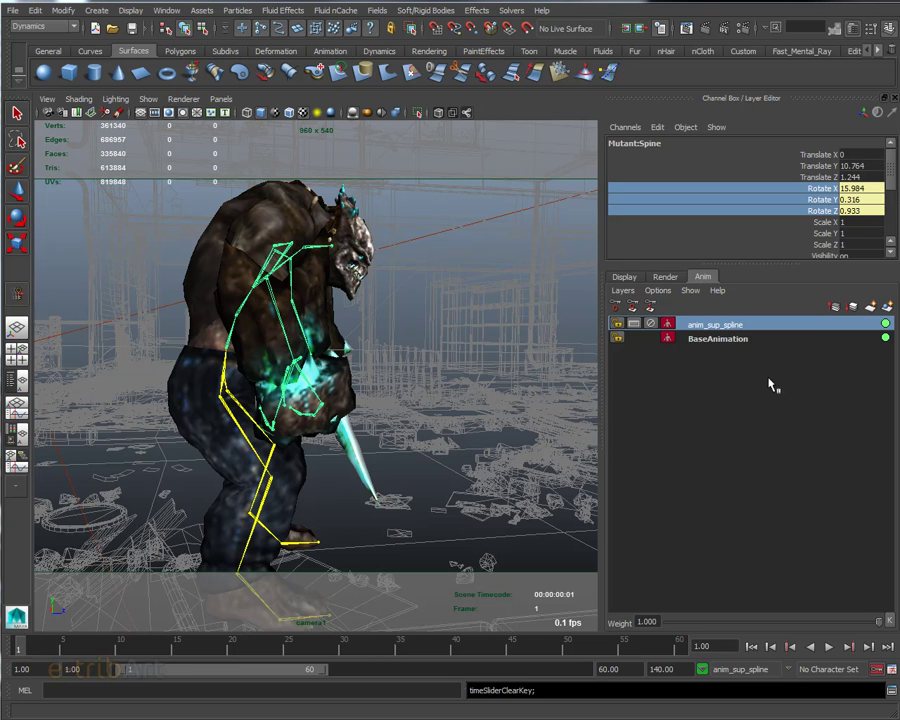
{"action": "right_click", "coordinate": [703, 328]}
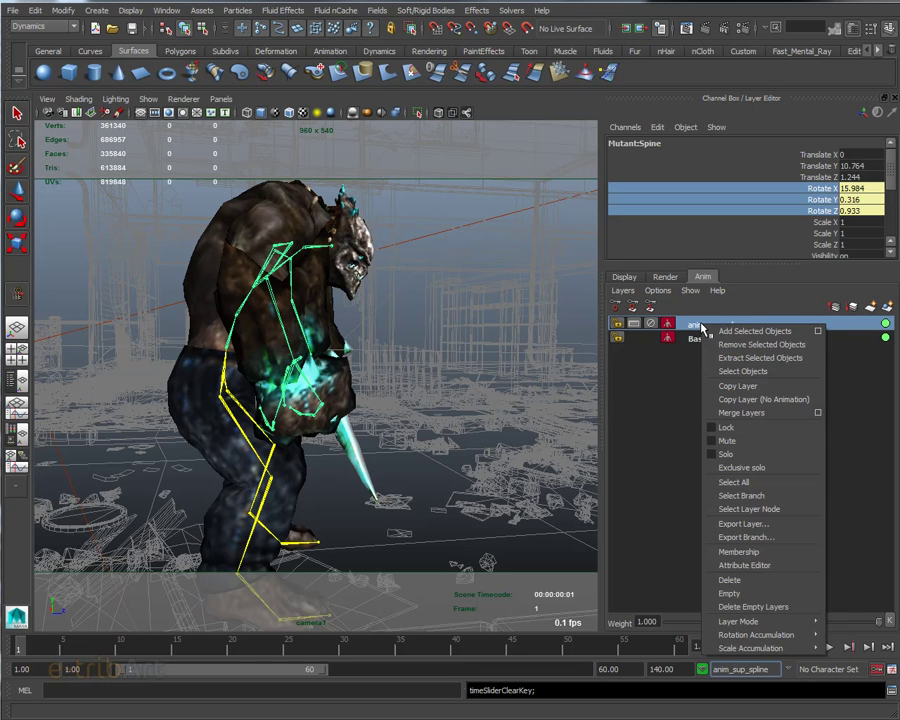
{"action": "left_click", "coordinate": [672, 326]}
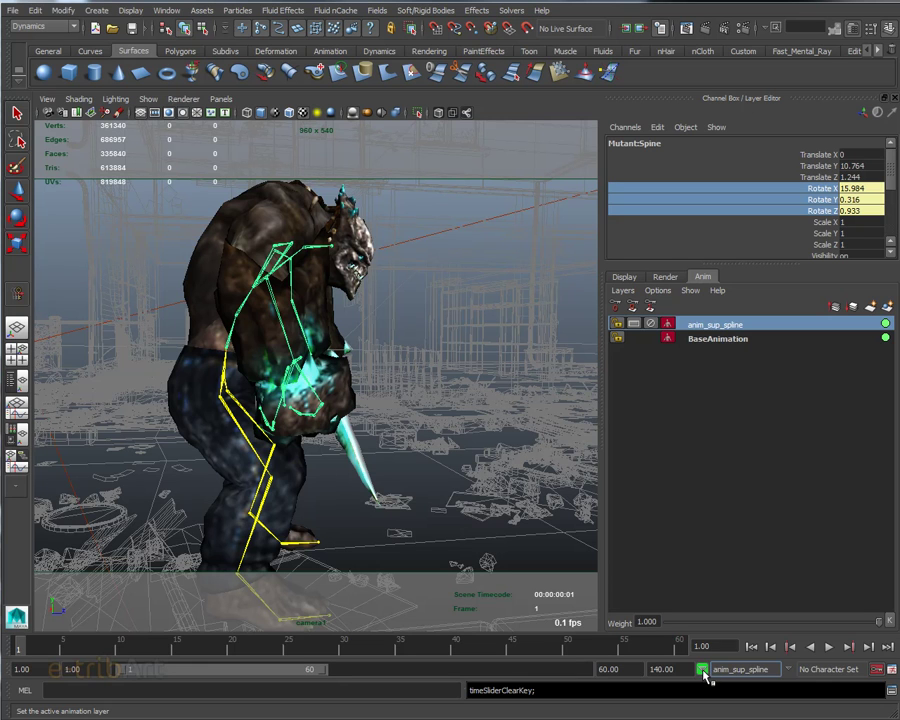
{"action": "left_click", "coordinate": [704, 677]}
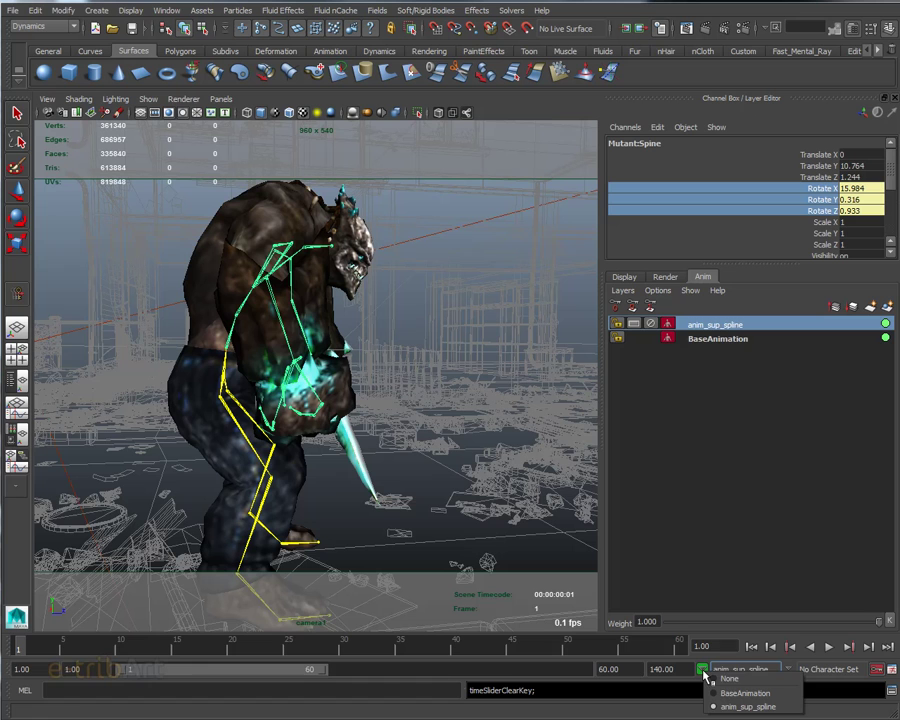
{"action": "left_click", "coordinate": [738, 707]}
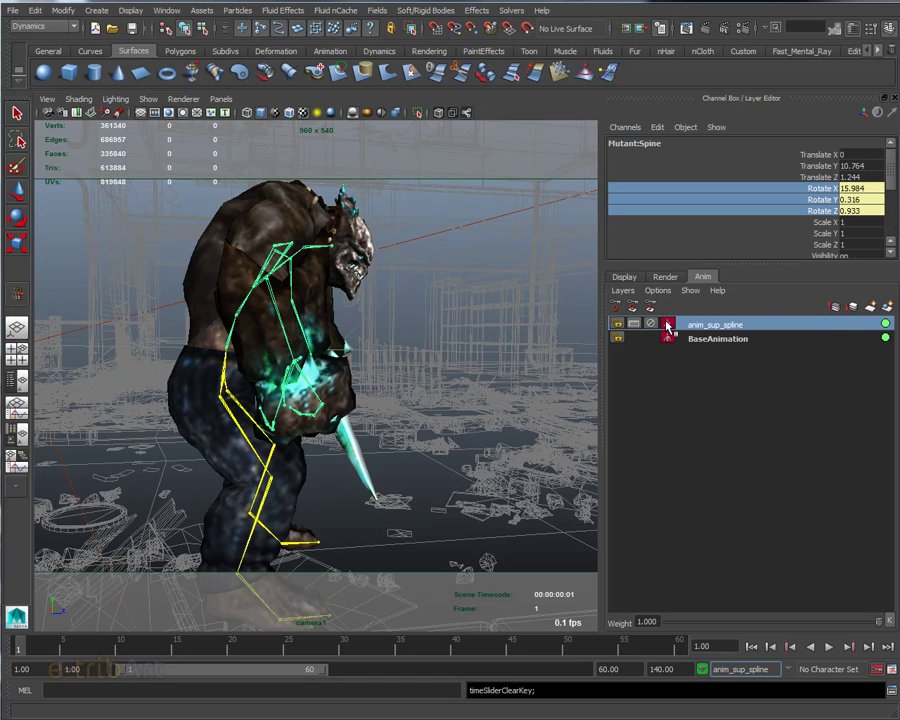
Change the anim_sup_spline layer colour from red to green, then switch active layers between BaseAnimation and anim_sup_spline
{"action": "right_click", "coordinate": [667, 326]}
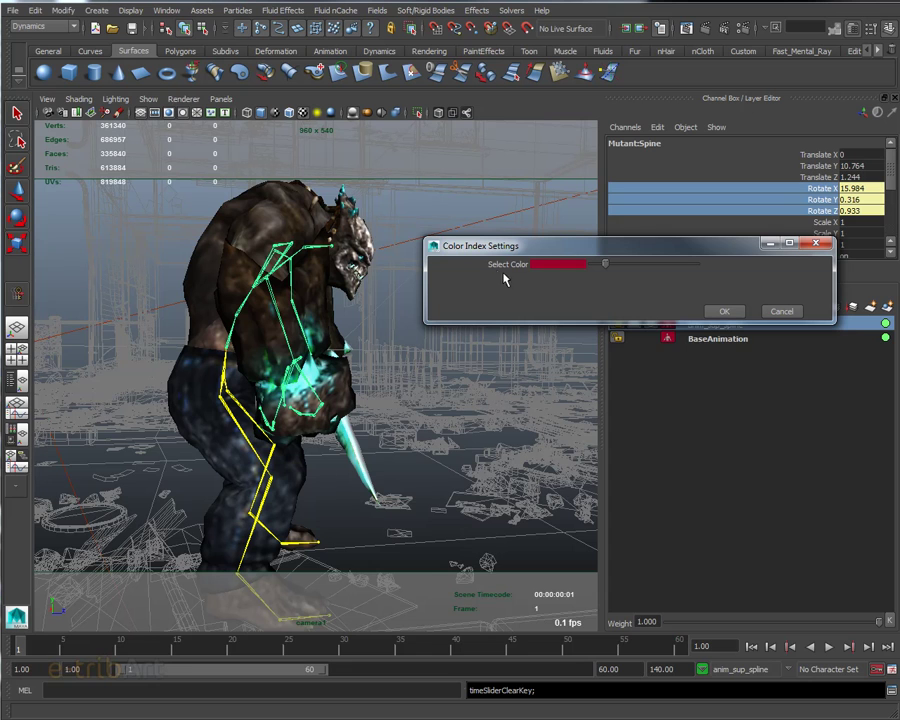
{"action": "left_click_drag", "start_coordinate": [607, 264], "coordinate": [652, 270]}
{"action": "left_click", "coordinate": [730, 312]}
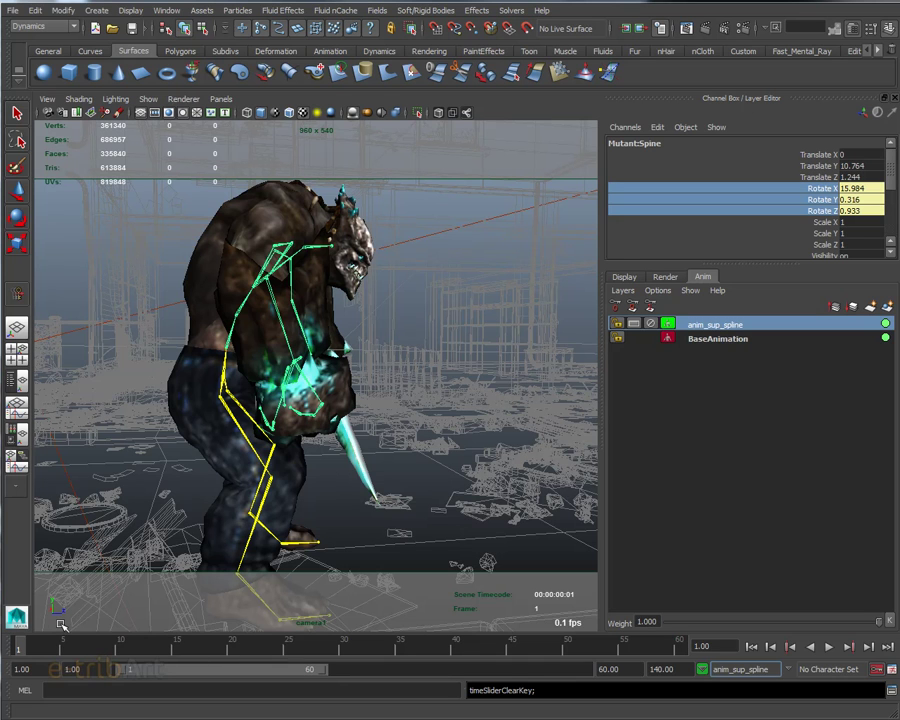
{"action": "left_click", "coordinate": [717, 340]}
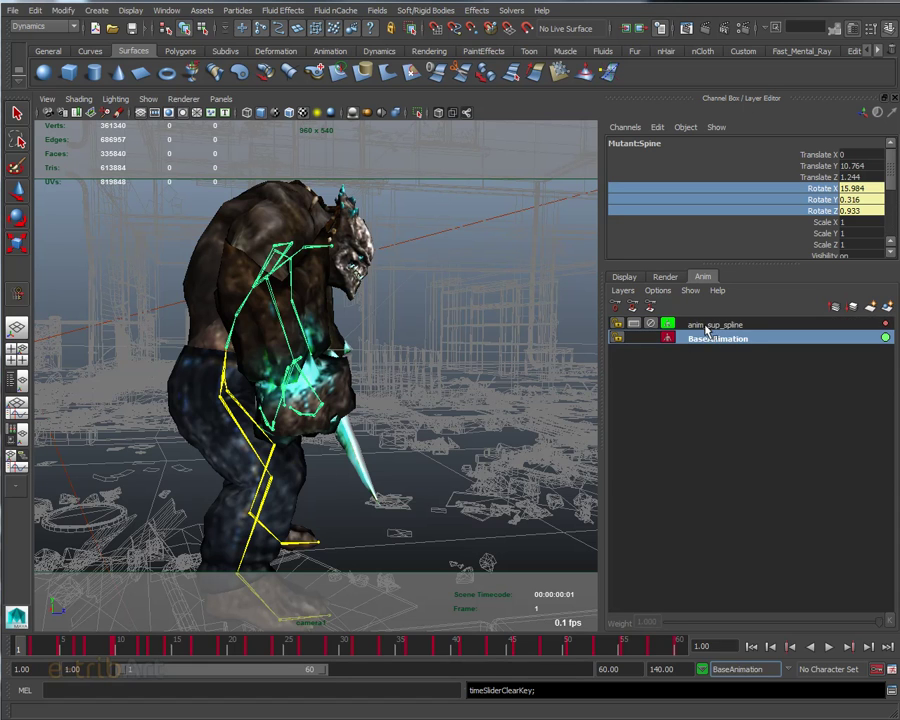
{"action": "left_click", "coordinate": [707, 325]}
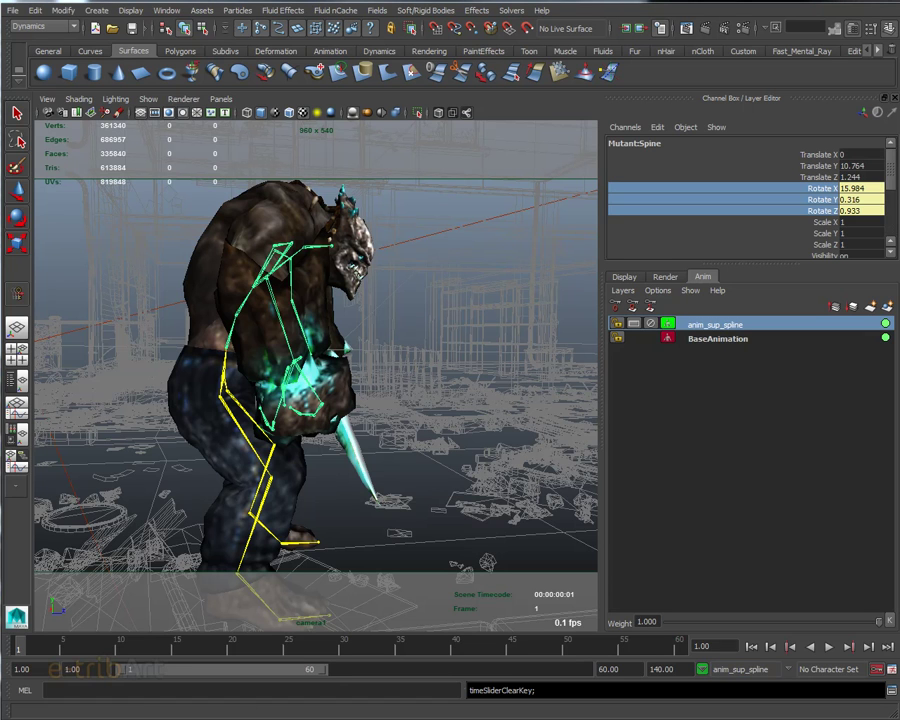
{"action": "mouse_move", "coordinate": [547, 124]}
{"action": "left_mouse_down"}
{"action": "mouse_move", "coordinate": [463, 92]}
{"action": "mouse_move", "coordinate": [386, 99]}
{"action": "left_mouse_up"}
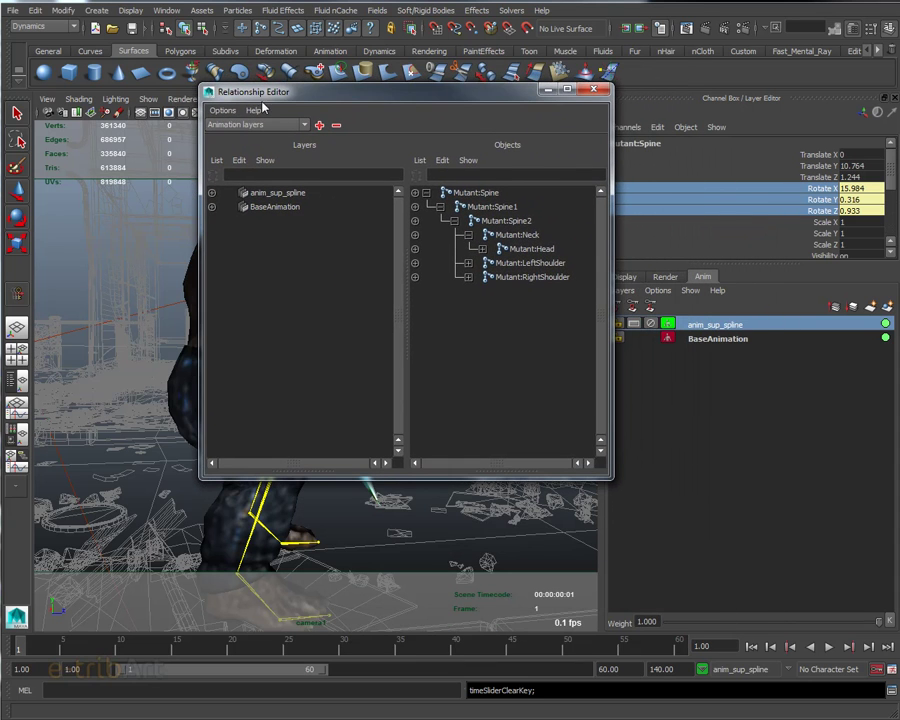
{"action": "left_click_drag", "start_coordinate": [340, 90], "coordinate": [266, 66]}
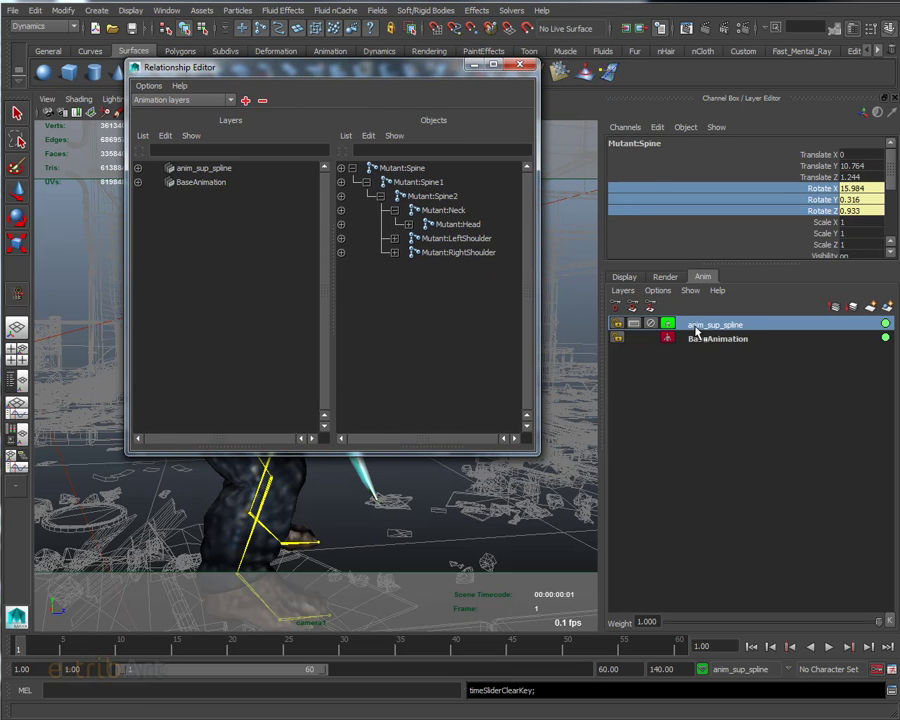
{"action": "left_click", "coordinate": [170, 11]}
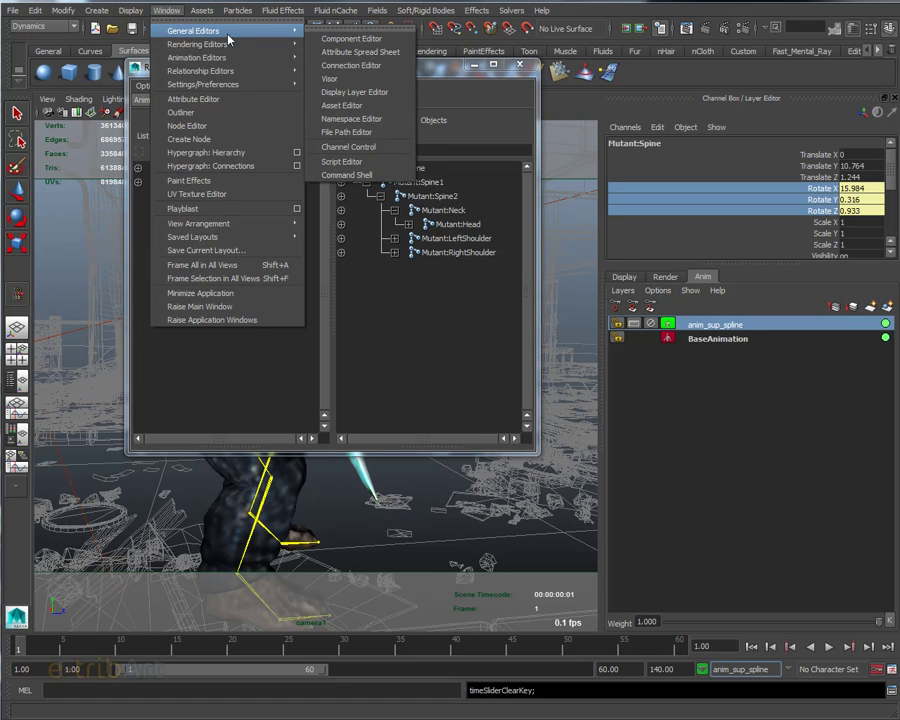
{"action": "mouse_move", "coordinate": [201, 71]}
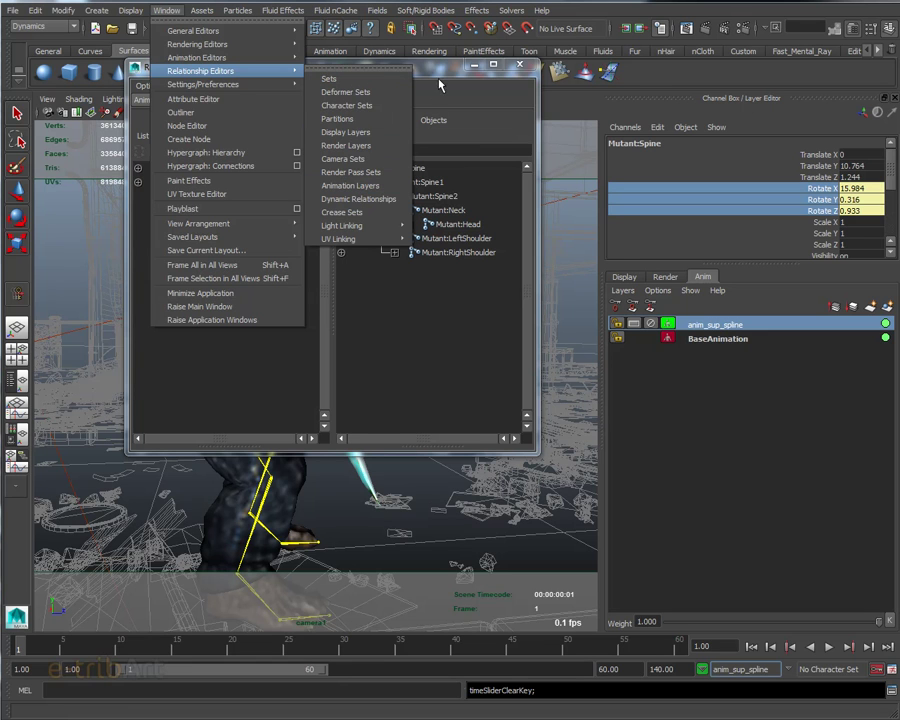
{"action": "left_click", "coordinate": [350, 185]}
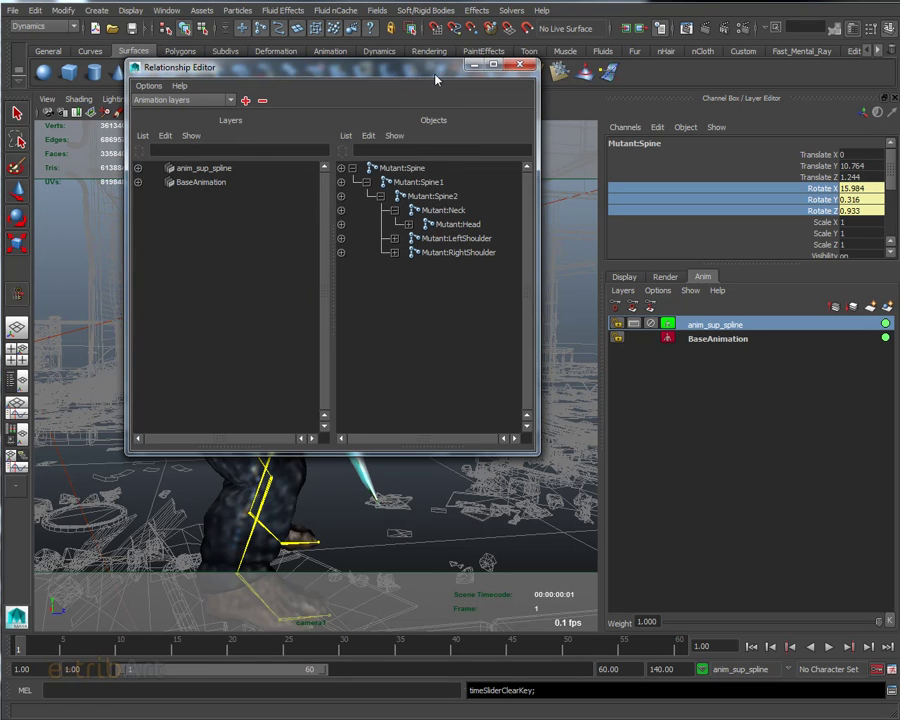
{"action": "left_click", "coordinate": [165, 100]}
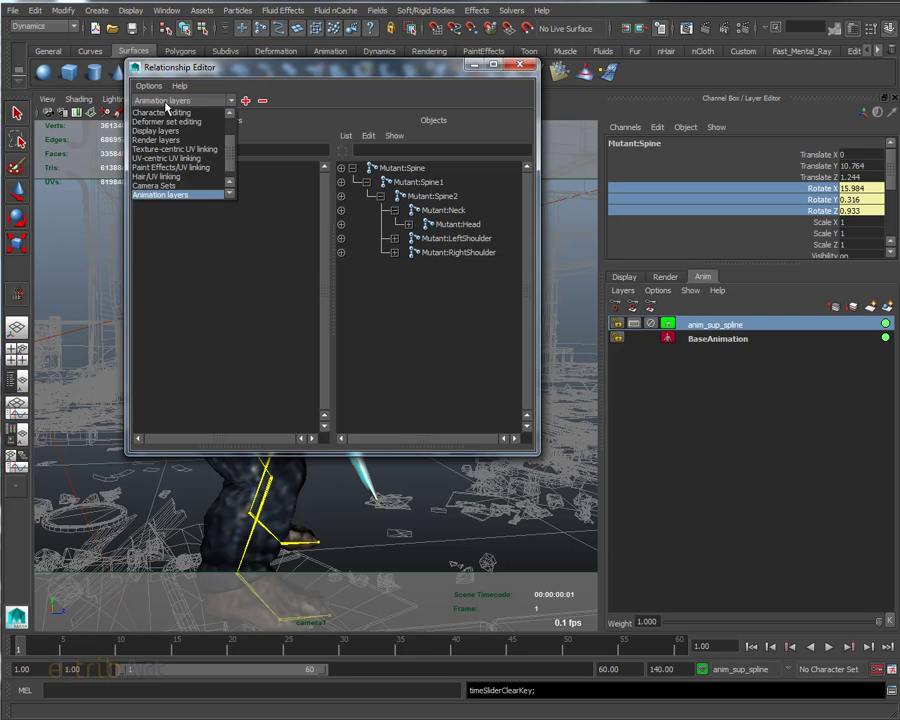
{"action": "left_click", "coordinate": [165, 195]}
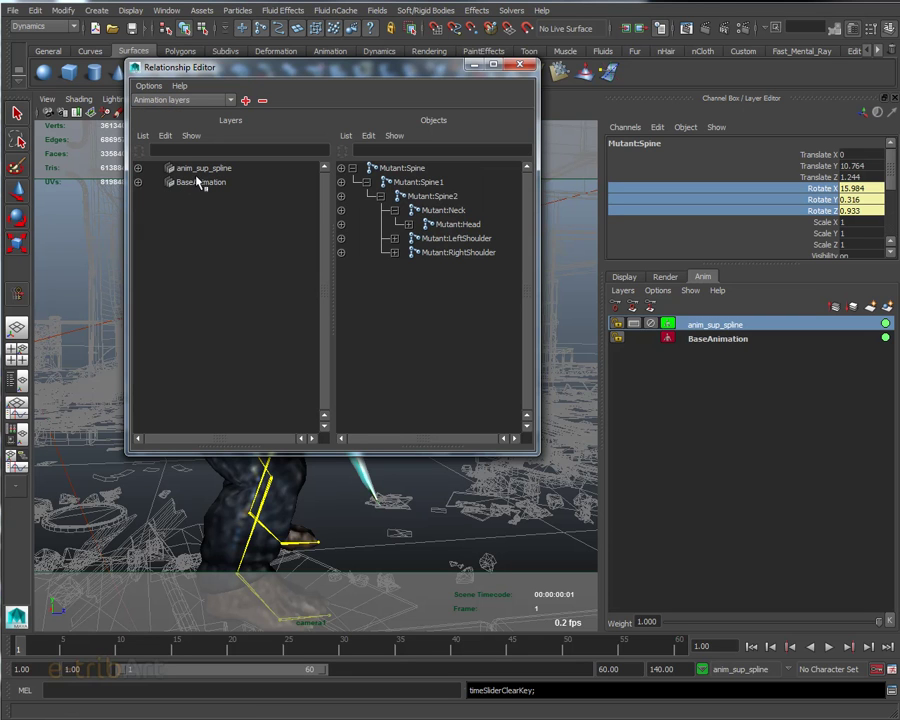
{"action": "left_click", "coordinate": [138, 168]}
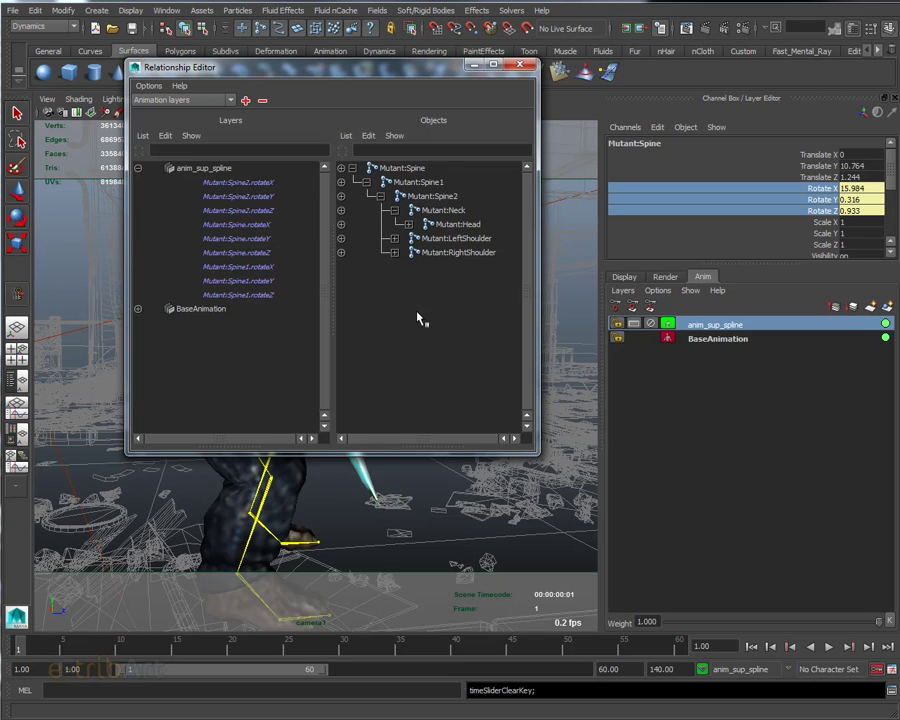
{"action": "right_click", "coordinate": [736, 327]}
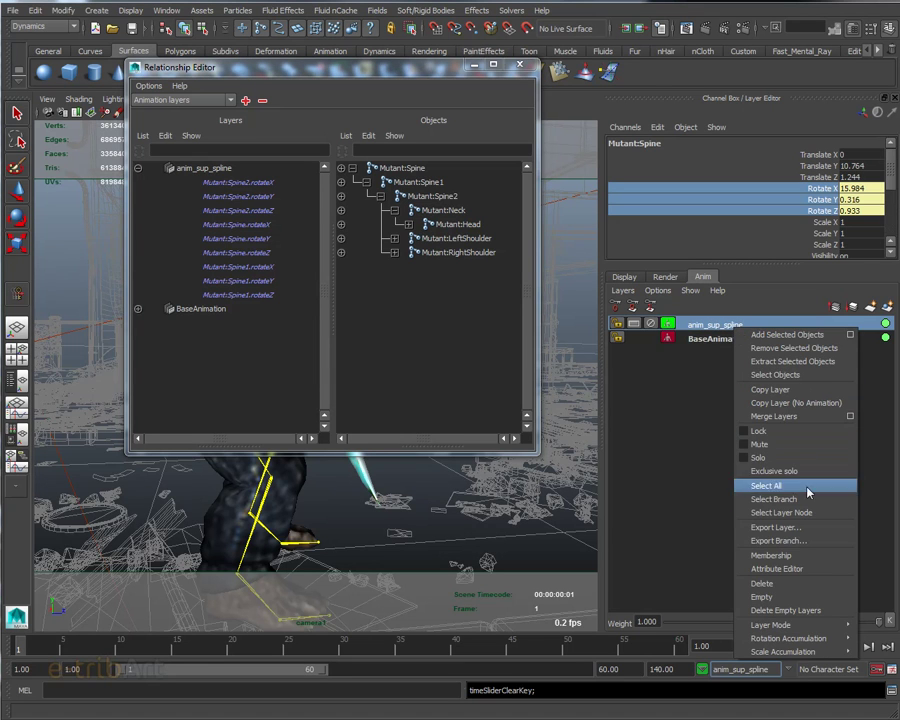
{"action": "left_click", "coordinate": [781, 561]}
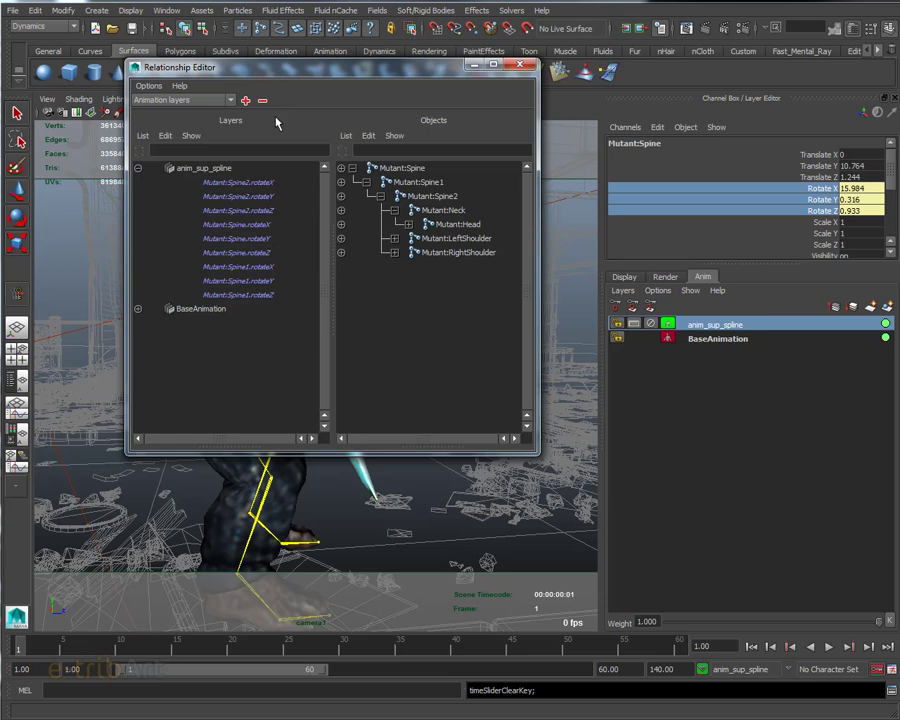
{"action": "left_click_drag", "start_coordinate": [325, 68], "coordinate": [0, 98]}
{"action": "left_click", "coordinate": [37, 93]}
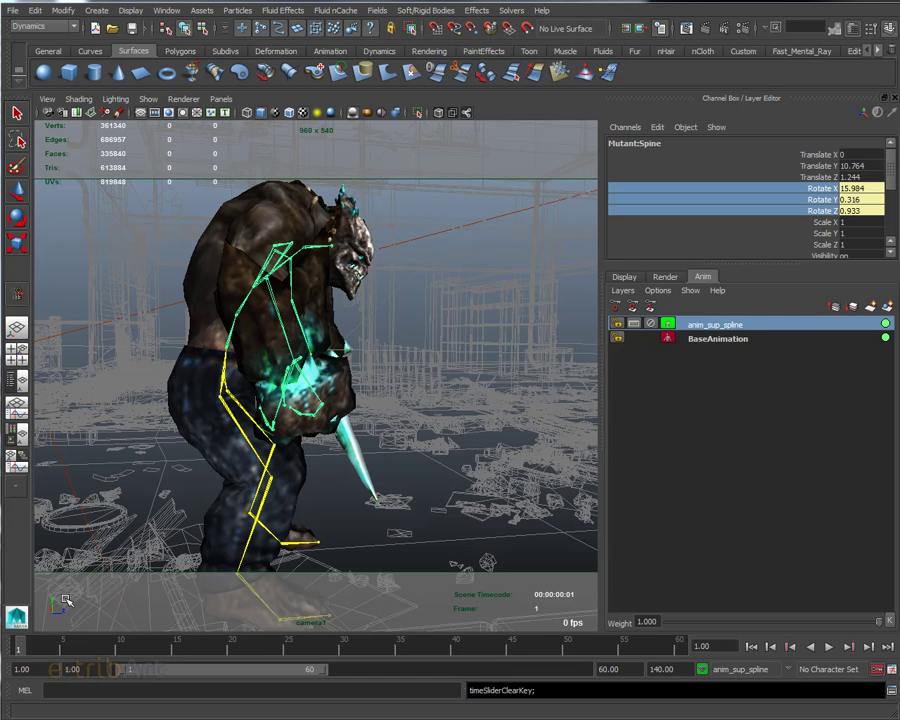
Scrub the timeline, then select Mutant:Spine, Spine1 and Spine2 together in the Outliner
{"action": "left_click", "coordinate": [44, 650]}
{"action": "mouse_move", "coordinate": [44, 650]}
{"action": "left_mouse_down"}
{"action": "mouse_move", "coordinate": [12, 642]}
{"action": "mouse_move", "coordinate": [166, 650]}
{"action": "mouse_move", "coordinate": [18, 650]}
{"action": "left_mouse_up"}
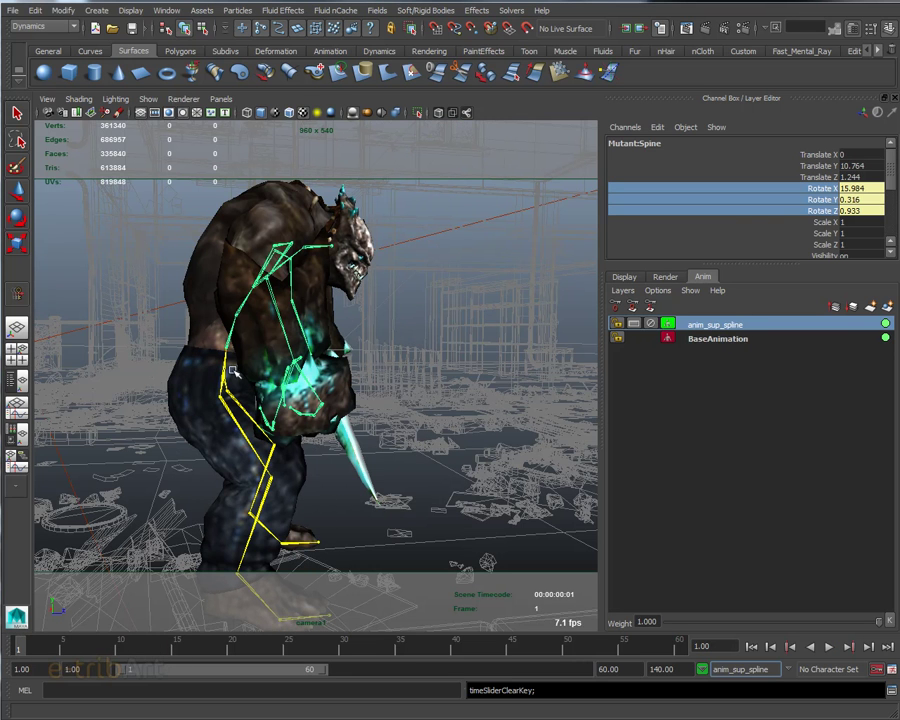
{"action": "left_click_drag", "start_coordinate": [800, 82], "coordinate": [520, 51]}
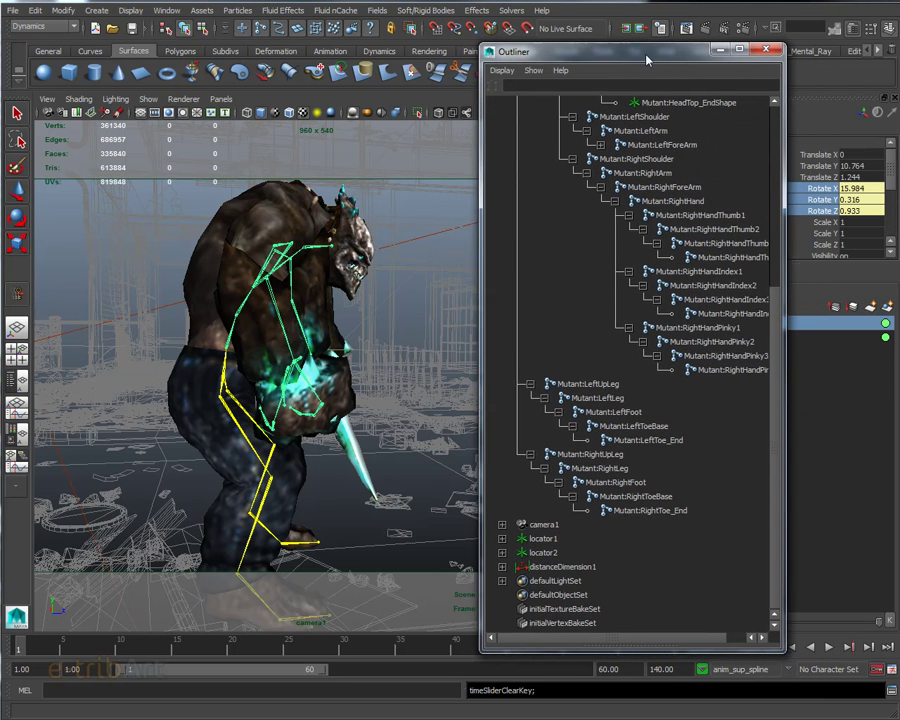
{"action": "scroll", "coordinate": [603, 228], "scroll_direction": "up", "scroll_amount": 5}
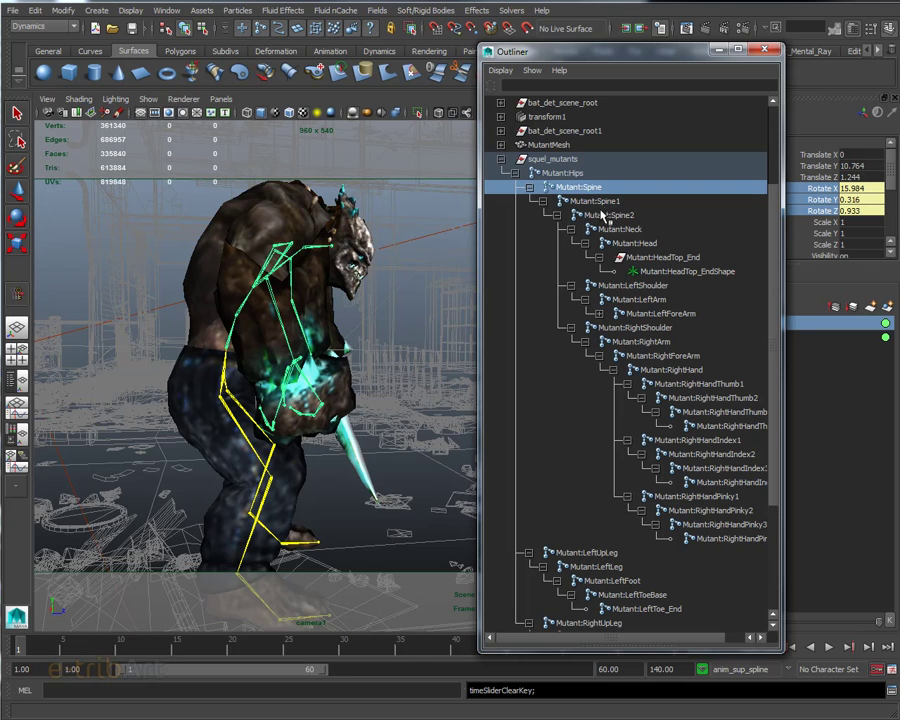
{"action": "left_click_drag", "start_coordinate": [588, 188], "coordinate": [582, 215]}
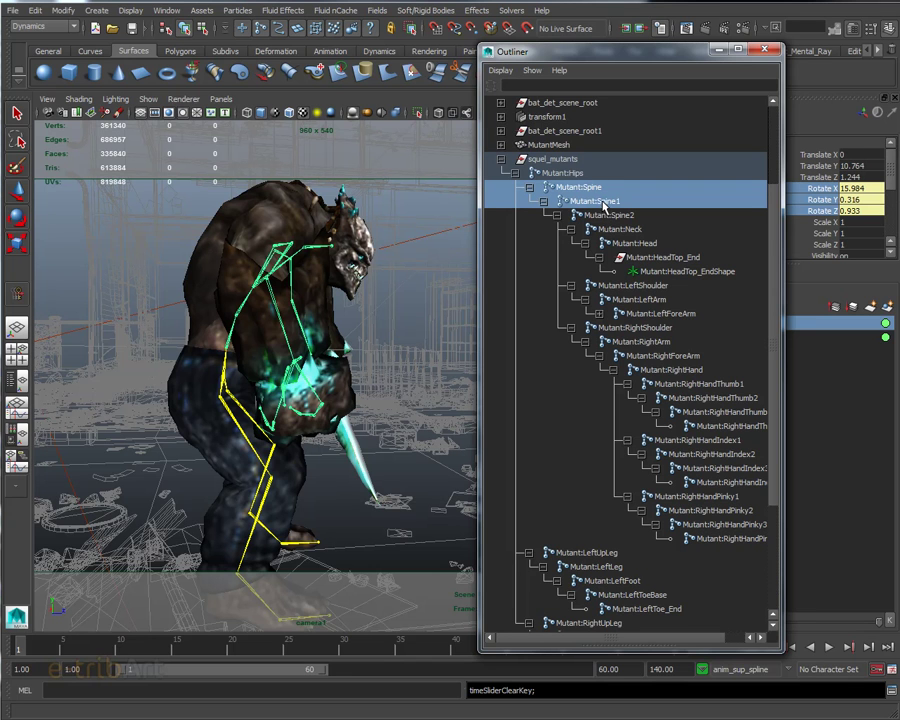
{"action": "left_click_drag", "start_coordinate": [582, 52], "coordinate": [899, 60]}
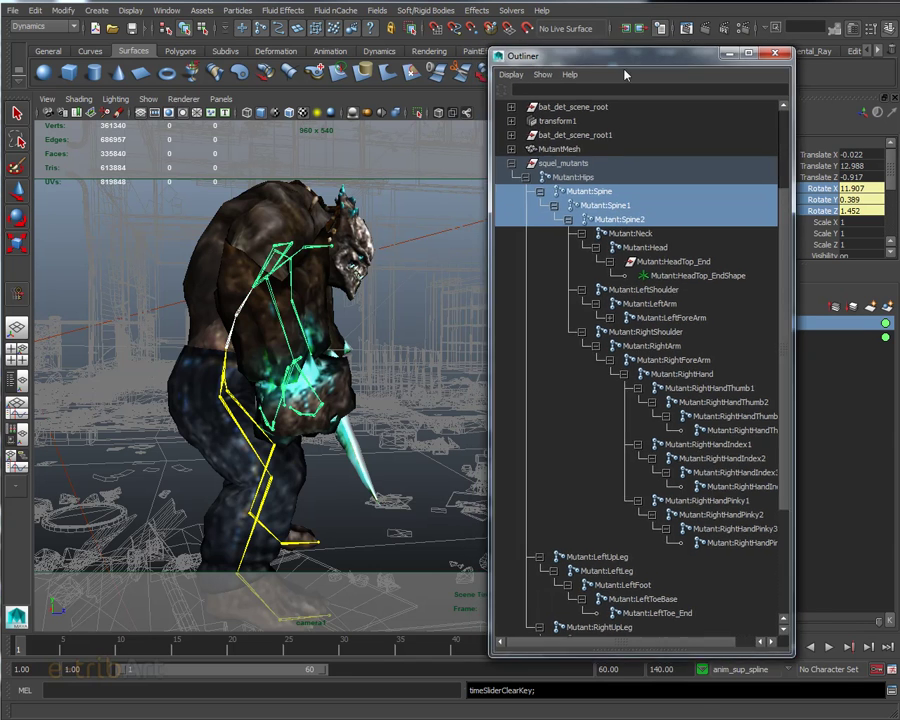
{"action": "right_click", "coordinate": [826, 191]}
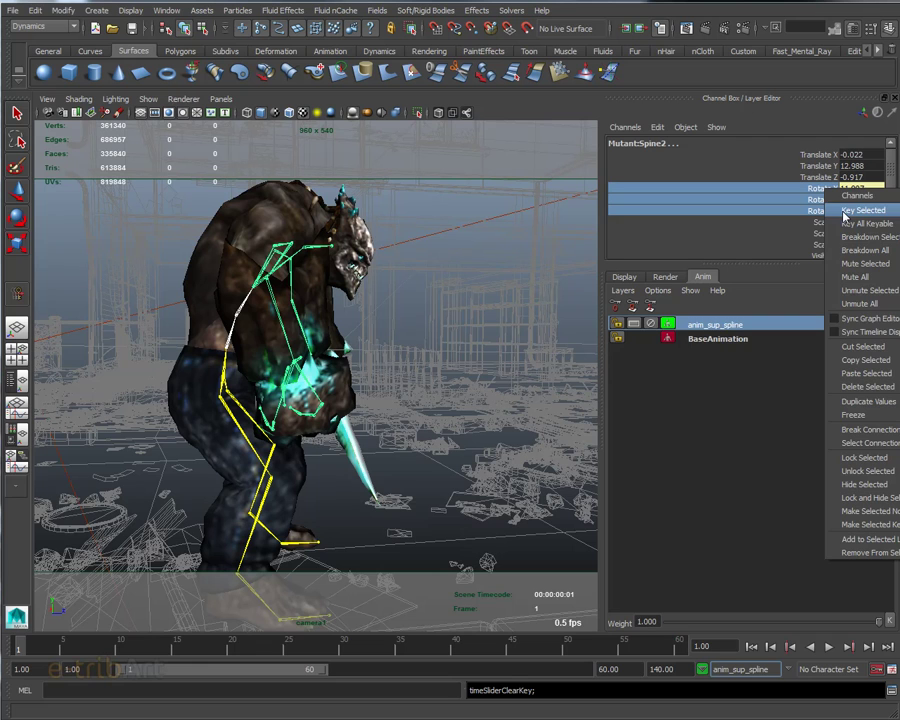
{"action": "left_click", "coordinate": [846, 211]}
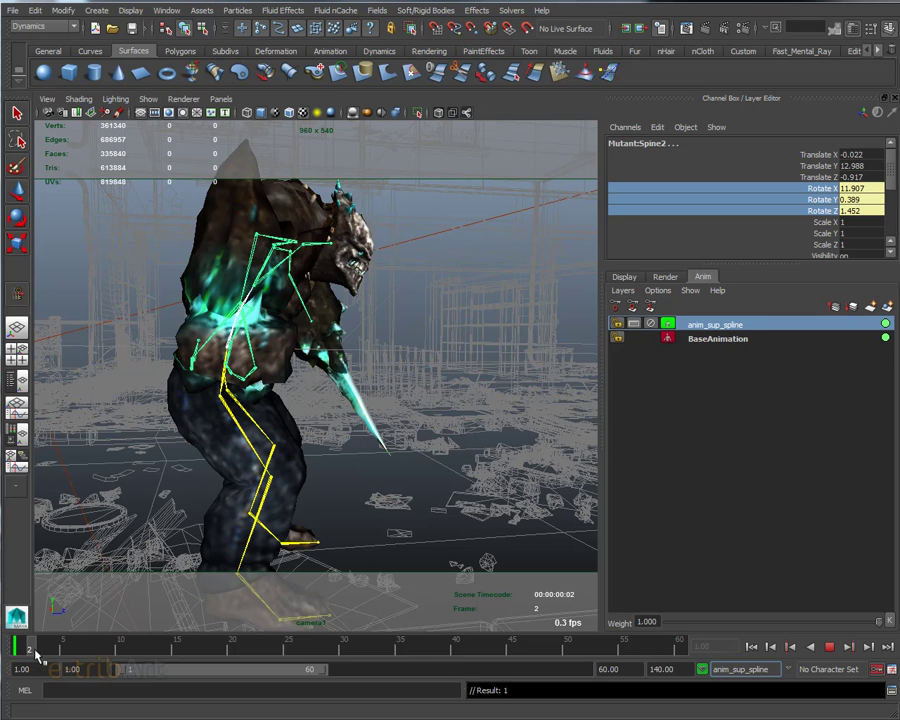
{"action": "mouse_move", "coordinate": [22, 650]}
{"action": "left_mouse_down"}
{"action": "mouse_move", "coordinate": [108, 671]}
{"action": "mouse_move", "coordinate": [101, 676]}
{"action": "left_mouse_up"}
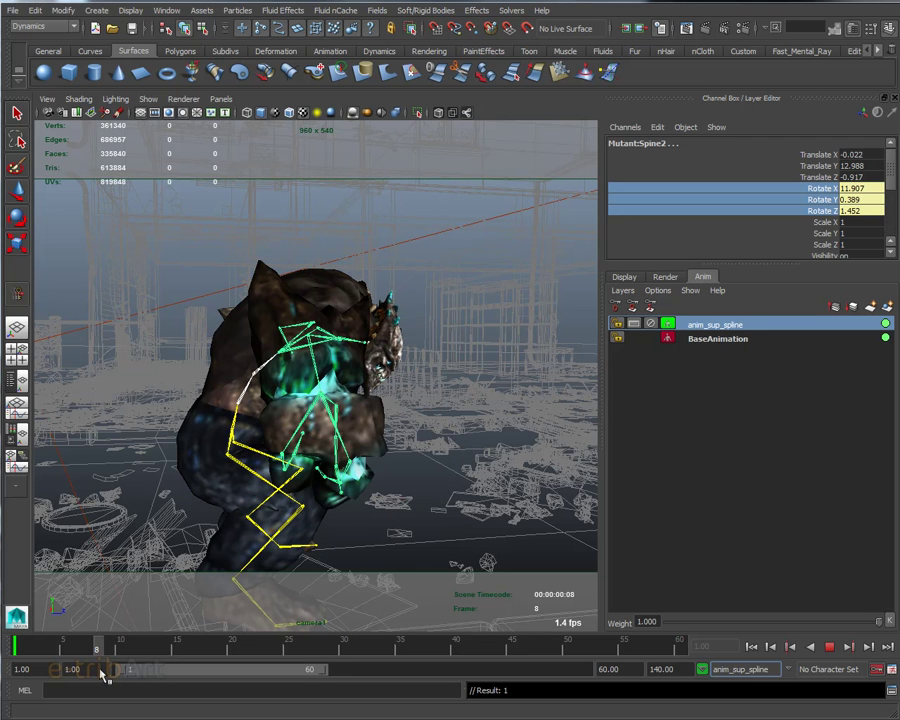
{"action": "right_click", "coordinate": [822, 194]}
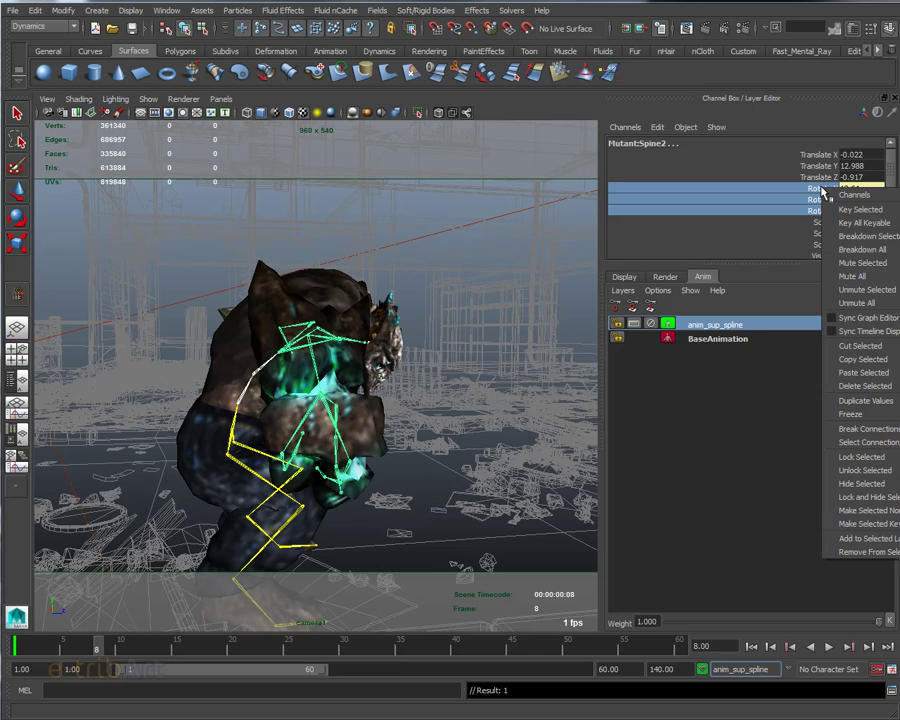
{"action": "left_click", "coordinate": [858, 210]}
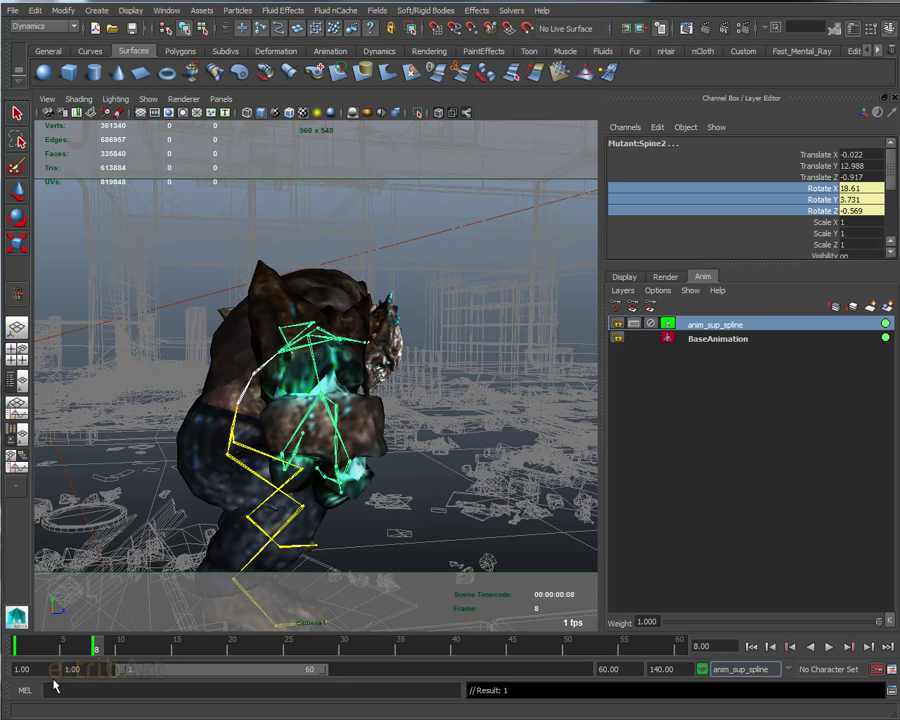
{"action": "mouse_move", "coordinate": [96, 646]}
{"action": "left_mouse_down"}
{"action": "mouse_move", "coordinate": [46, 652]}
{"action": "mouse_move", "coordinate": [95, 652]}
{"action": "left_mouse_up"}
{"action": "left_click_drag", "start_coordinate": [104, 654], "coordinate": [122, 658]}
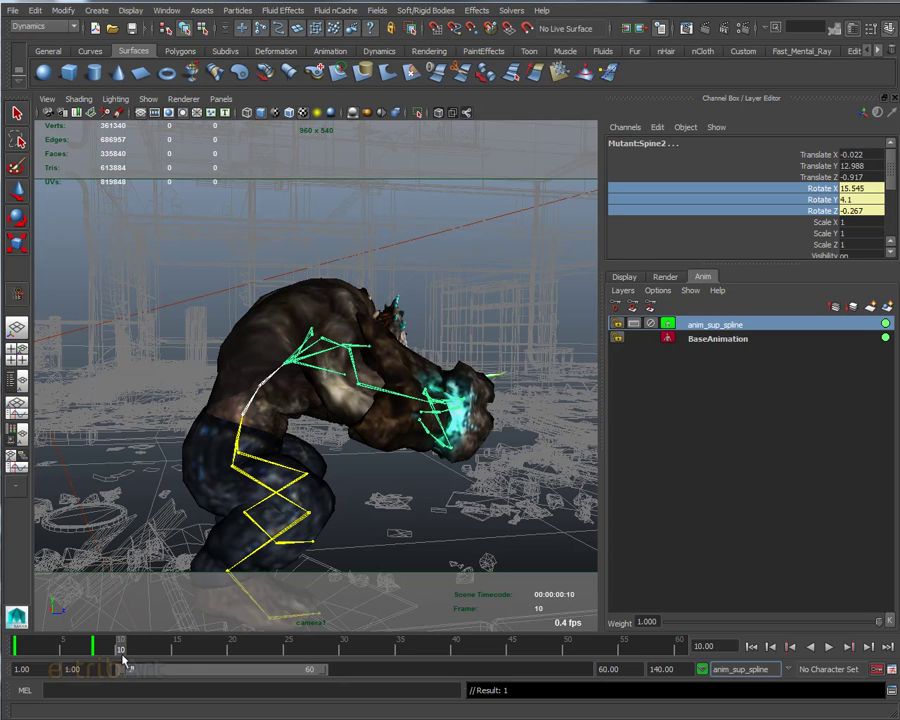
Bend Spine, Spine1 and Spine2 further forward with the Rotate tool and key Spine2
{"action": "left_click", "coordinate": [254, 402]}
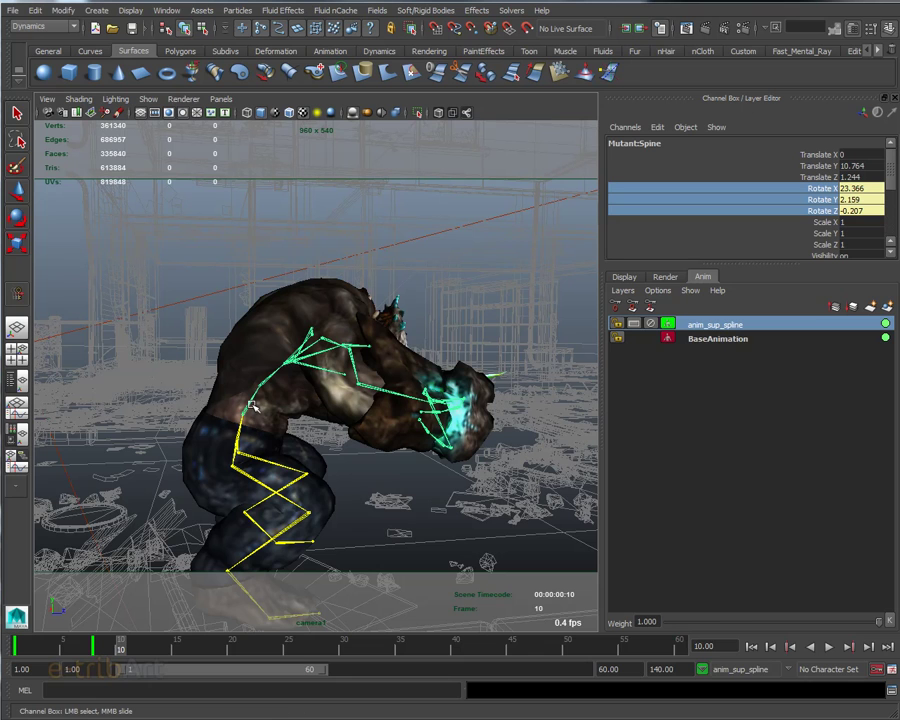
{"action": "key", "text": "e"}
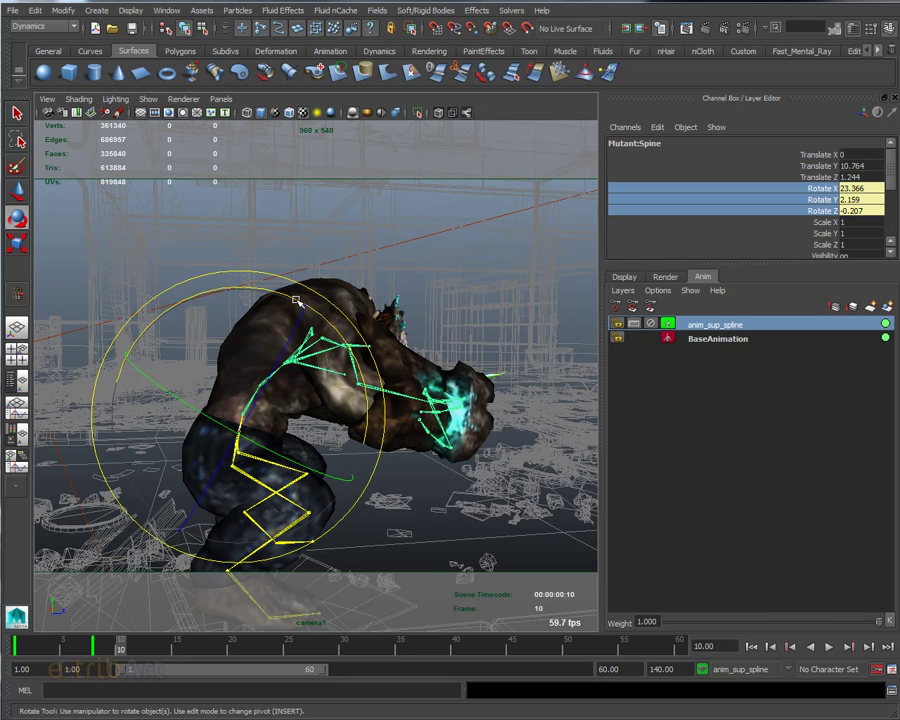
{"action": "left_click_drag", "start_coordinate": [296, 299], "coordinate": [315, 327]}
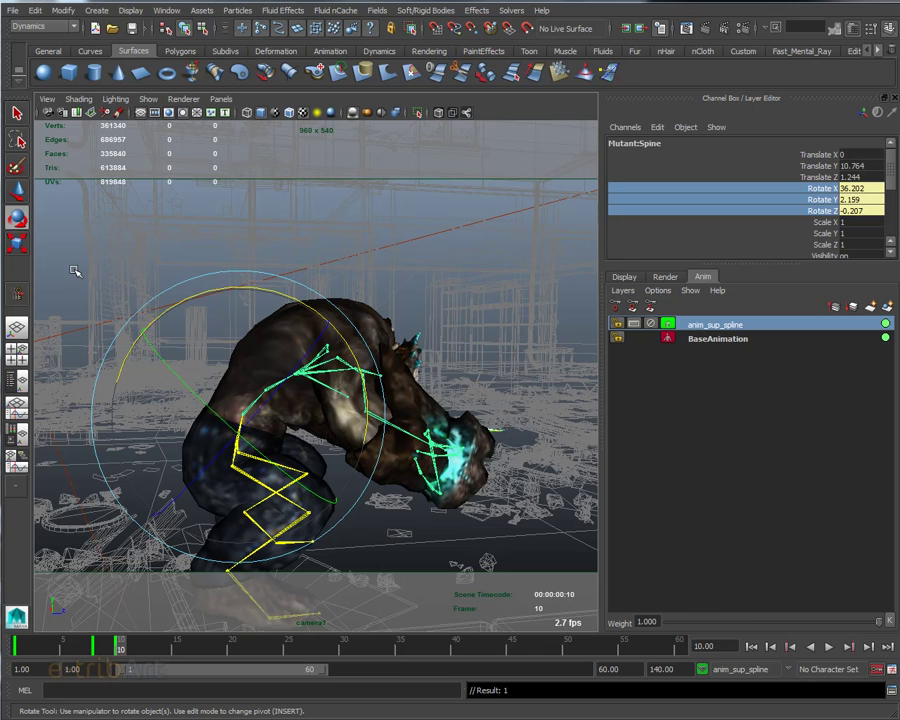
{"action": "key", "text": "Down"}
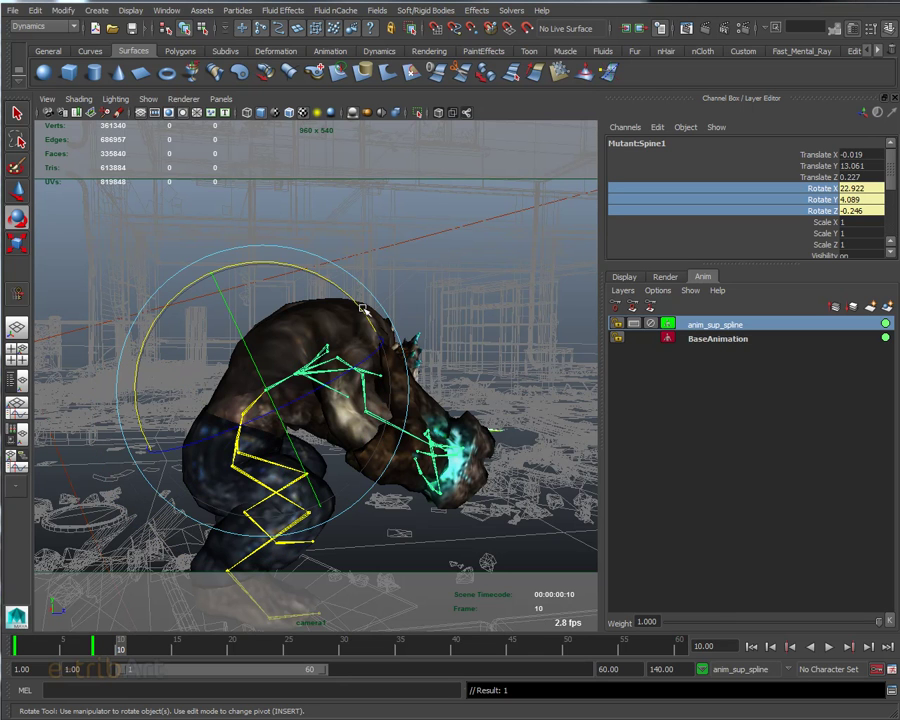
{"action": "left_click_drag", "start_coordinate": [362, 306], "coordinate": [396, 321]}
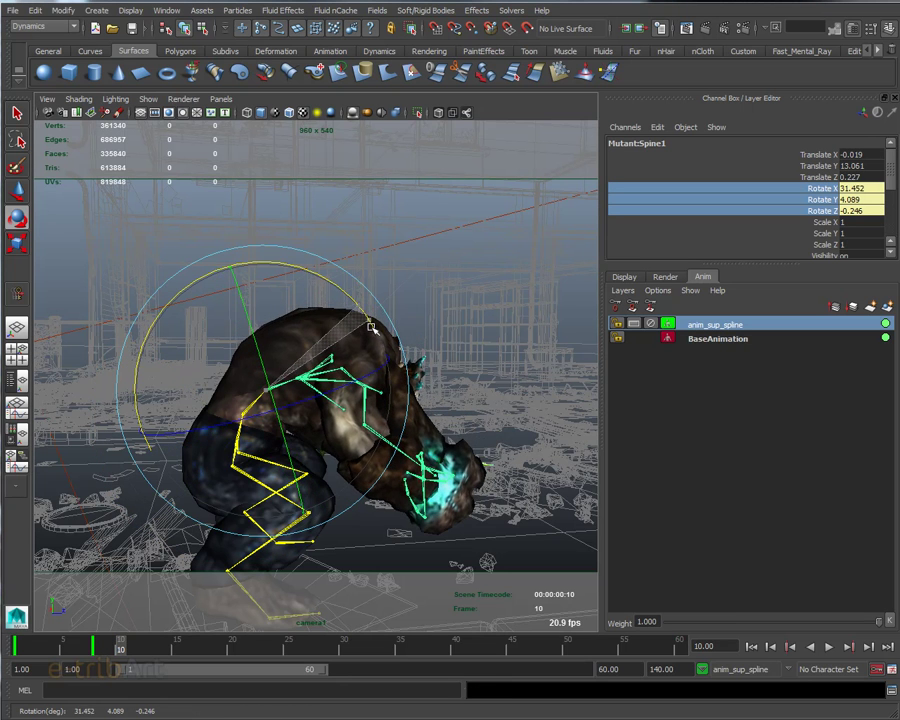
{"action": "key", "text": "Down"}
{"action": "left_click_drag", "start_coordinate": [376, 278], "coordinate": [382, 301]}
{"action": "key", "text": "s"}
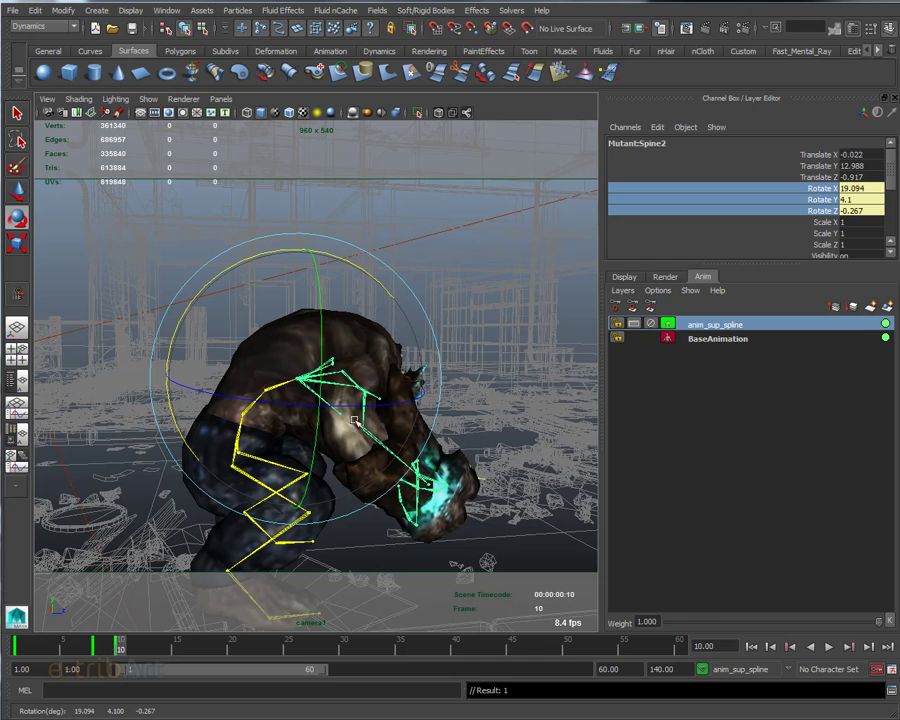
At an earlier frame, ease Spine2's bend back slightly and play back to review
{"action": "mouse_move", "coordinate": [121, 648]}
{"action": "left_mouse_down"}
{"action": "mouse_move", "coordinate": [69, 652]}
{"action": "mouse_move", "coordinate": [101, 660]}
{"action": "left_mouse_up"}
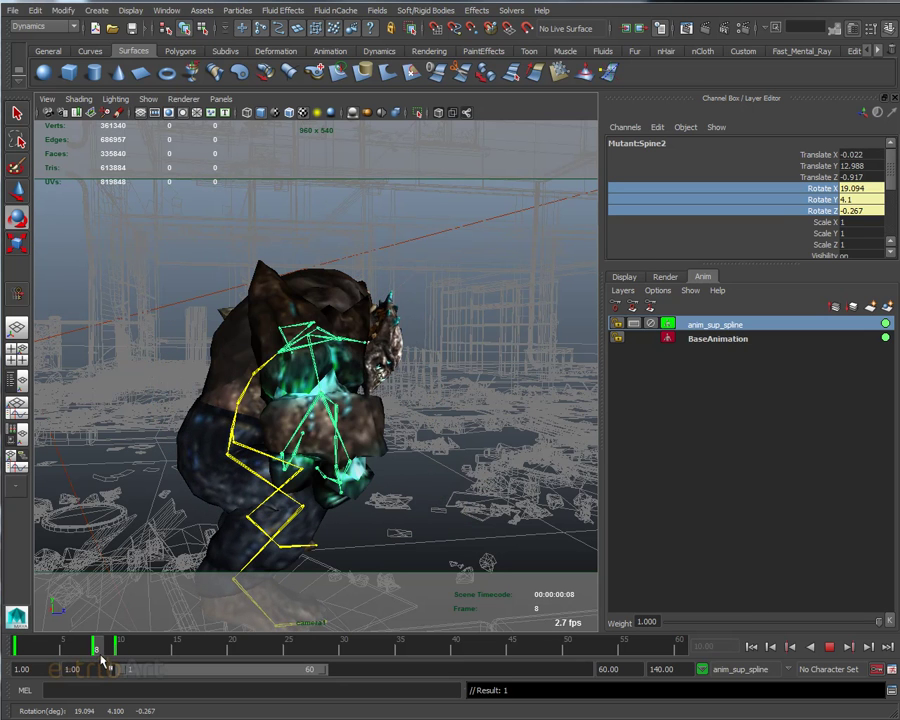
{"action": "key", "text": "e"}
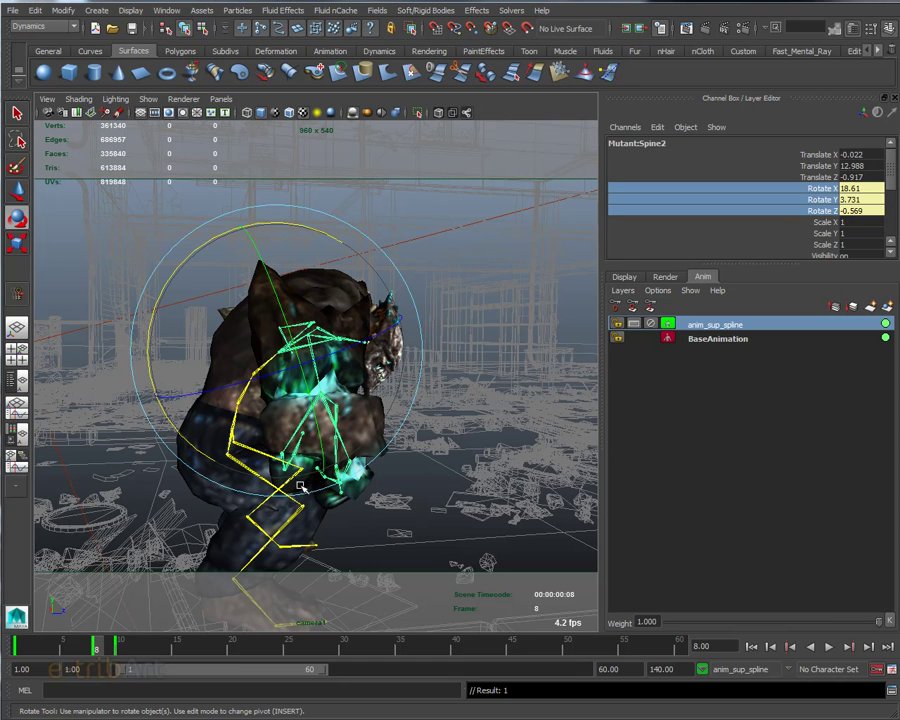
{"action": "mouse_move", "coordinate": [298, 472]}
{"action": "left_mouse_down", "text": "alt"}
{"action": "mouse_move", "coordinate": [200, 429]}
{"action": "mouse_move", "coordinate": [136, 307]}
{"action": "left_mouse_up", "text": "alt"}
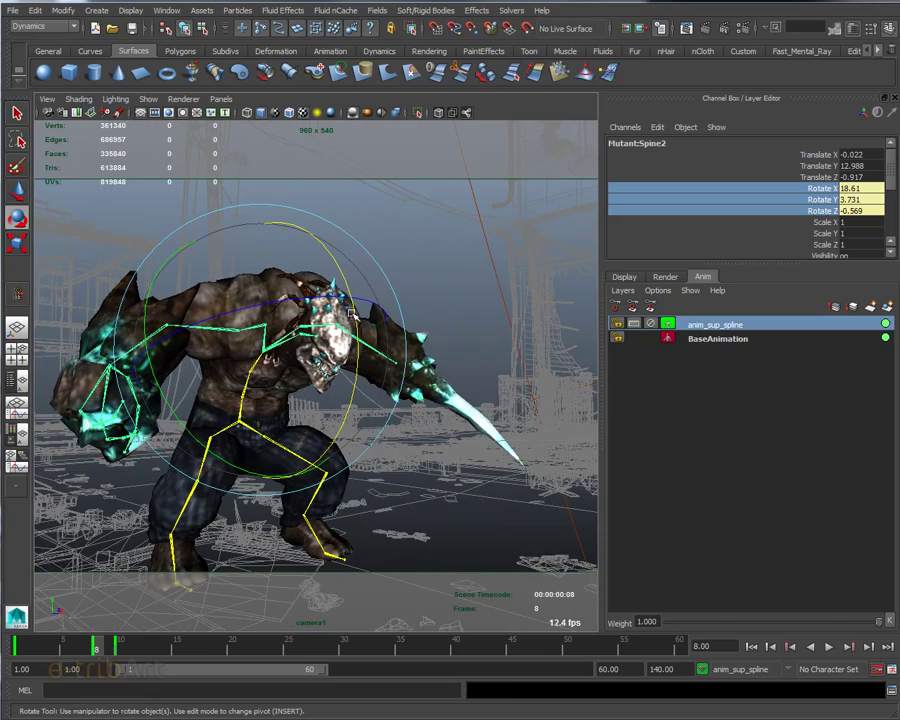
{"action": "left_click_drag", "start_coordinate": [348, 287], "coordinate": [245, 198]}
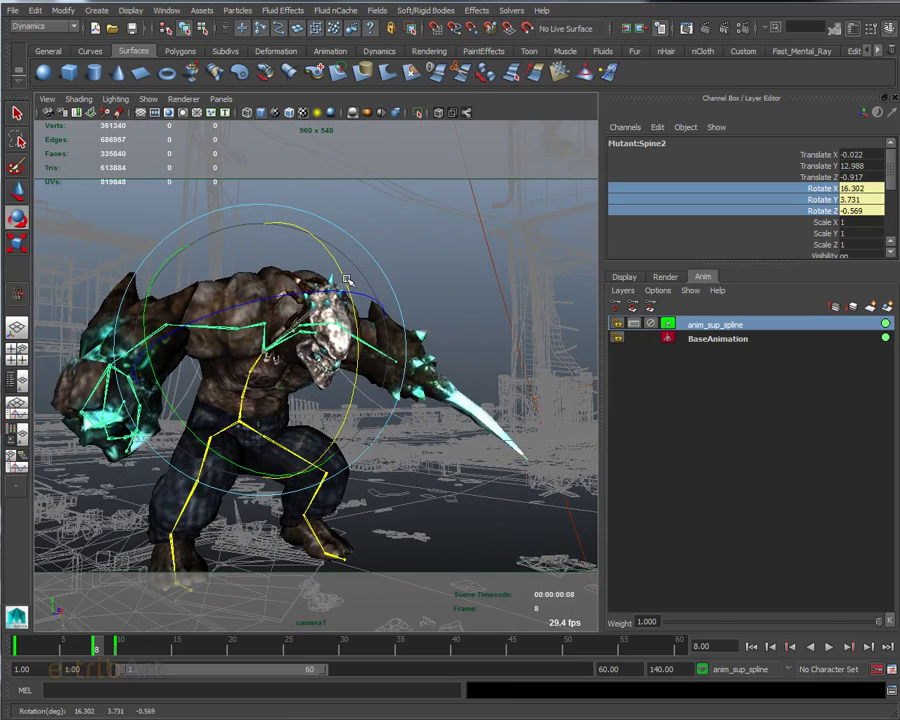
{"action": "key", "text": "alt+v"}
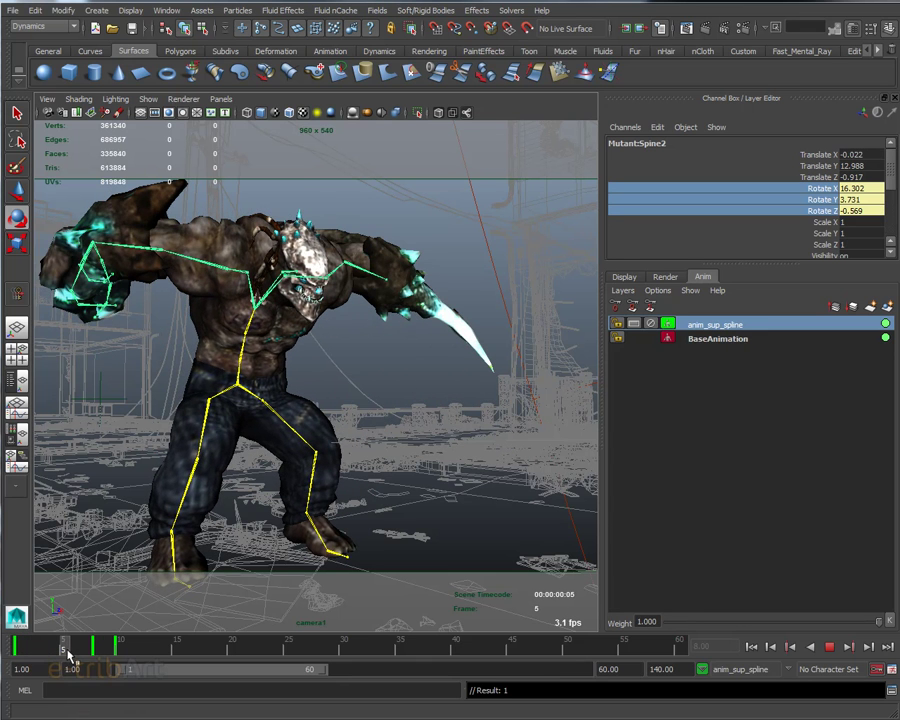
{"action": "key", "text": "alt+v"}
Straighten Spine2 at frame 5, key it, and replay the motion to check
{"action": "mouse_move", "coordinate": [376, 340]}
{"action": "left_mouse_down"}
{"action": "mouse_move", "coordinate": [338, 330]}
{"action": "mouse_move", "coordinate": [240, 447]}
{"action": "left_mouse_up"}
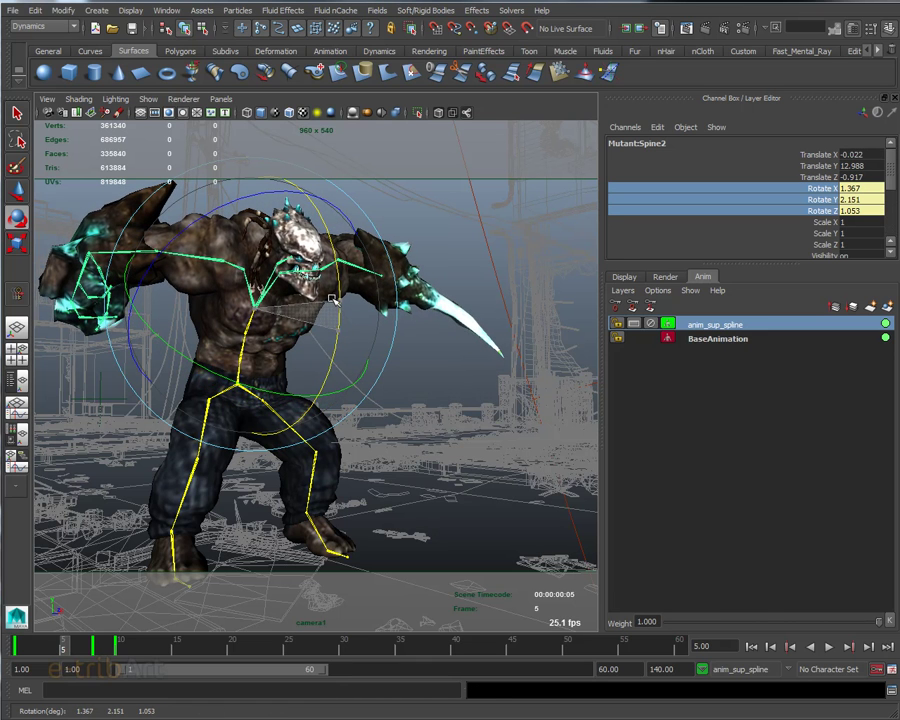
{"action": "key", "text": "s"}
{"action": "key", "text": "alt+v"}
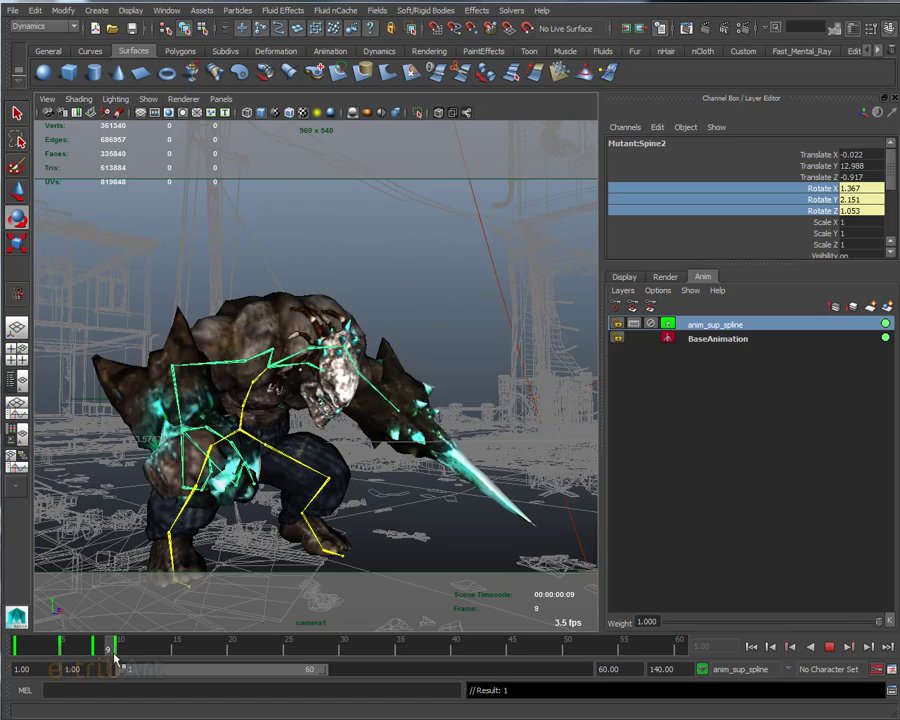
{"action": "mouse_move", "coordinate": [118, 655]}
{"action": "left_mouse_down"}
{"action": "mouse_move", "coordinate": [8, 645]}
{"action": "mouse_move", "coordinate": [120, 650]}
{"action": "left_mouse_up"}
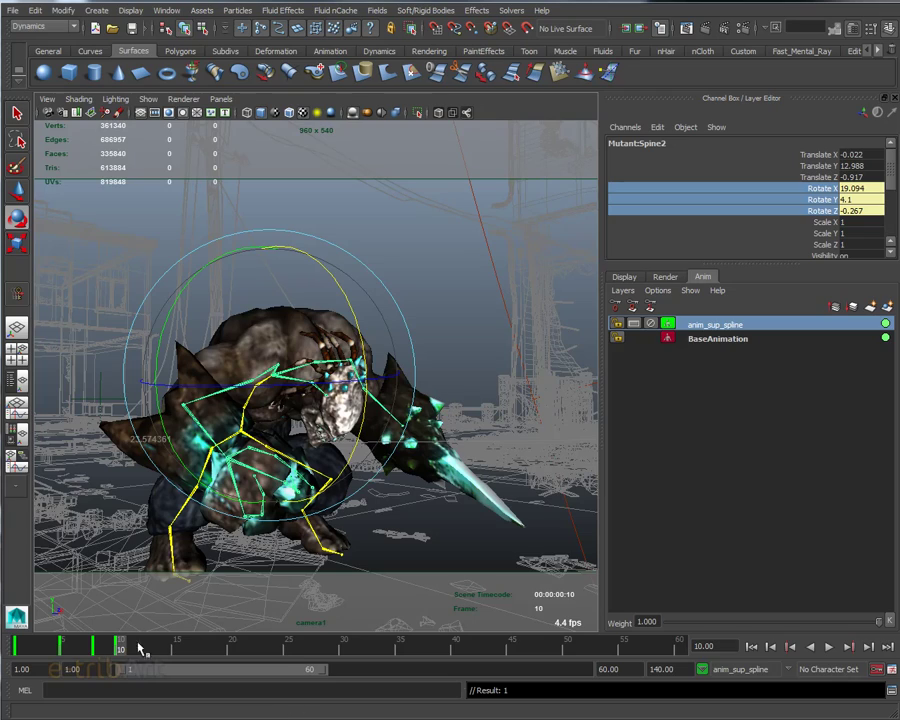
{"action": "mouse_move", "coordinate": [134, 343]}
{"action": "left_mouse_down", "text": "alt"}
{"action": "mouse_move", "coordinate": [213, 493]}
{"action": "mouse_move", "coordinate": [277, 470]}
{"action": "left_mouse_up", "text": "alt"}
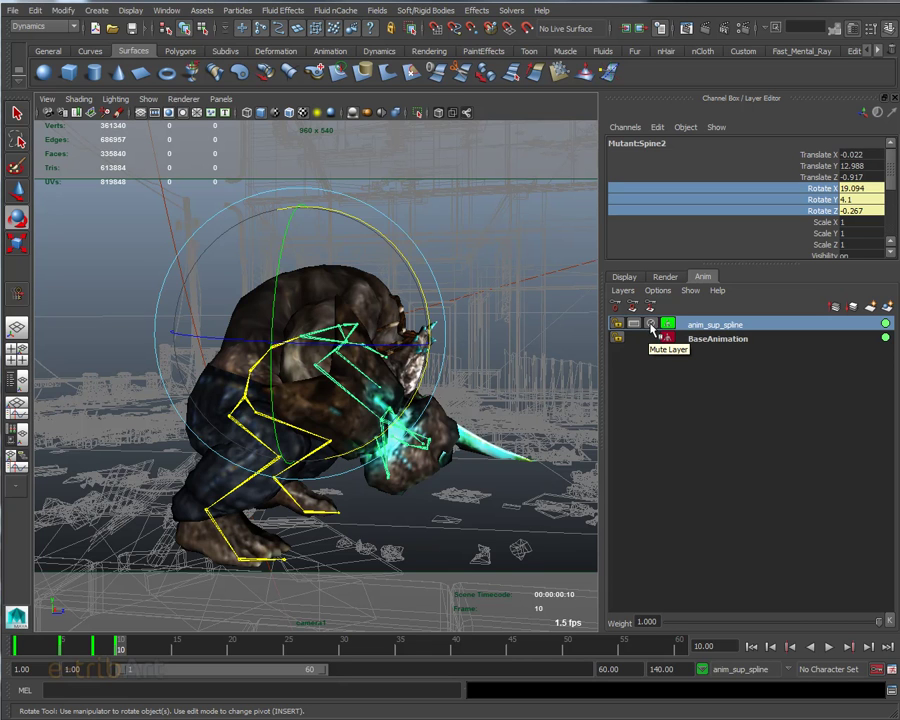
{"action": "left_click", "coordinate": [652, 325]}
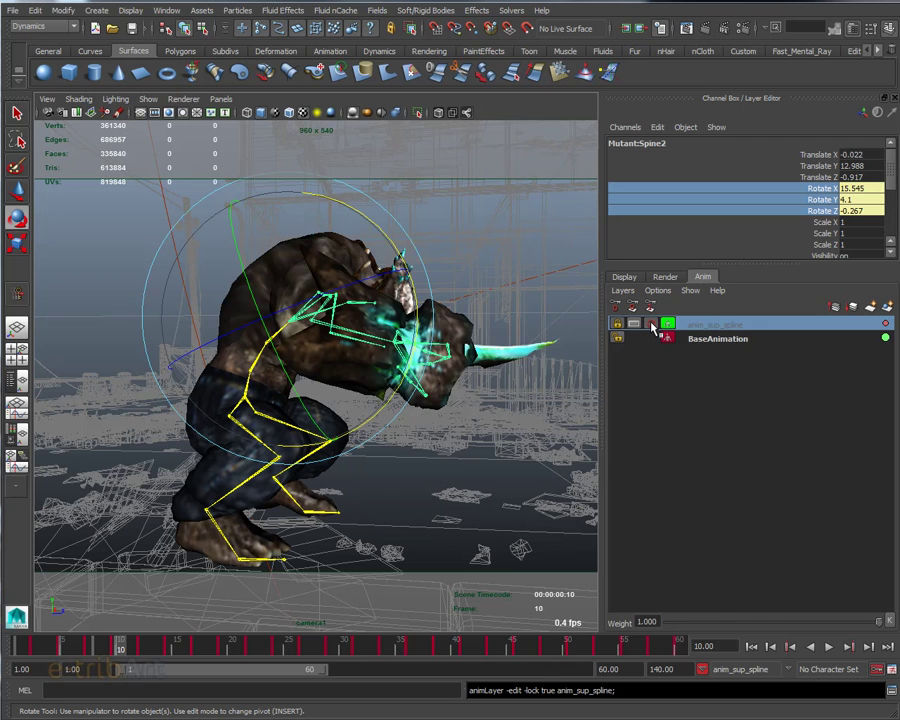
{"action": "left_click", "coordinate": [652, 326]}
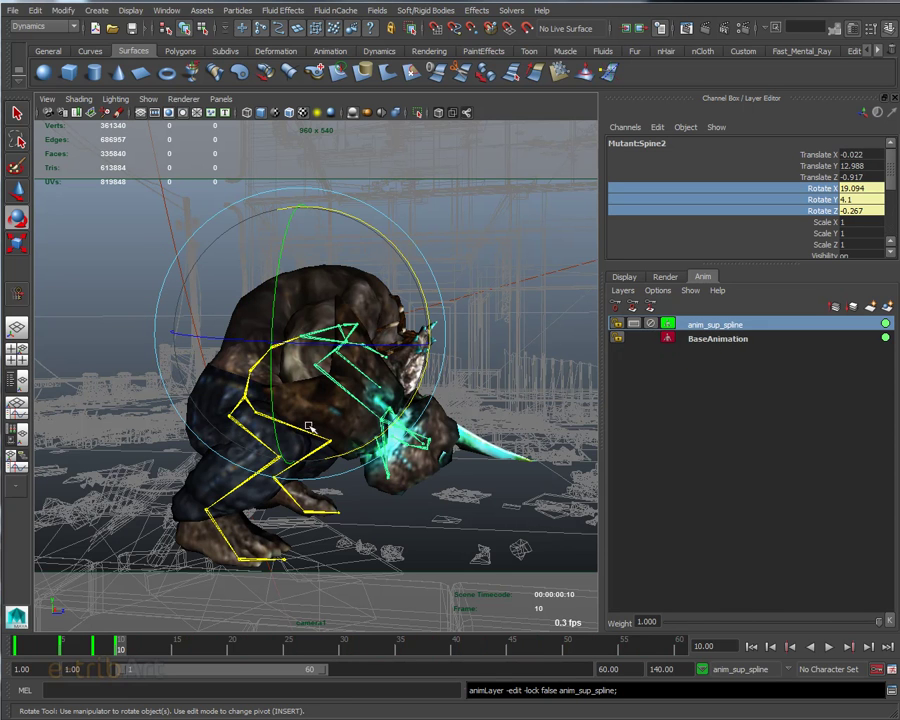
{"action": "left_click", "coordinate": [651, 325]}
{"action": "left_click", "coordinate": [651, 325]}
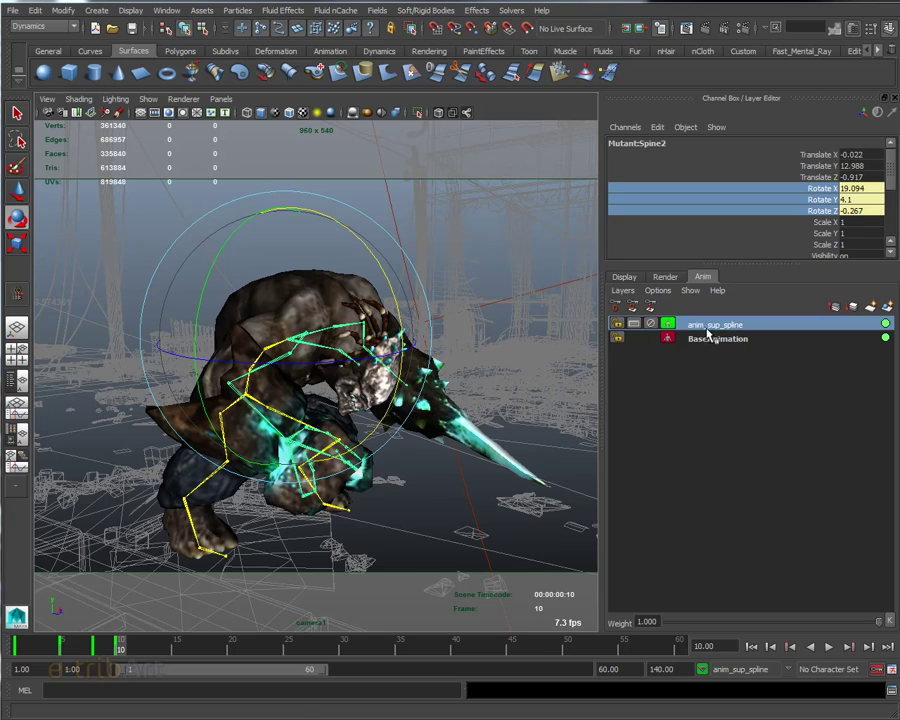
Zoom in close around the mutant's head and select its Neck joint
{"action": "mouse_move", "coordinate": [254, 289]}
{"action": "left_mouse_down", "text": "alt"}
{"action": "mouse_move", "coordinate": [325, 404]}
{"action": "mouse_move", "coordinate": [365, 424]}
{"action": "mouse_move", "coordinate": [352, 410]}
{"action": "left_mouse_up", "text": "alt"}
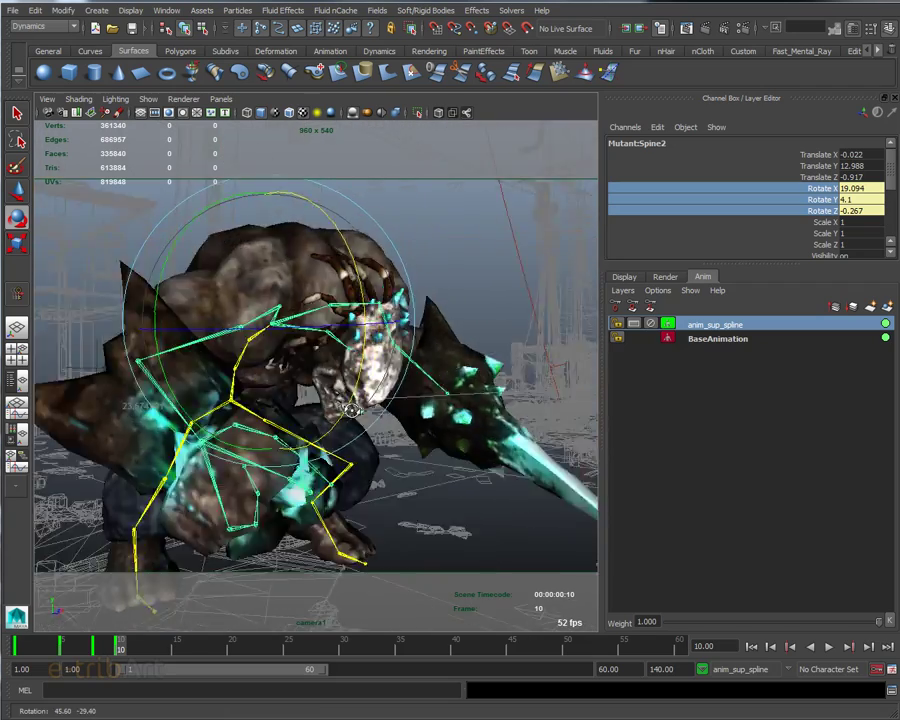
{"action": "scroll", "coordinate": [352, 410], "scroll_direction": "up", "scroll_amount": 1}
{"action": "scroll", "coordinate": [398, 410], "scroll_direction": "up", "scroll_amount": 5}
{"action": "scroll", "coordinate": [378, 426], "scroll_direction": "up", "scroll_amount": 3}
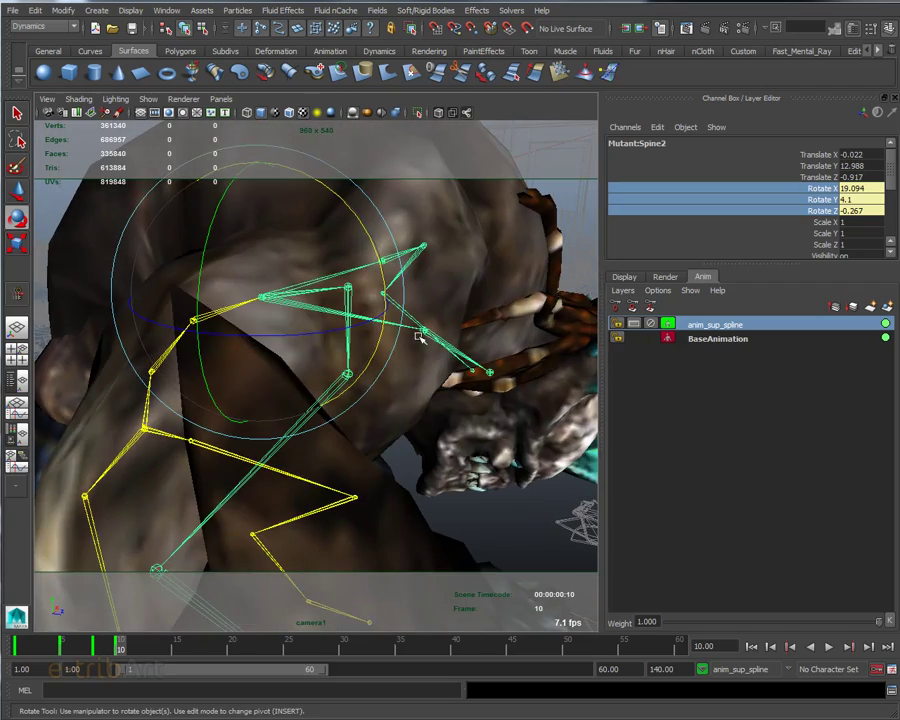
{"action": "mouse_move", "coordinate": [420, 338]}
{"action": "left_mouse_down", "text": "alt"}
{"action": "mouse_move", "coordinate": [447, 413]}
{"action": "mouse_move", "coordinate": [380, 350]}
{"action": "left_mouse_up", "text": "alt"}
{"action": "left_click", "coordinate": [384, 346]}
{"action": "mouse_move", "coordinate": [395, 415]}
{"action": "left_mouse_down", "text": "alt"}
{"action": "mouse_move", "coordinate": [412, 402]}
{"action": "mouse_move", "coordinate": [454, 426]}
{"action": "mouse_move", "coordinate": [348, 366]}
{"action": "left_mouse_up", "text": "alt"}
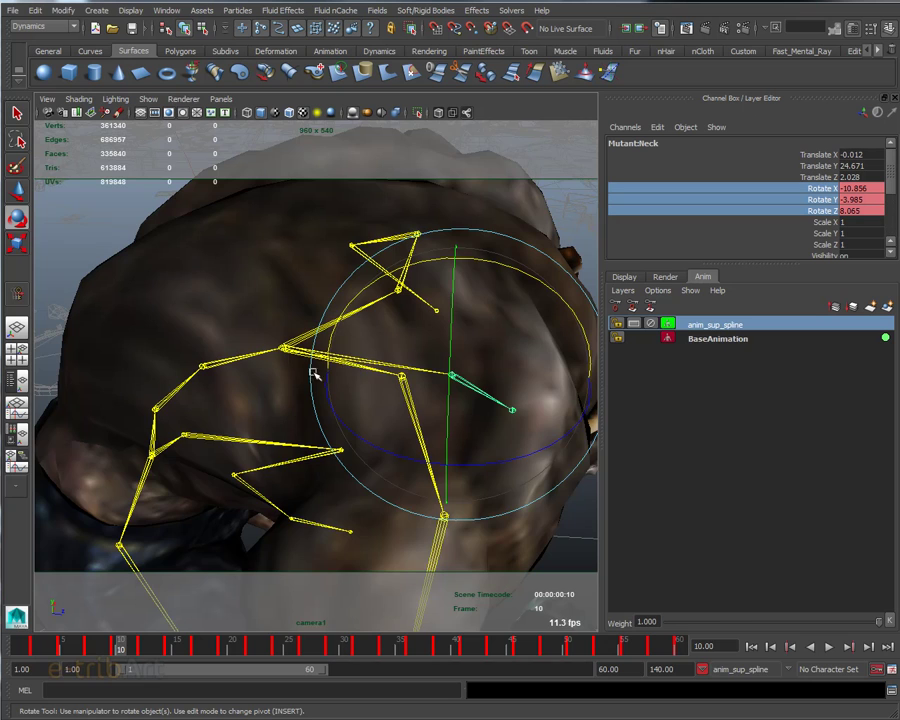
{"action": "left_click_drag", "start_coordinate": [400, 410], "coordinate": [346, 394], "text": "alt"}
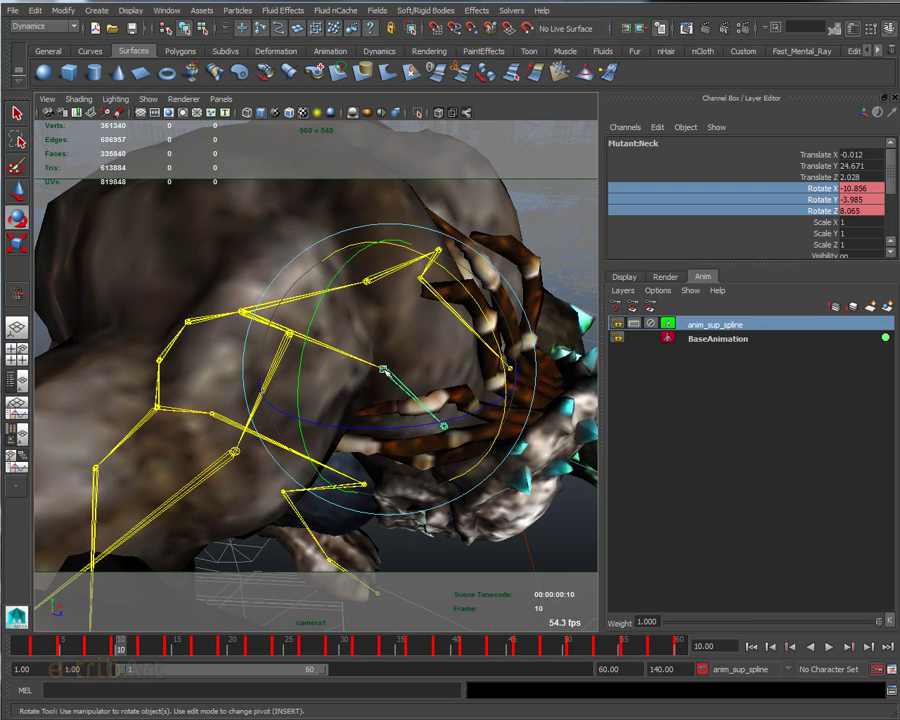
{"action": "mouse_move", "coordinate": [384, 372]}
{"action": "left_mouse_down", "text": "alt"}
{"action": "mouse_move", "coordinate": [376, 348]}
{"action": "mouse_move", "coordinate": [478, 371]}
{"action": "left_mouse_up", "text": "alt"}
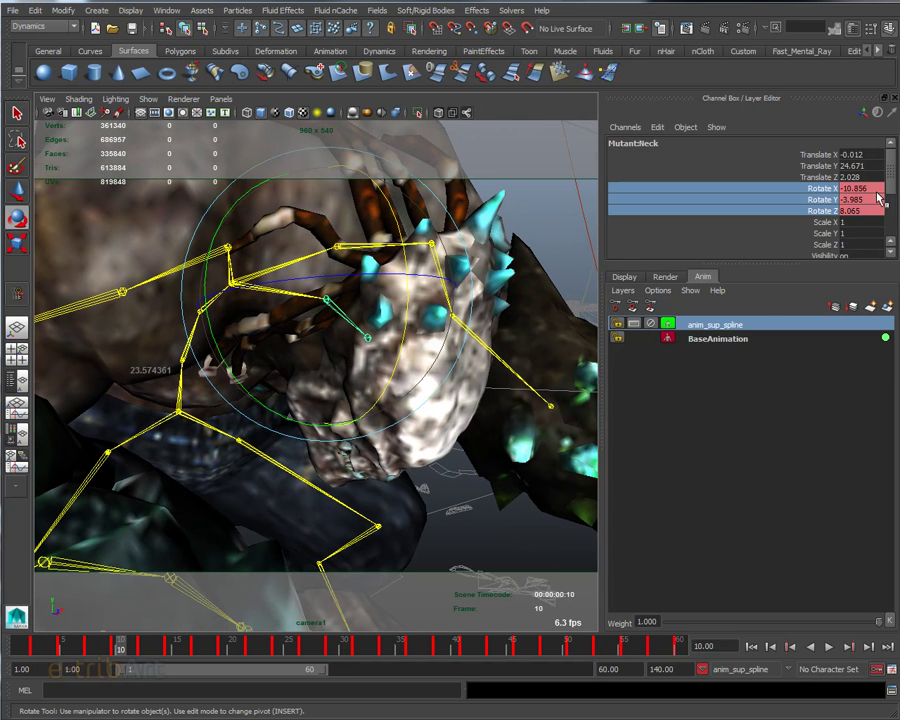
Create an empty animation layer and rename it anim_sup_cou
{"action": "left_click", "coordinate": [624, 291]}
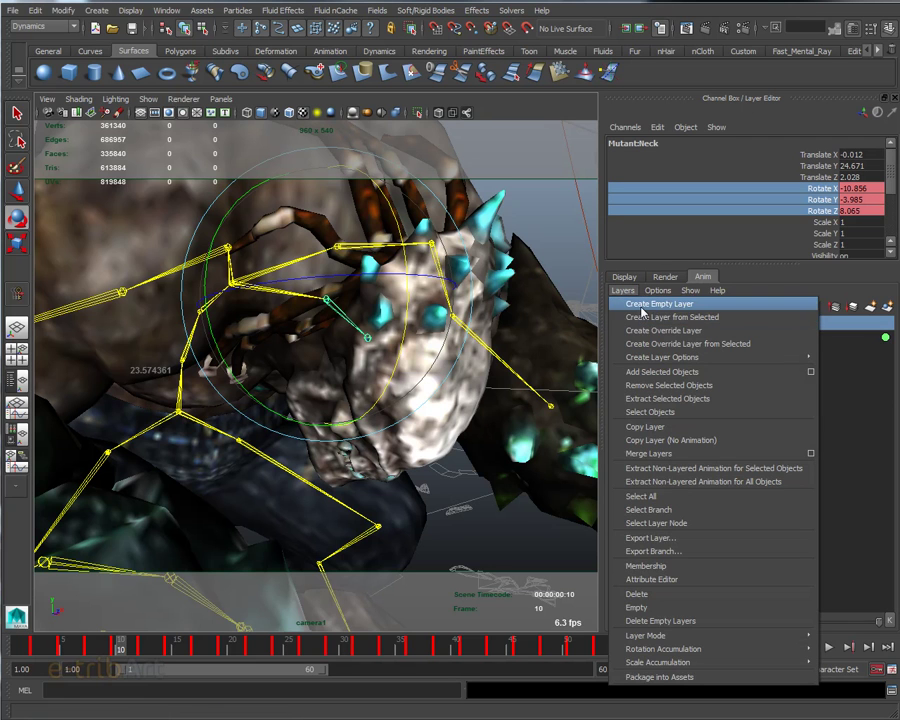
{"action": "left_click", "coordinate": [650, 303]}
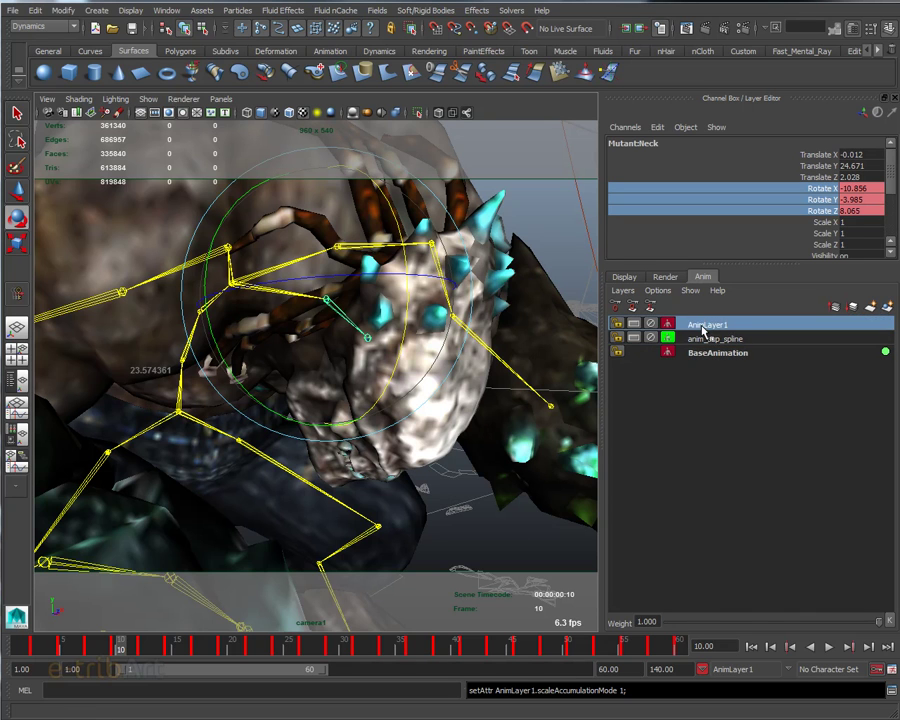
{"action": "double_click", "coordinate": [705, 326]}
{"action": "type", "text": "anim_sup_cou"}
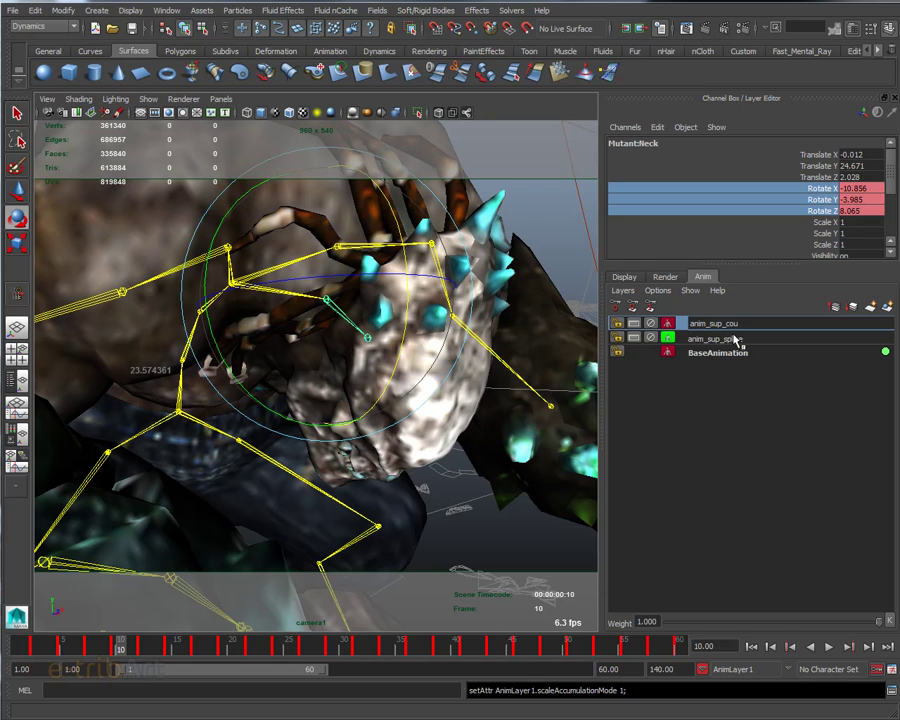
{"action": "key", "text": "Return"}
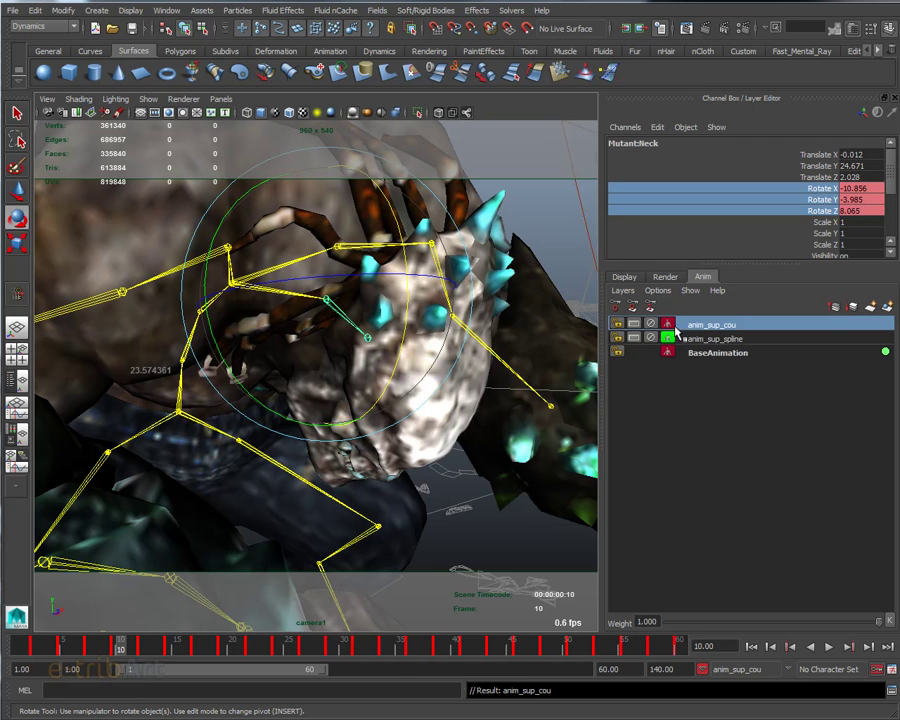
Give the anim_sup_cou layer a light blue colour
{"action": "left_click", "coordinate": [669, 324]}
{"action": "mouse_move", "coordinate": [607, 268]}
{"action": "left_mouse_down"}
{"action": "mouse_move", "coordinate": [562, 267]}
{"action": "mouse_move", "coordinate": [649, 263]}
{"action": "mouse_move", "coordinate": [675, 274]}
{"action": "left_mouse_up"}
{"action": "left_click", "coordinate": [727, 312]}
Add Mutant:Neck's rotate channels to anim_sup_cou and open the current-layer list
{"action": "right_click", "coordinate": [697, 330]}
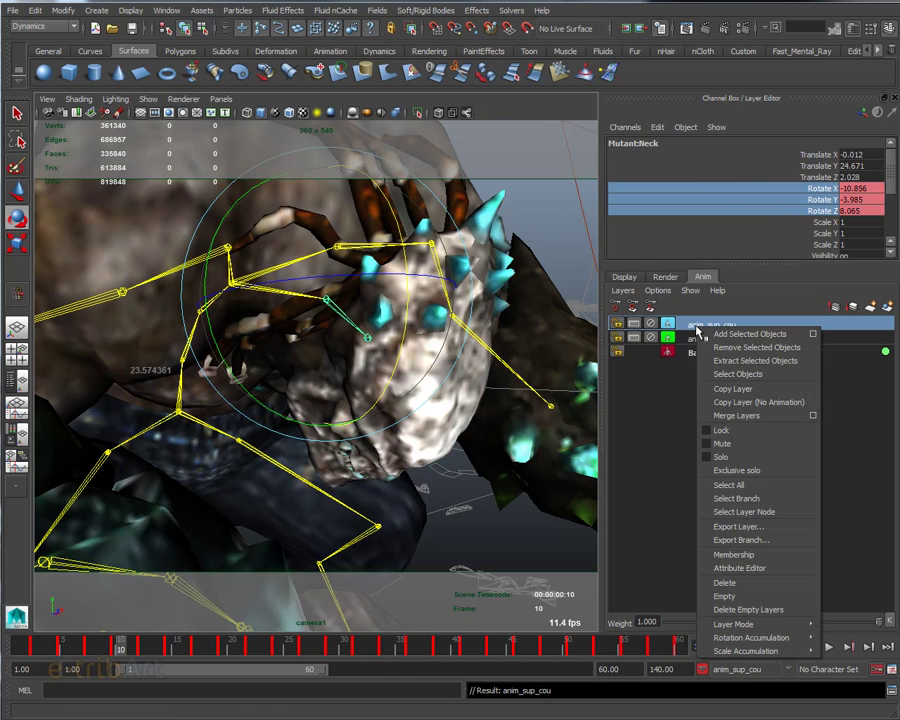
{"action": "left_click", "coordinate": [812, 335]}
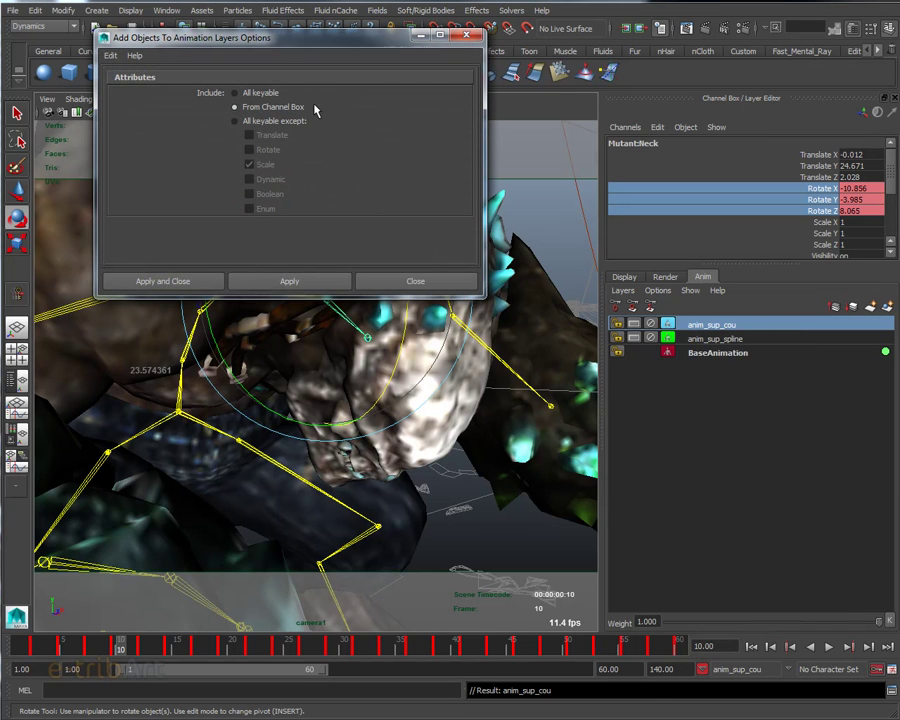
{"action": "left_click", "coordinate": [271, 284]}
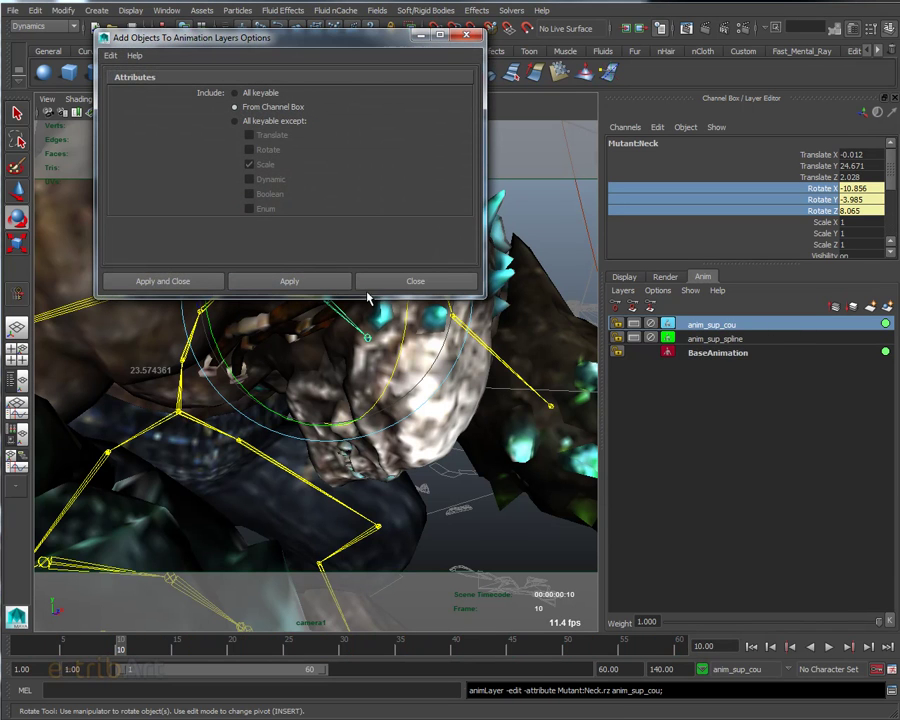
{"action": "left_click", "coordinate": [397, 287]}
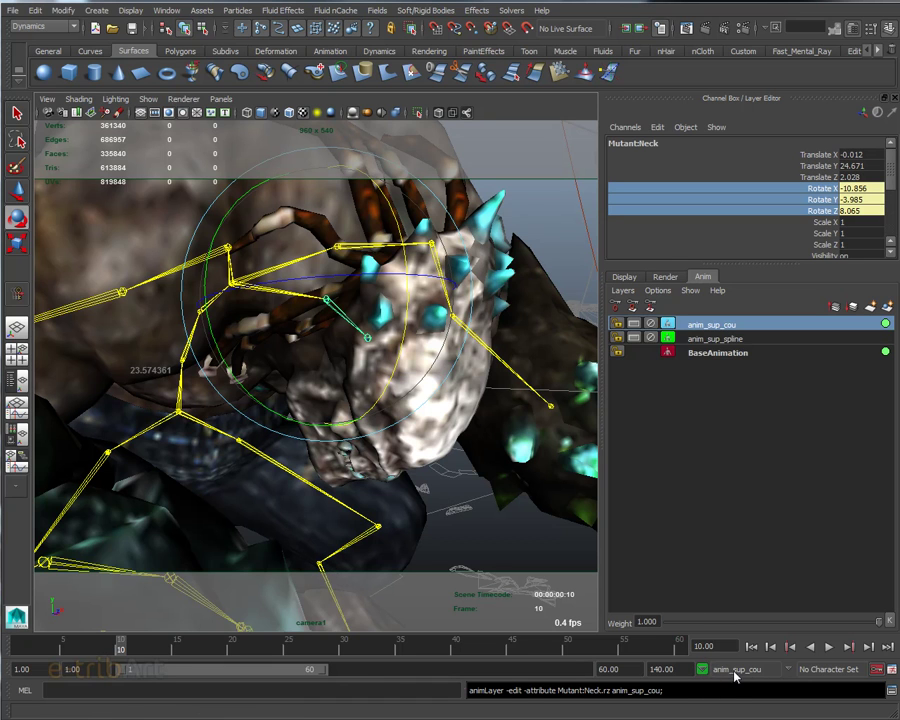
{"action": "left_click", "coordinate": [702, 669]}
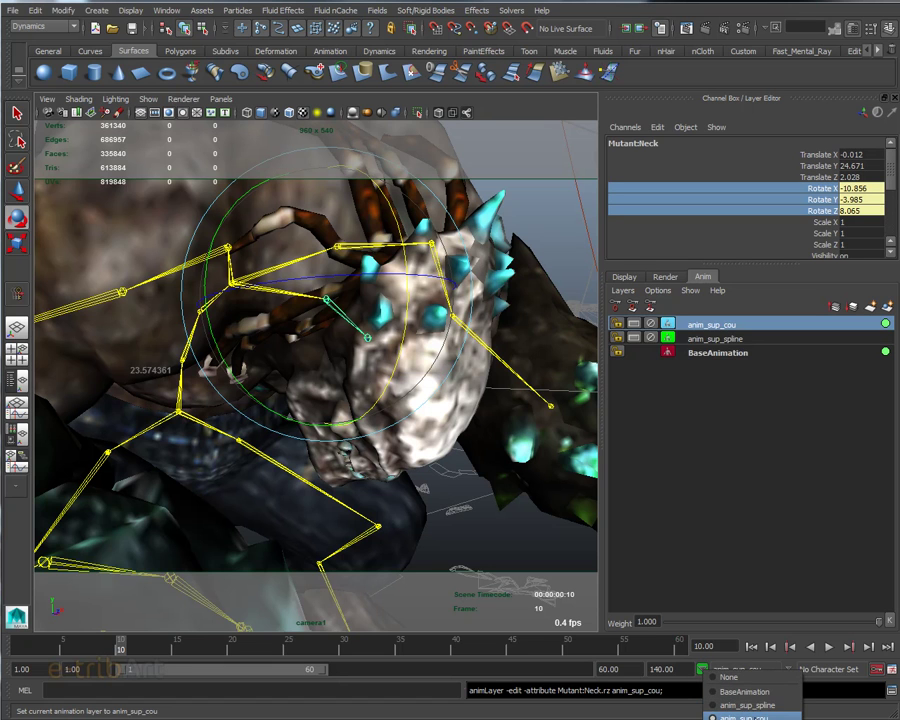
Make anim_sup_cou the current layer, return to frame 1 and frame the head
{"action": "left_click", "coordinate": [745, 716]}
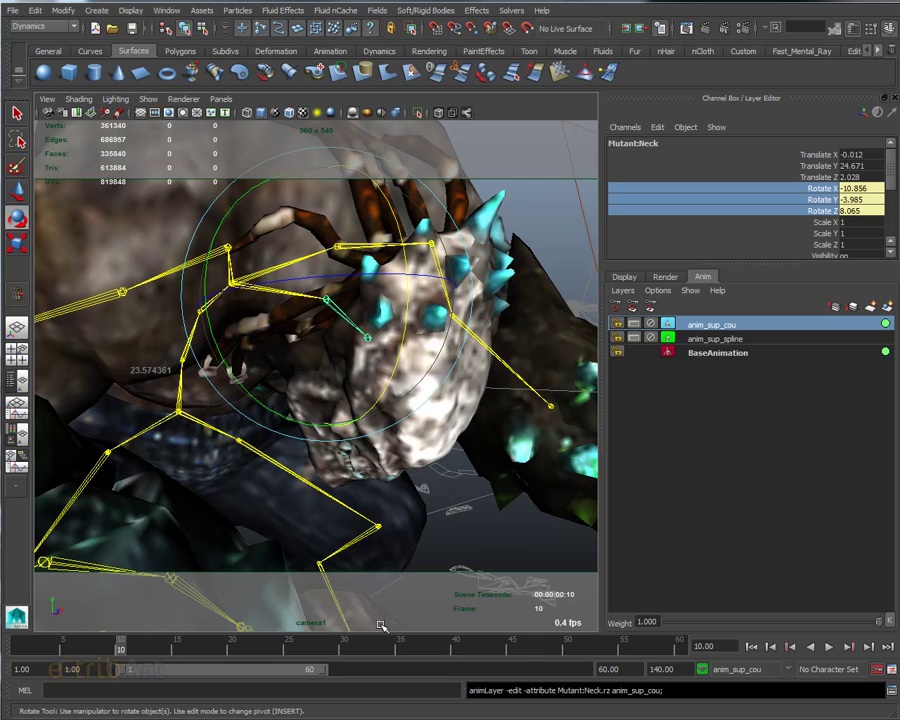
{"action": "left_click_drag", "start_coordinate": [120, 650], "coordinate": [18, 648]}
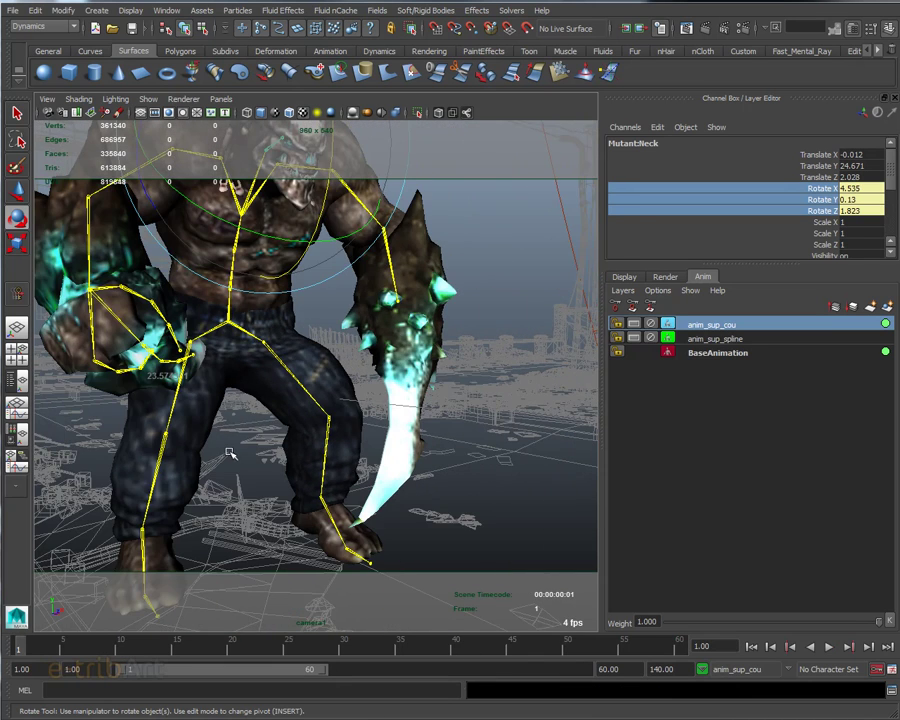
{"action": "left_click_drag", "start_coordinate": [222, 432], "coordinate": [286, 445], "text": "alt"}
{"action": "middle_click_drag", "start_coordinate": [286, 445], "coordinate": [300, 425], "text": "alt"}
{"action": "scroll", "coordinate": [300, 425], "scroll_direction": "up", "scroll_amount": 2}
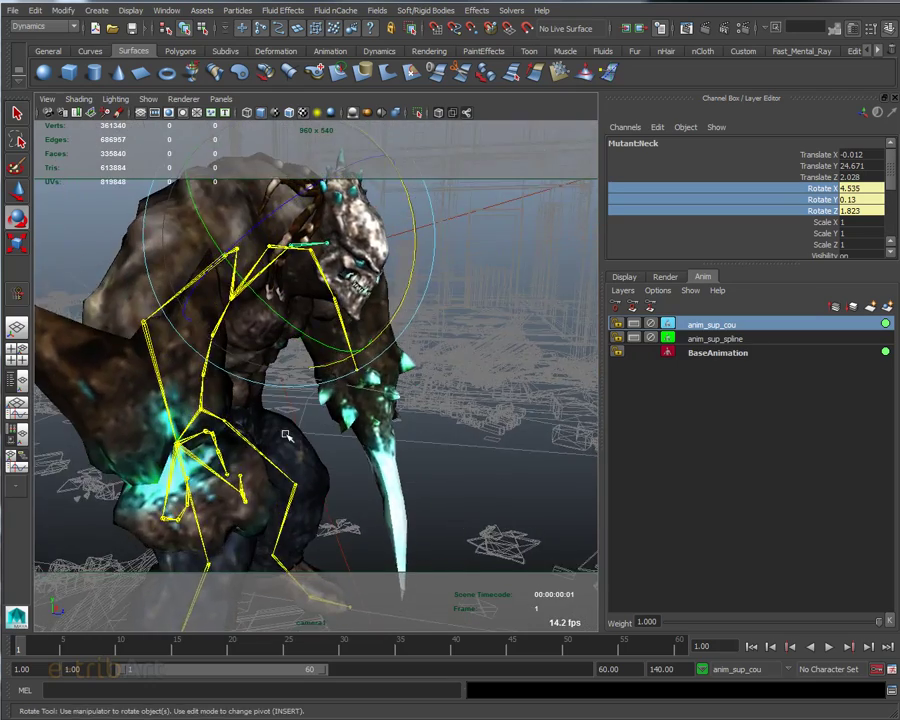
{"action": "scroll", "coordinate": [346, 458], "scroll_direction": "up", "scroll_amount": 2}
{"action": "middle_click_drag", "start_coordinate": [346, 458], "coordinate": [420, 430], "text": "alt"}
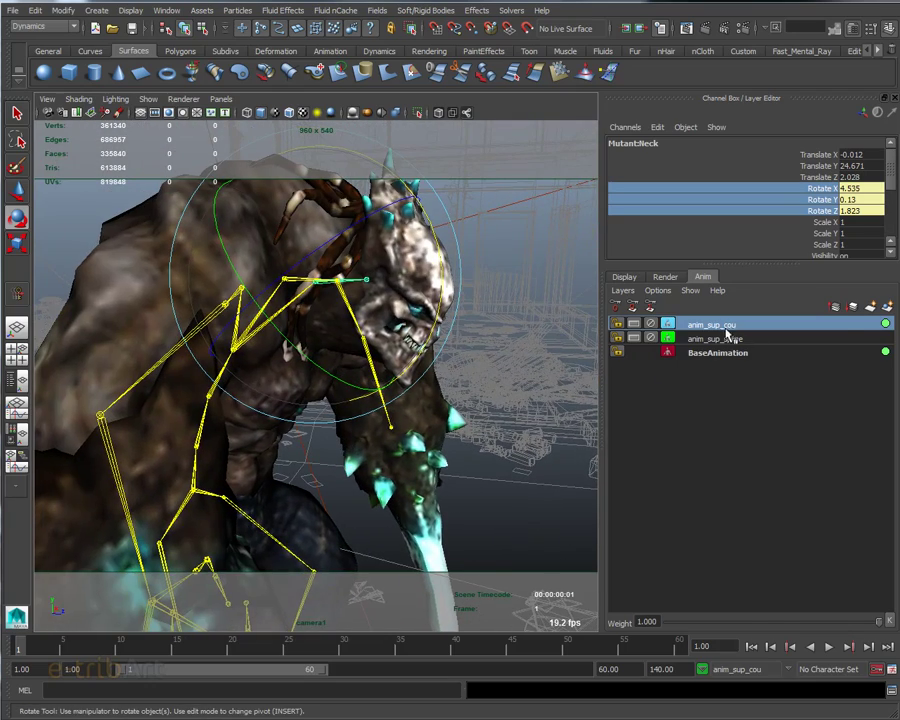
Key the Neck's Rotate channels at frame 1 with Key Selected
{"action": "right_click", "coordinate": [724, 327]}
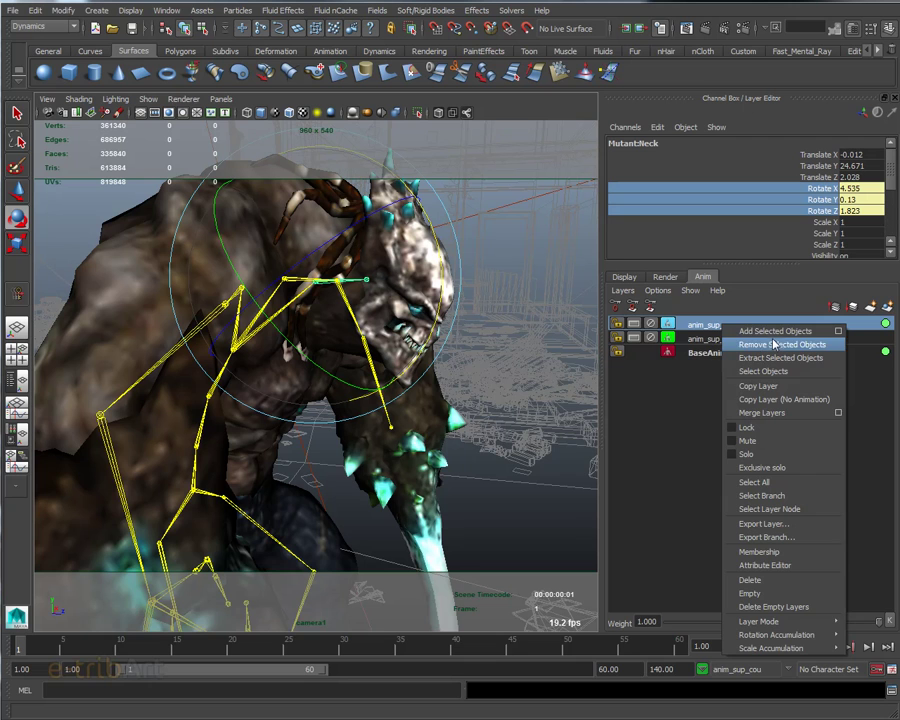
{"action": "right_click", "coordinate": [816, 193]}
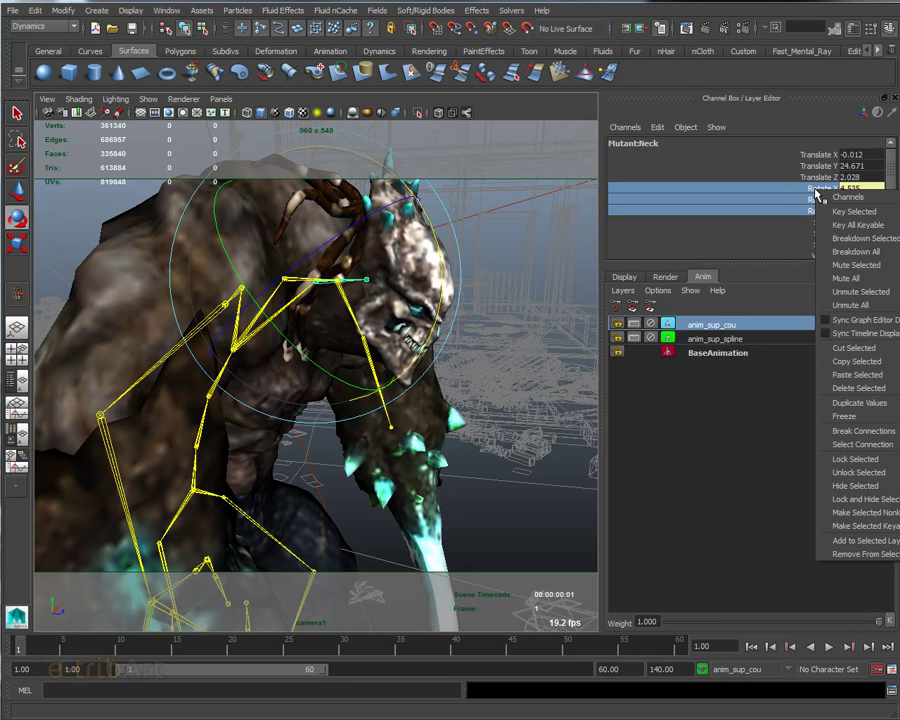
{"action": "left_click", "coordinate": [843, 212]}
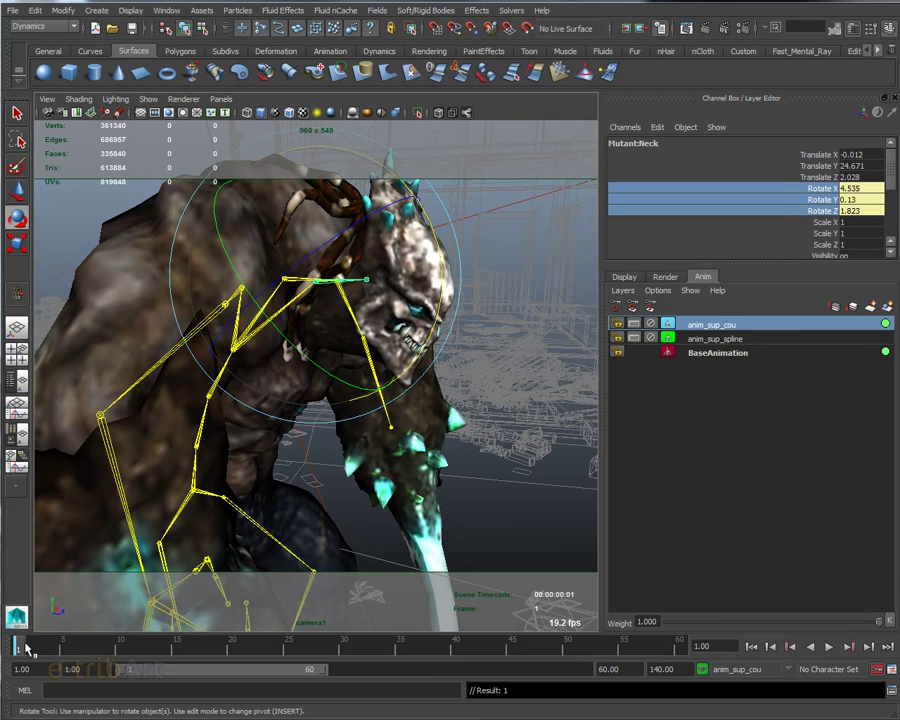
Key the Neck's rotate channels at frame 8
{"action": "left_click", "coordinate": [48, 647]}
{"action": "left_click_drag", "start_coordinate": [48, 647], "coordinate": [96, 651]}
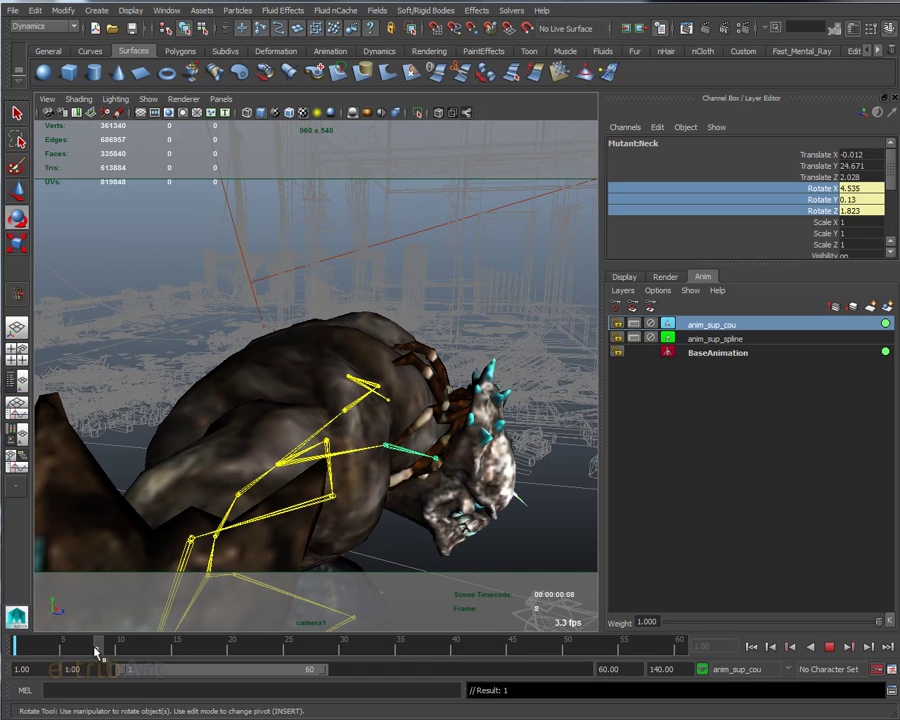
{"action": "right_click", "coordinate": [831, 202]}
{"action": "left_click", "coordinate": [838, 233]}
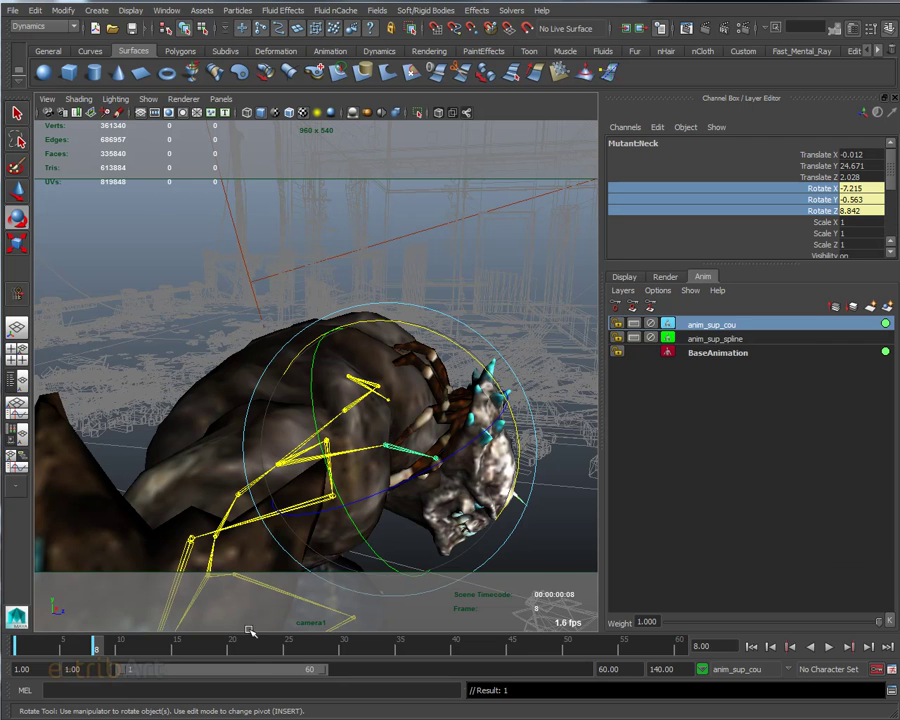
At frame 10, turn the head down to about -50° X and key it
{"action": "left_click_drag", "start_coordinate": [96, 645], "coordinate": [120, 645]}
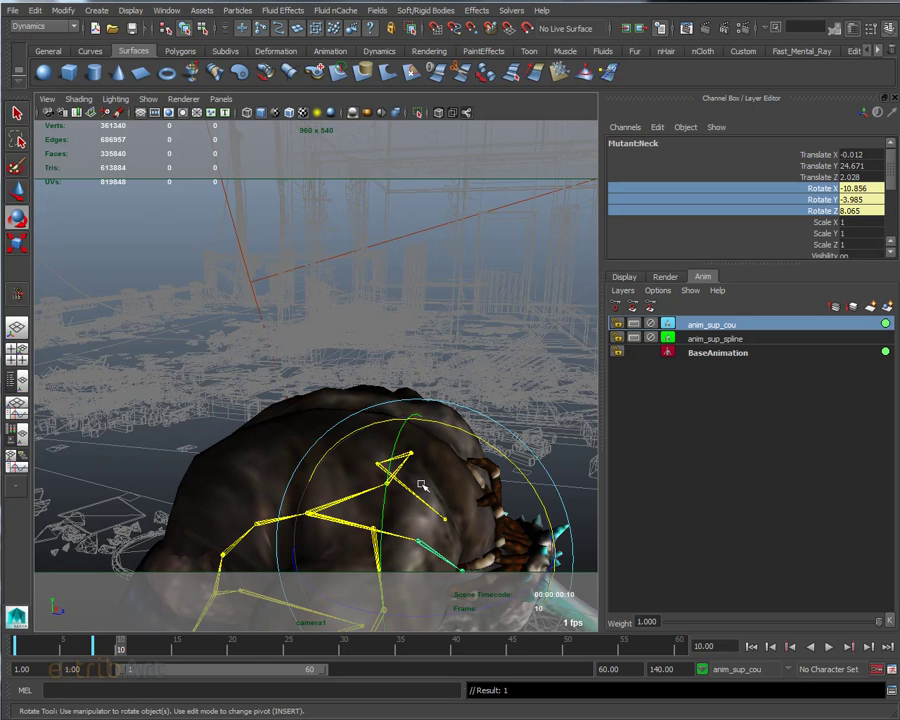
{"action": "left_click_drag", "start_coordinate": [421, 485], "coordinate": [313, 384], "text": "alt"}
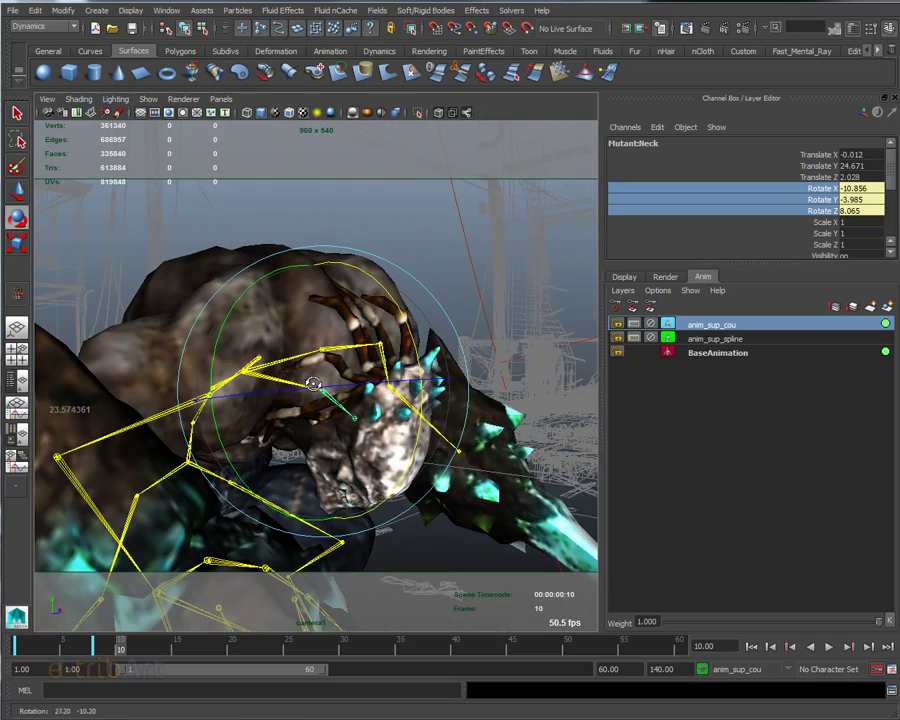
{"action": "mouse_move", "coordinate": [298, 245]}
{"action": "left_mouse_down"}
{"action": "mouse_move", "coordinate": [401, 297]}
{"action": "mouse_move", "coordinate": [260, 300]}
{"action": "left_mouse_up"}
{"action": "left_click_drag", "start_coordinate": [272, 220], "coordinate": [289, 450], "text": "alt"}
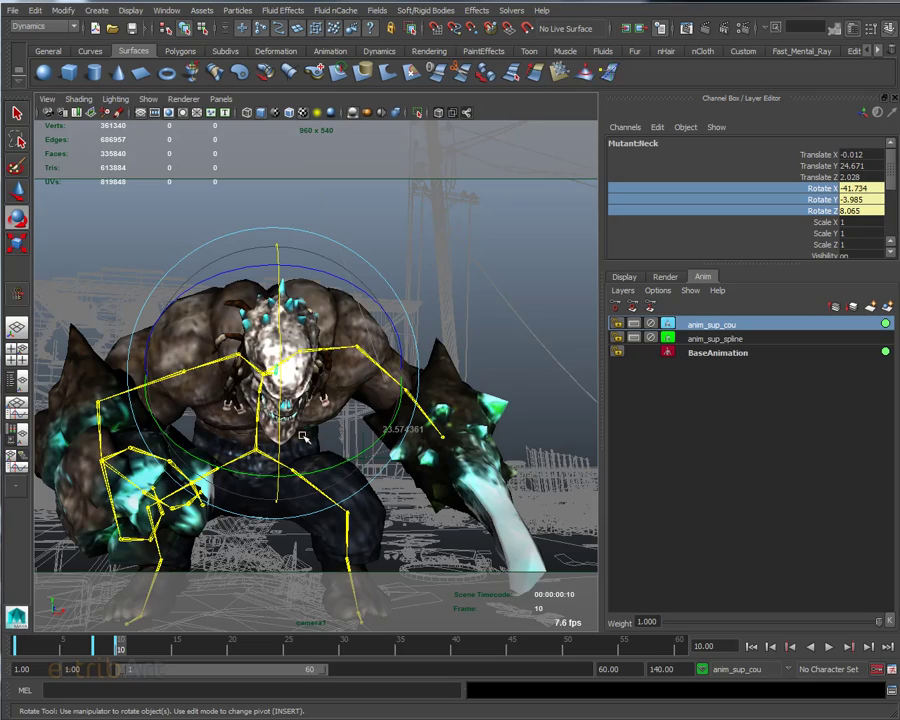
{"action": "mouse_move", "coordinate": [303, 437]}
{"action": "left_mouse_down", "text": "alt"}
{"action": "mouse_move", "coordinate": [280, 448]}
{"action": "mouse_move", "coordinate": [288, 451]}
{"action": "mouse_move", "coordinate": [300, 430]}
{"action": "left_mouse_up", "text": "alt"}
{"action": "mouse_move", "coordinate": [315, 342]}
{"action": "left_mouse_down"}
{"action": "mouse_move", "coordinate": [318, 360]}
{"action": "mouse_move", "coordinate": [285, 412]}
{"action": "left_mouse_up"}
{"action": "right_click_drag", "start_coordinate": [285, 412], "coordinate": [339, 466], "text": "alt"}
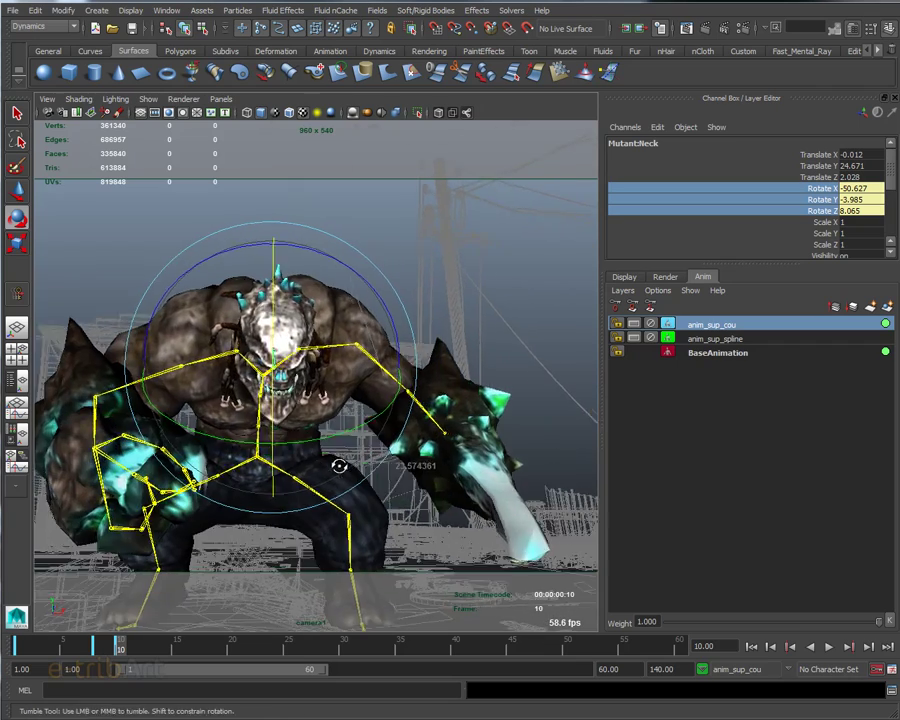
{"action": "left_click_drag", "start_coordinate": [339, 466], "coordinate": [300, 400], "text": "alt"}
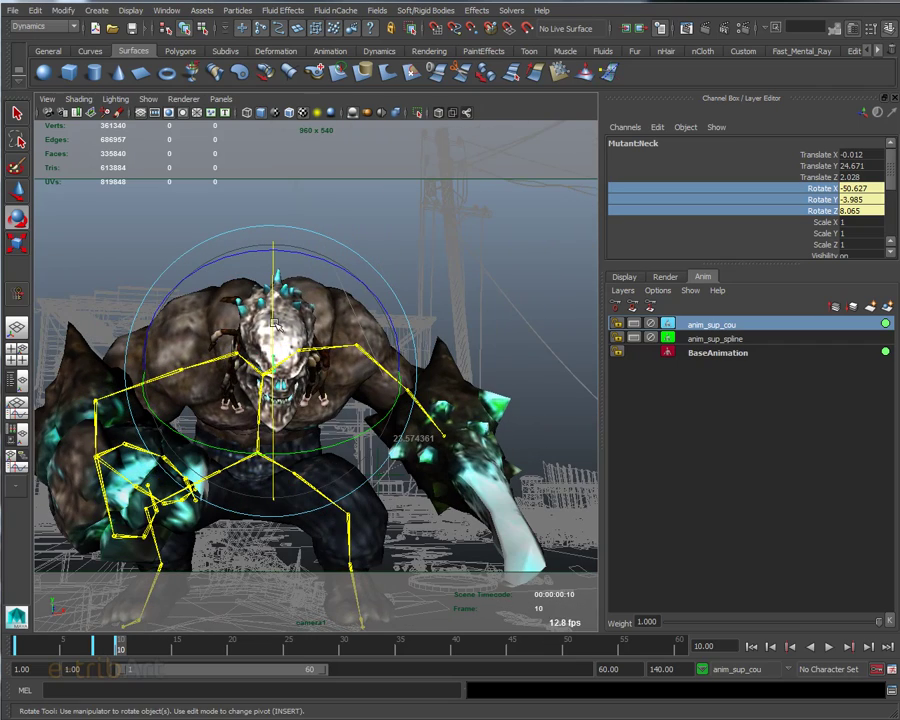
{"action": "mouse_move", "coordinate": [270, 325]}
{"action": "left_mouse_down"}
{"action": "mouse_move", "coordinate": [287, 405]}
{"action": "mouse_move", "coordinate": [281, 397]}
{"action": "left_mouse_up"}
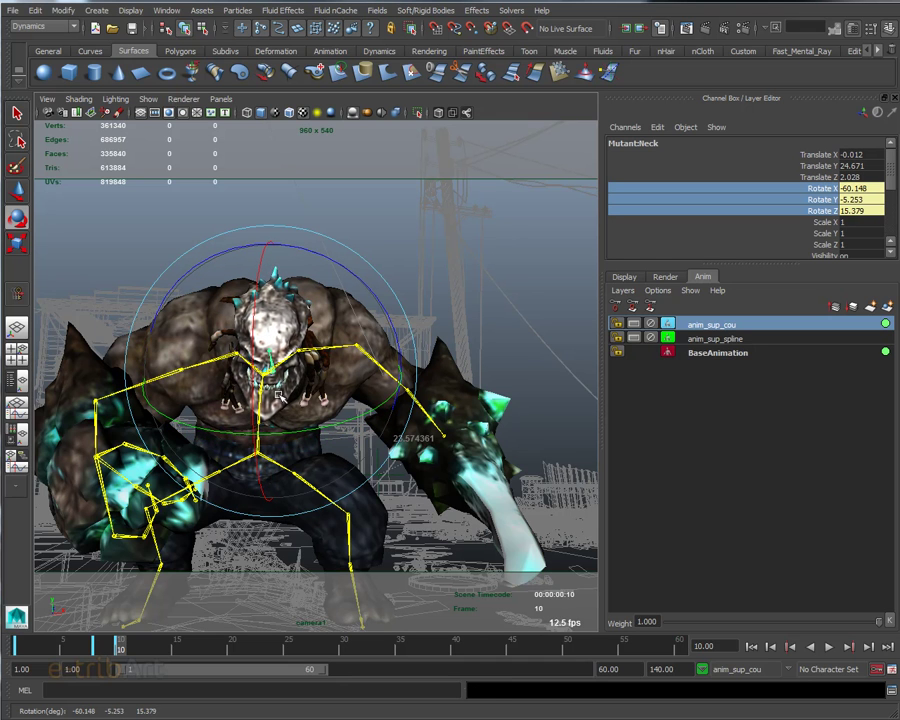
{"action": "key", "text": "shift+e"}
Adjust the neck's tilt slightly at frame 8 and re-key it
{"action": "left_click", "coordinate": [94, 646]}
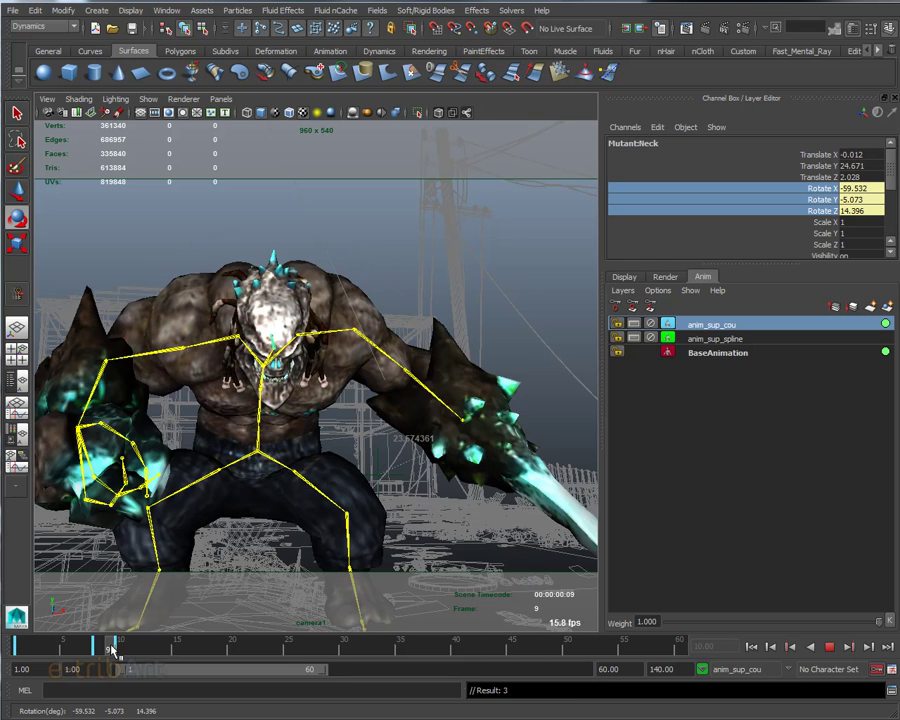
{"action": "left_click_drag", "start_coordinate": [94, 646], "coordinate": [96, 646]}
{"action": "key", "text": "e"}
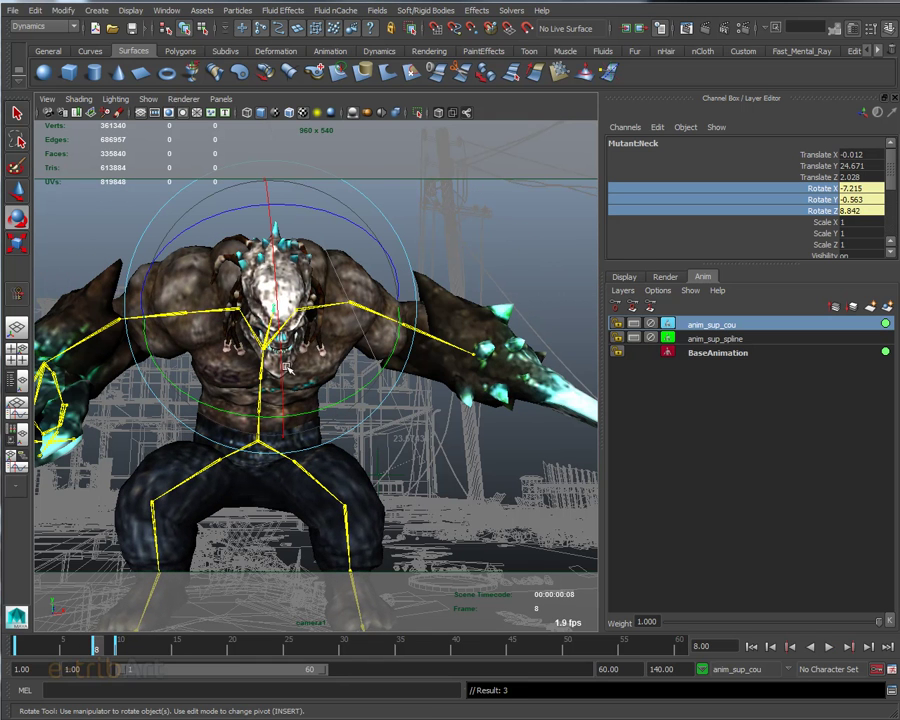
{"action": "left_click_drag", "start_coordinate": [298, 368], "coordinate": [303, 358]}
{"action": "key", "text": "shift+e"}
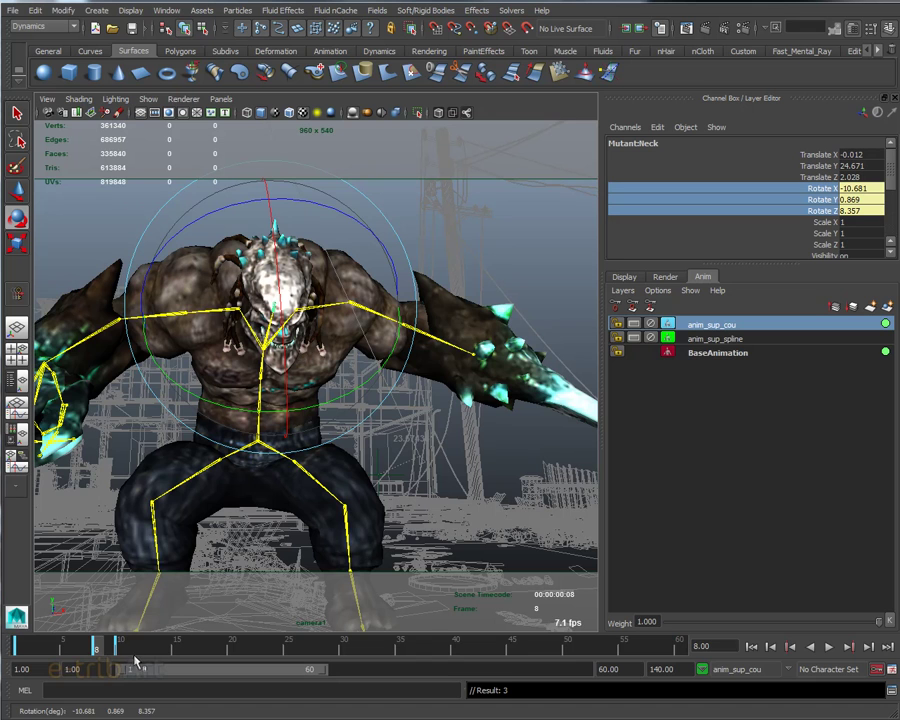
Turn the head to about -60° X at frame 10 and key the rotation
{"action": "left_click_drag", "start_coordinate": [108, 646], "coordinate": [118, 655]}
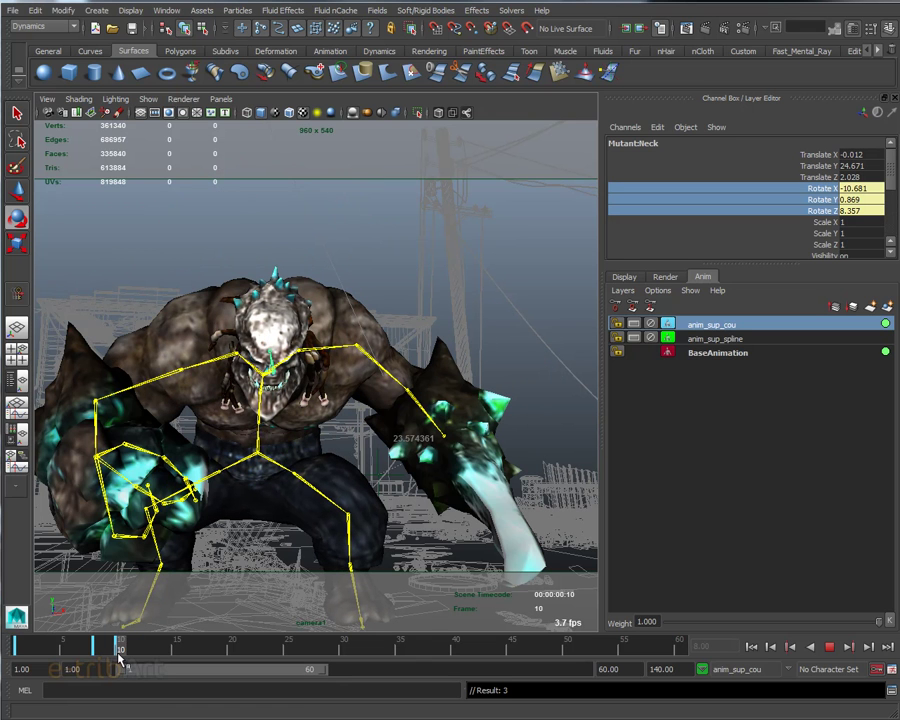
{"action": "key", "text": "e"}
{"action": "mouse_move", "coordinate": [300, 425]}
{"action": "left_mouse_down"}
{"action": "mouse_move", "coordinate": [316, 410]}
{"action": "mouse_move", "coordinate": [251, 530]}
{"action": "left_mouse_up"}
{"action": "key", "text": "shift+e"}
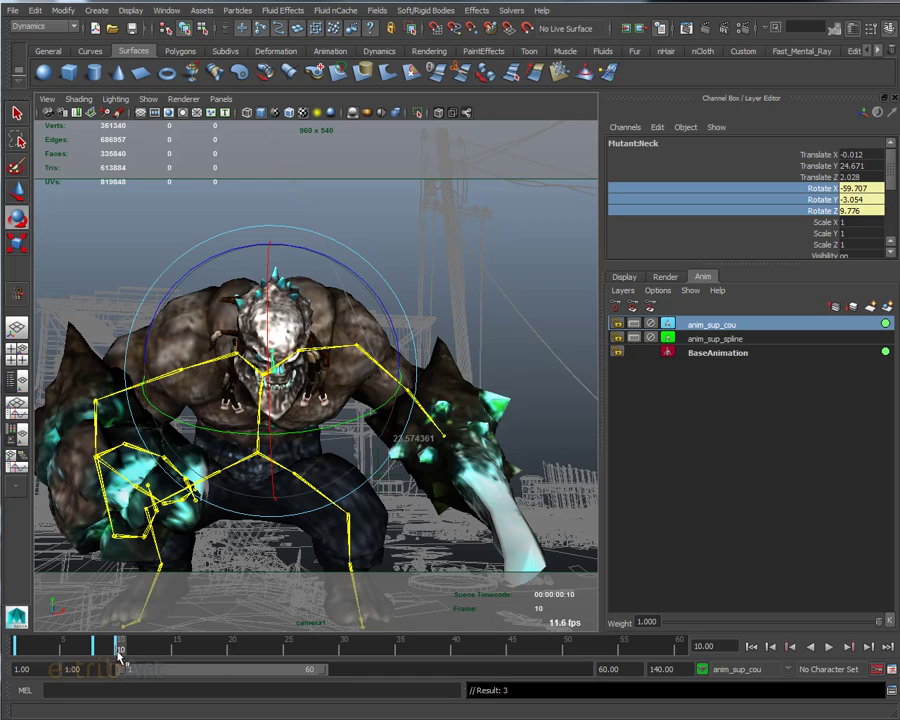
{"action": "left_click_drag", "start_coordinate": [388, 441], "coordinate": [420, 470], "text": "alt"}
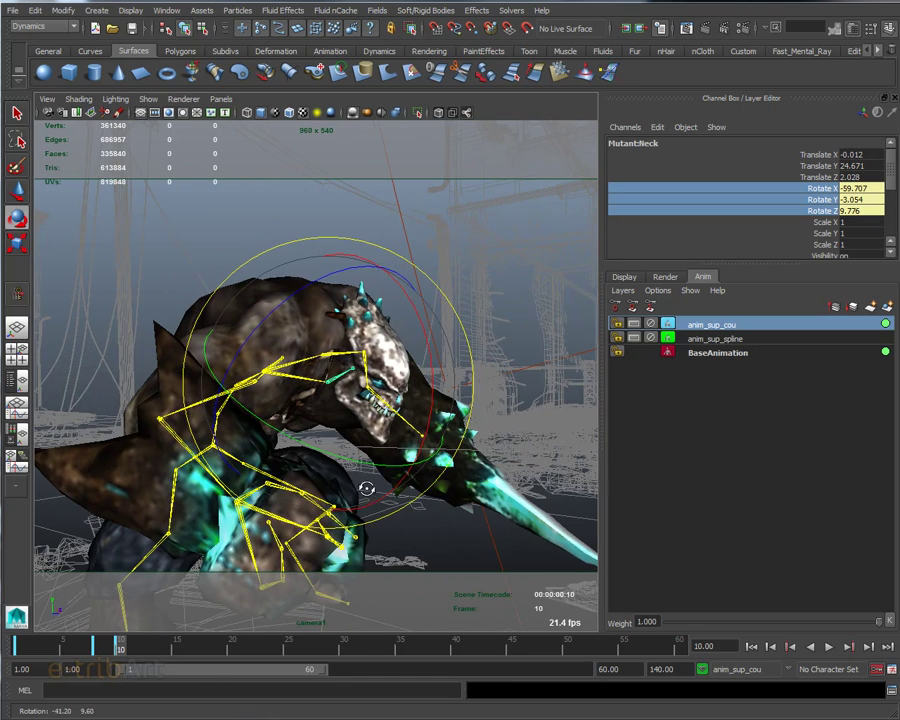
Lock the anim_sup_cou layer in the Layer Editor
{"action": "left_click", "coordinate": [653, 325]}
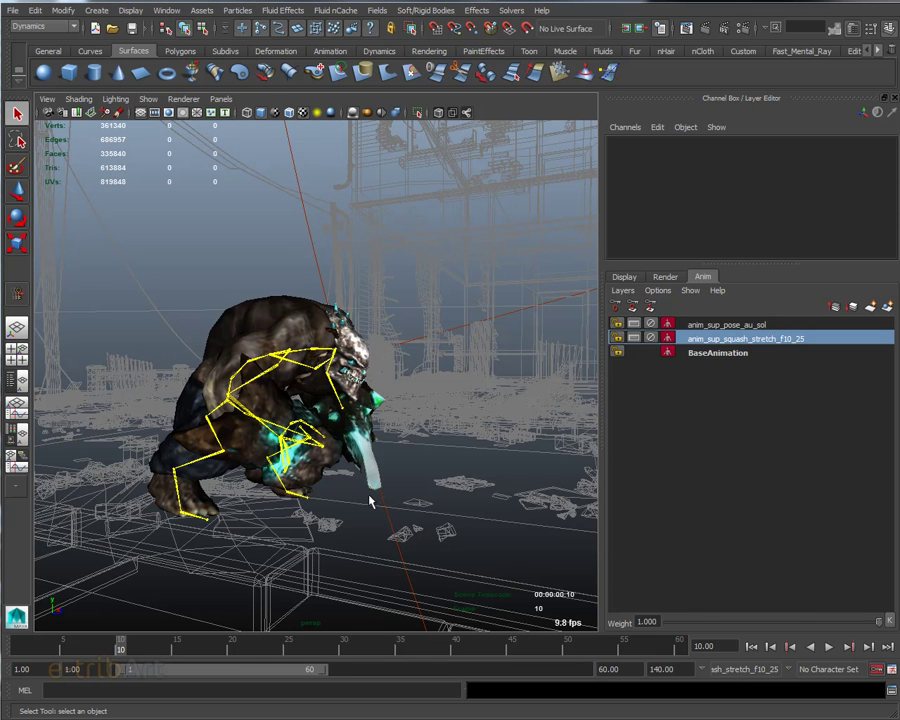
{"action": "scroll", "coordinate": [365, 497], "scroll_direction": "down", "scroll_amount": 3}
{"action": "left_click_drag", "start_coordinate": [373, 512], "coordinate": [333, 507], "text": "alt"}
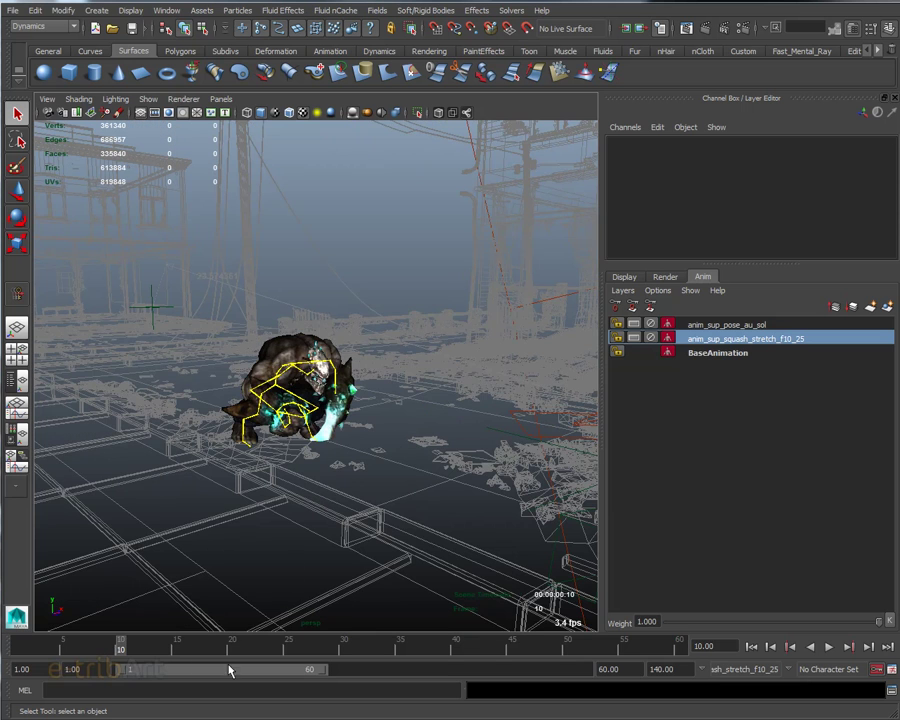
{"action": "left_click_drag", "start_coordinate": [124, 651], "coordinate": [490, 688]}
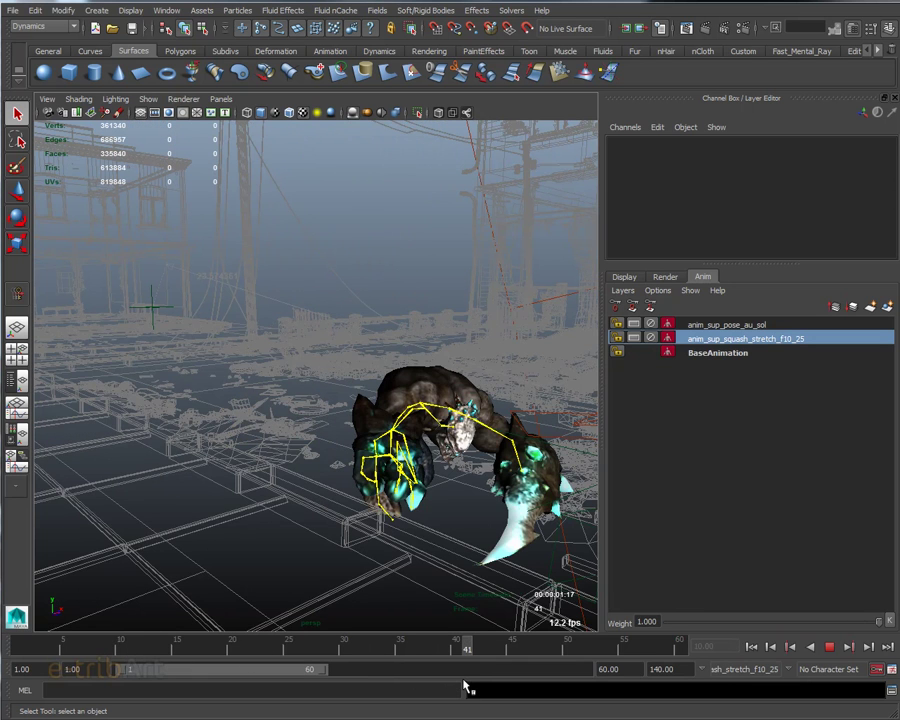
{"action": "mouse_move", "coordinate": [346, 485]}
{"action": "left_mouse_down", "text": "alt"}
{"action": "mouse_move", "coordinate": [368, 452]}
{"action": "mouse_move", "coordinate": [438, 474]}
{"action": "left_mouse_up", "text": "alt"}
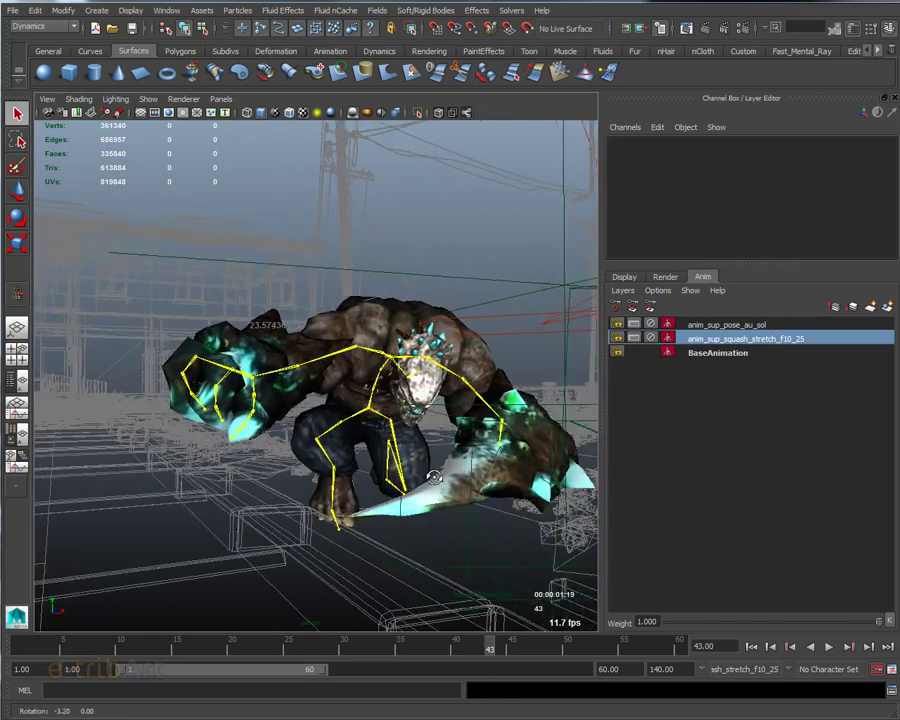
{"action": "middle_click_drag", "start_coordinate": [438, 474], "coordinate": [348, 463], "text": "alt"}
{"action": "left_click_drag", "start_coordinate": [348, 463], "coordinate": [357, 466], "text": "alt"}
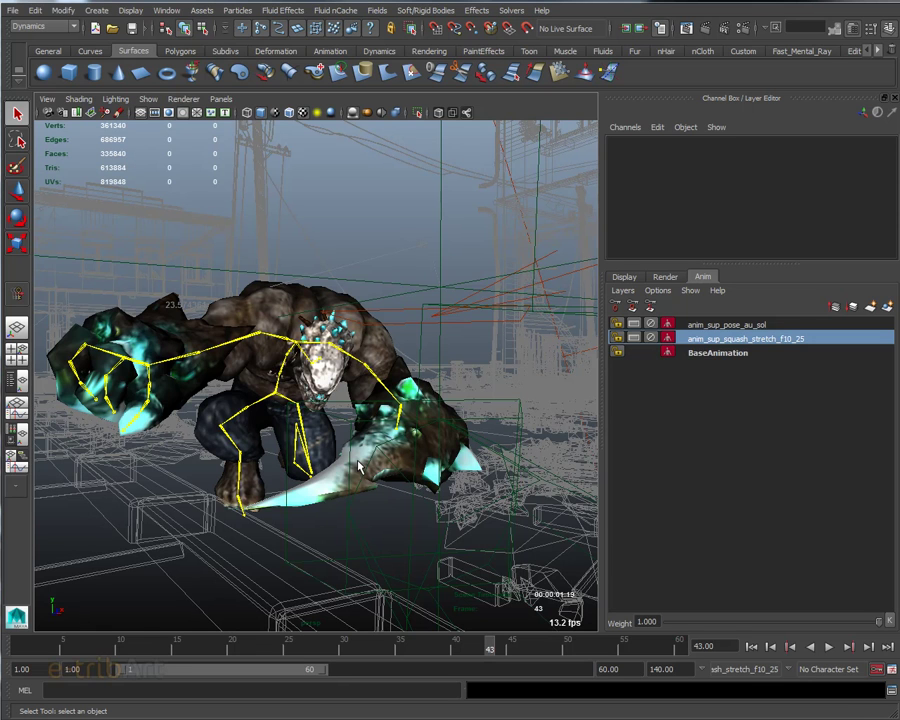
{"action": "left_click", "coordinate": [720, 324]}
{"action": "left_click", "coordinate": [651, 324]}
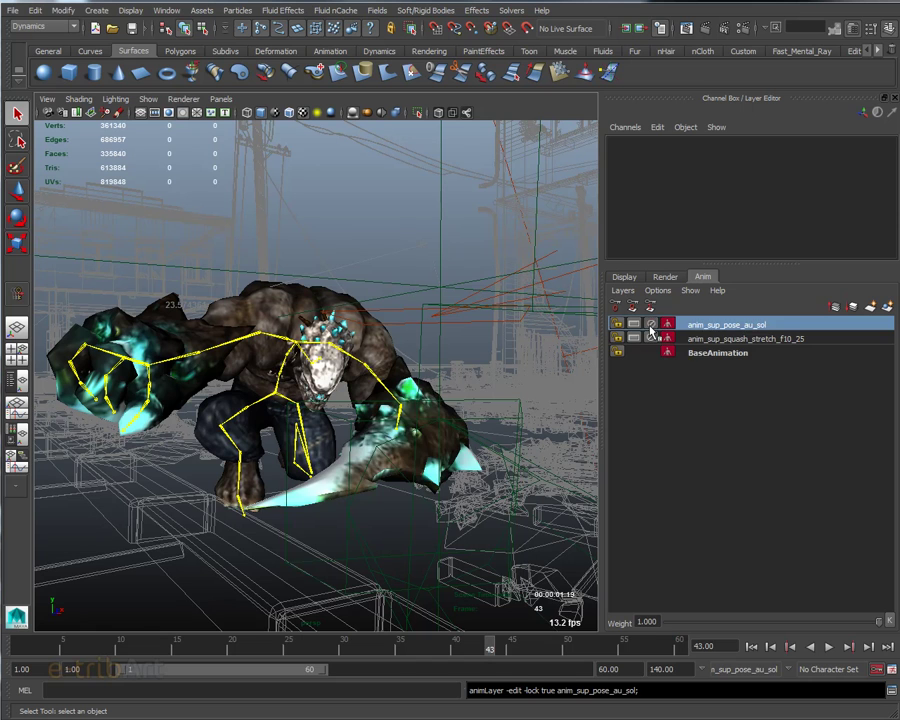
{"action": "left_click", "coordinate": [651, 324]}
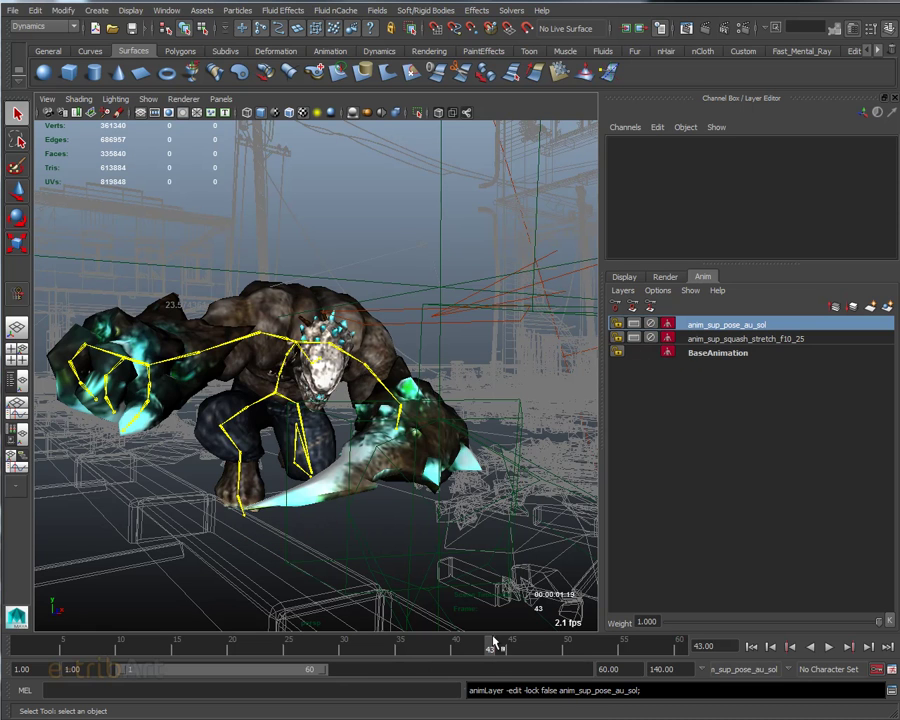
{"action": "key", "text": "alt+v"}
{"action": "mouse_move", "coordinate": [501, 654]}
{"action": "left_mouse_down"}
{"action": "mouse_move", "coordinate": [26, 648]}
{"action": "mouse_move", "coordinate": [37, 648]}
{"action": "left_mouse_up"}
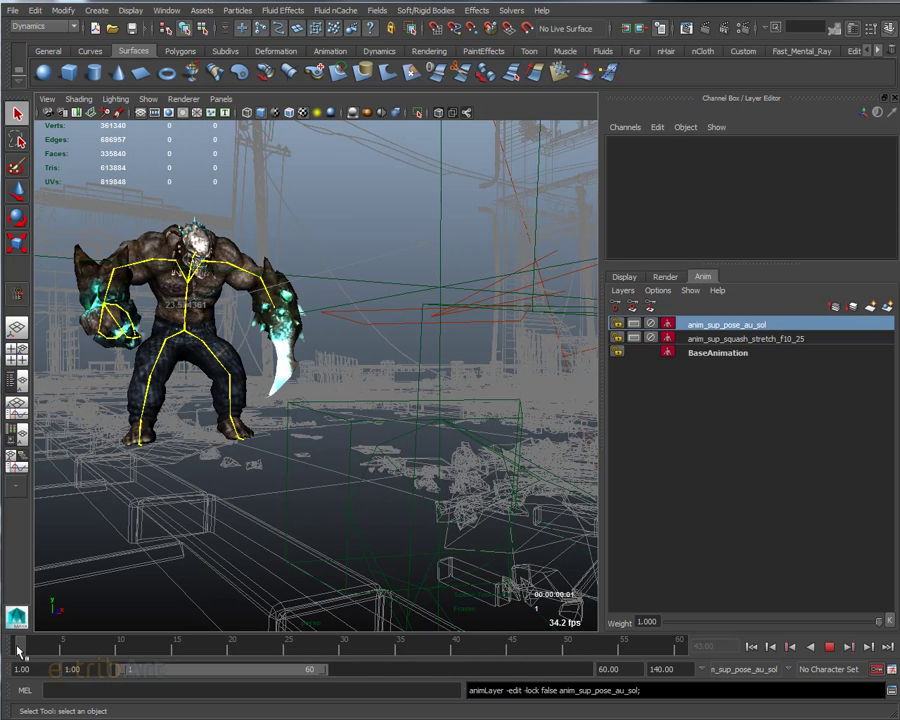
{"action": "mouse_move", "coordinate": [175, 475]}
{"action": "left_mouse_down", "text": "alt"}
{"action": "mouse_move", "coordinate": [316, 543]}
{"action": "mouse_move", "coordinate": [321, 536]}
{"action": "left_mouse_up", "text": "alt"}
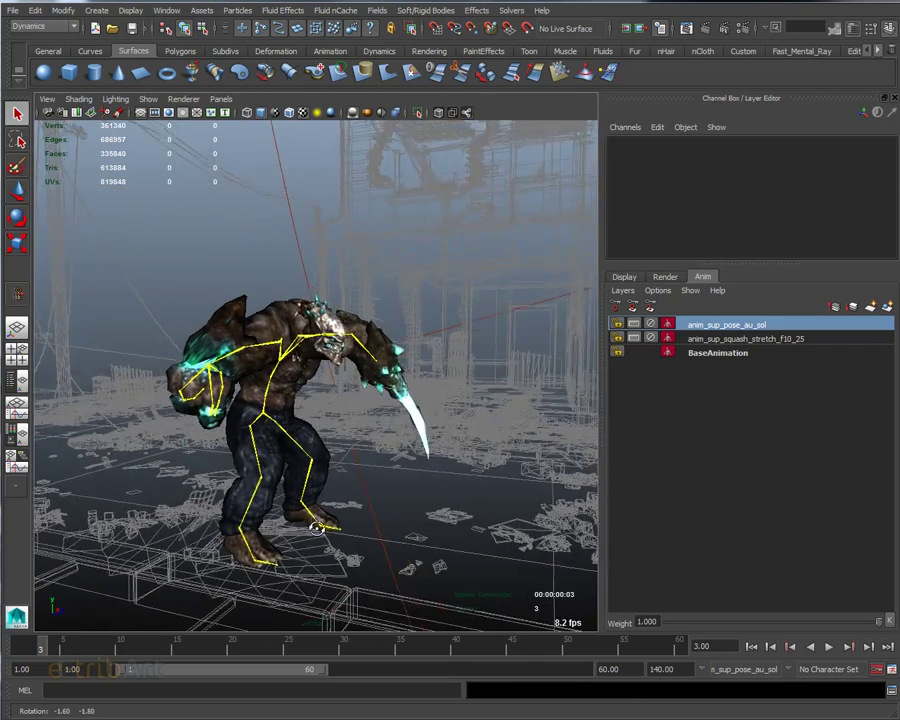
{"action": "right_click_drag", "start_coordinate": [321, 536], "coordinate": [323, 545], "text": "alt"}
{"action": "middle_click_drag", "start_coordinate": [323, 545], "coordinate": [293, 500], "text": "alt"}
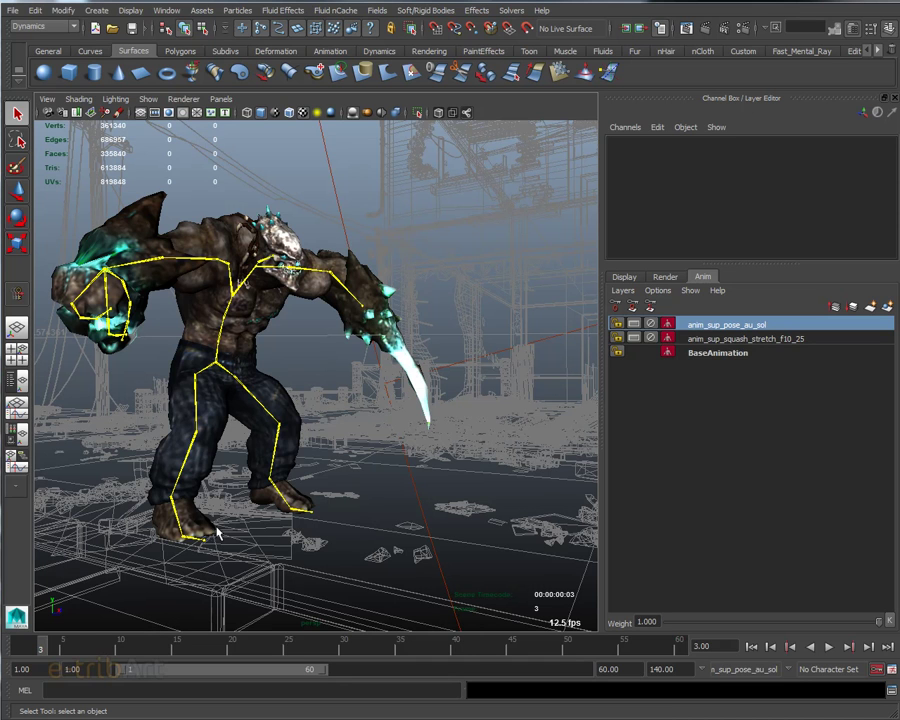
{"action": "mouse_move", "coordinate": [44, 650]}
{"action": "left_mouse_down"}
{"action": "mouse_move", "coordinate": [114, 645]}
{"action": "mouse_move", "coordinate": [195, 659]}
{"action": "mouse_move", "coordinate": [120, 646]}
{"action": "left_mouse_up"}
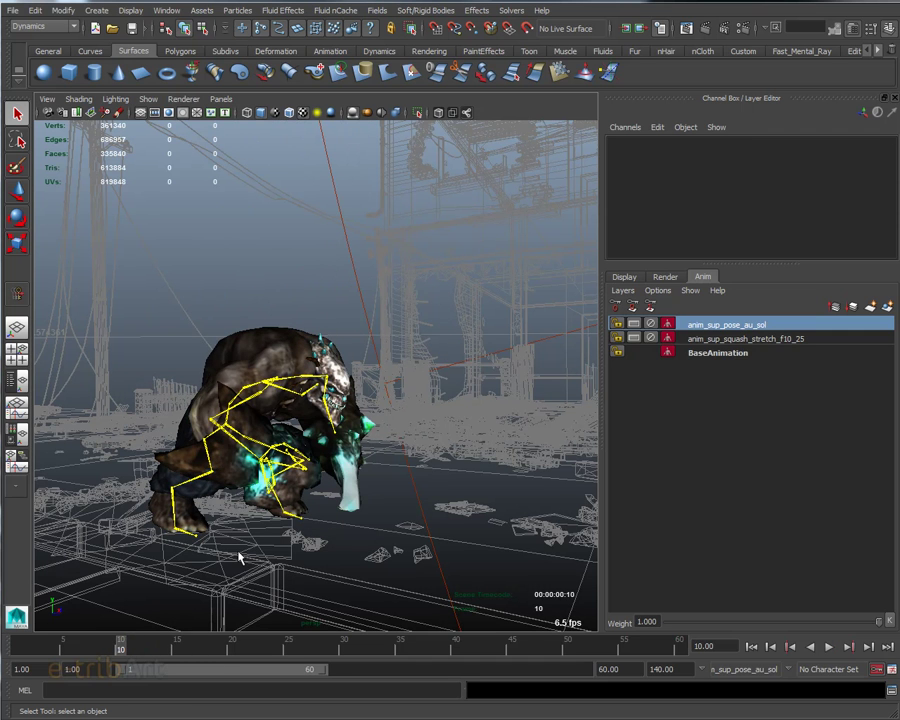
{"action": "mouse_move", "coordinate": [120, 646]}
{"action": "left_mouse_down"}
{"action": "mouse_move", "coordinate": [221, 655]}
{"action": "mouse_move", "coordinate": [120, 646]}
{"action": "left_mouse_up"}
{"action": "left_click_drag", "start_coordinate": [265, 447], "coordinate": [320, 440], "text": "alt"}
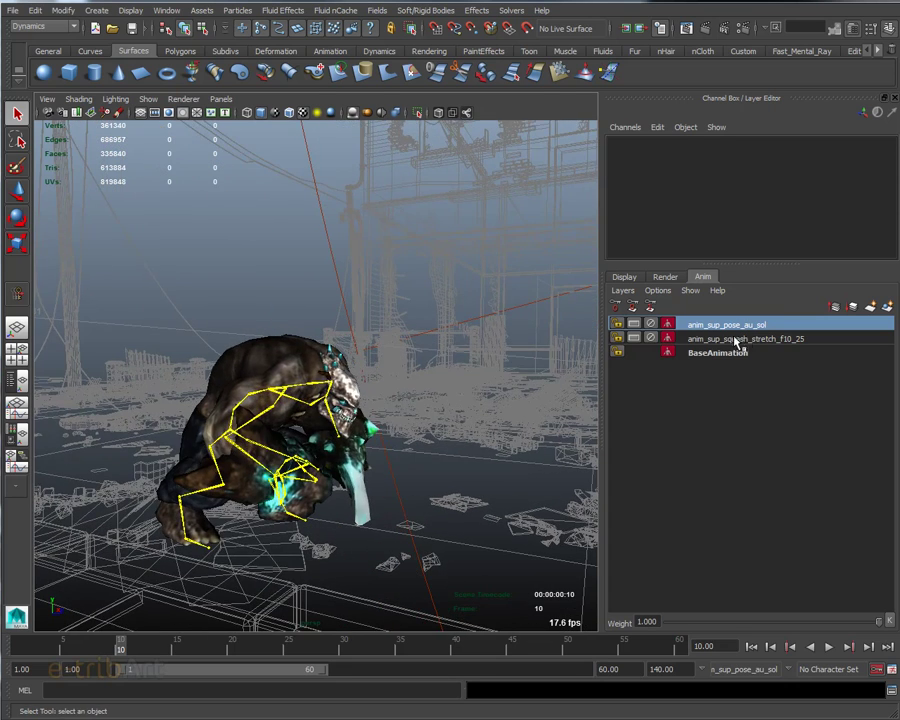
Select and lock the anim_sup_squash_stretch_f10_25 layer, scrubbing to about frame 14
{"action": "left_click", "coordinate": [700, 338]}
{"action": "left_click", "coordinate": [650, 338]}
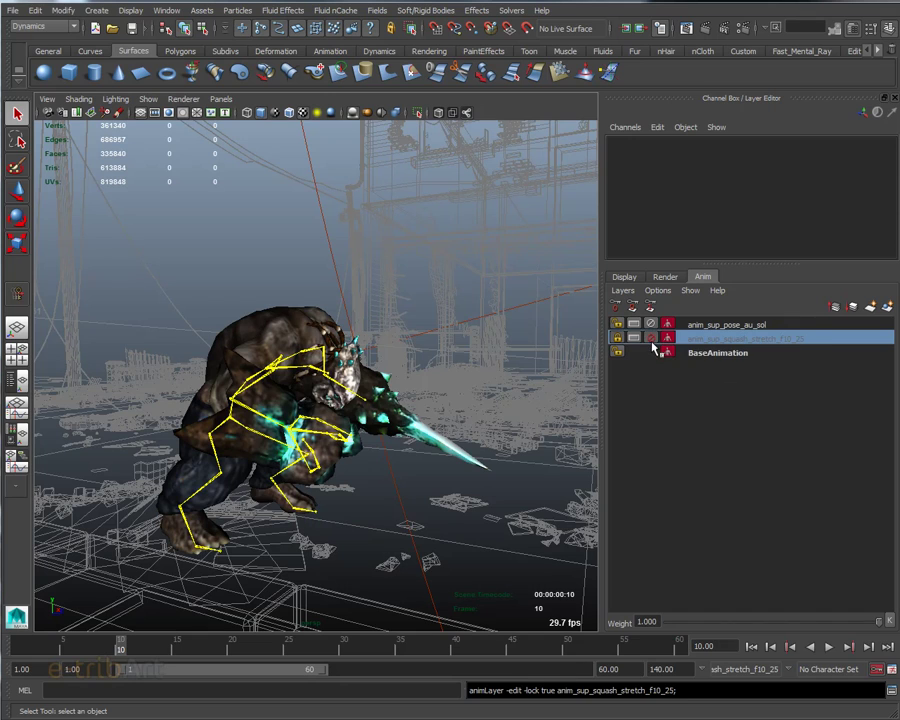
{"action": "left_click_drag", "start_coordinate": [430, 510], "coordinate": [263, 510], "text": "alt"}
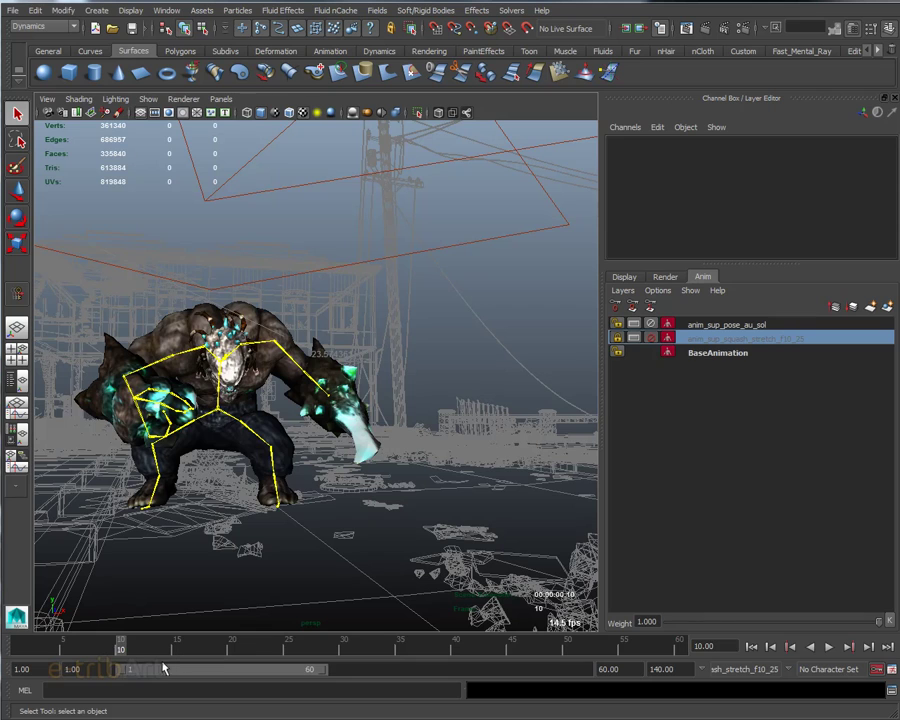
{"action": "left_click_drag", "start_coordinate": [120, 645], "coordinate": [176, 655]}
{"action": "mouse_move", "coordinate": [181, 595]}
{"action": "left_mouse_down", "text": "alt"}
{"action": "mouse_move", "coordinate": [311, 452]}
{"action": "mouse_move", "coordinate": [370, 470]}
{"action": "left_mouse_up", "text": "alt"}
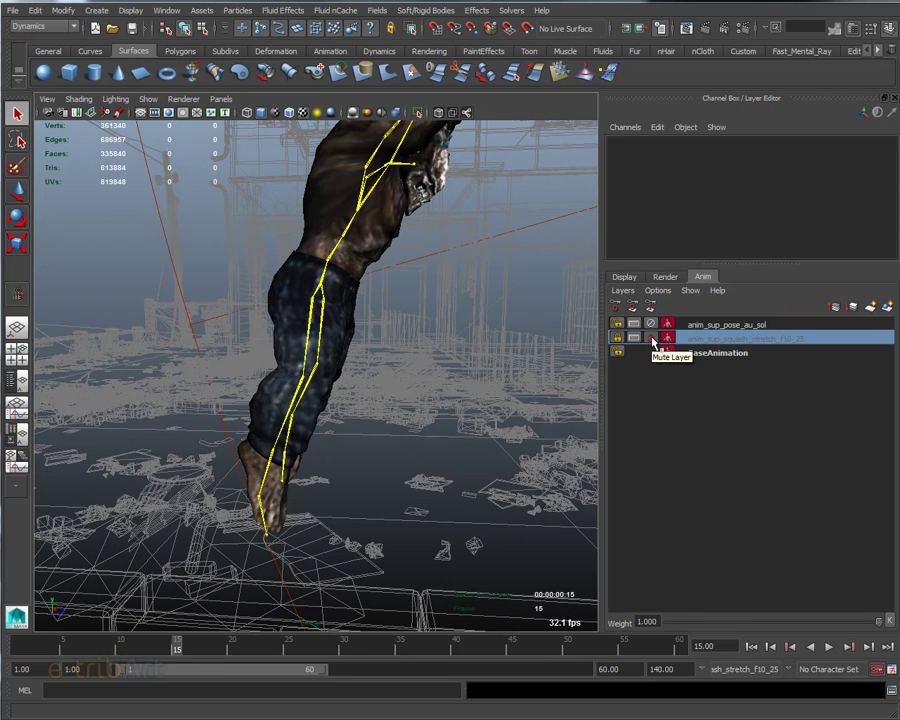
Unlock the squash-stretch layer, move to frame 17 and start playback
{"action": "left_click", "coordinate": [617, 338]}
{"action": "left_click_drag", "start_coordinate": [176, 646], "coordinate": [202, 645]}
{"action": "left_click_drag", "start_coordinate": [316, 370], "coordinate": [290, 494], "text": "alt"}
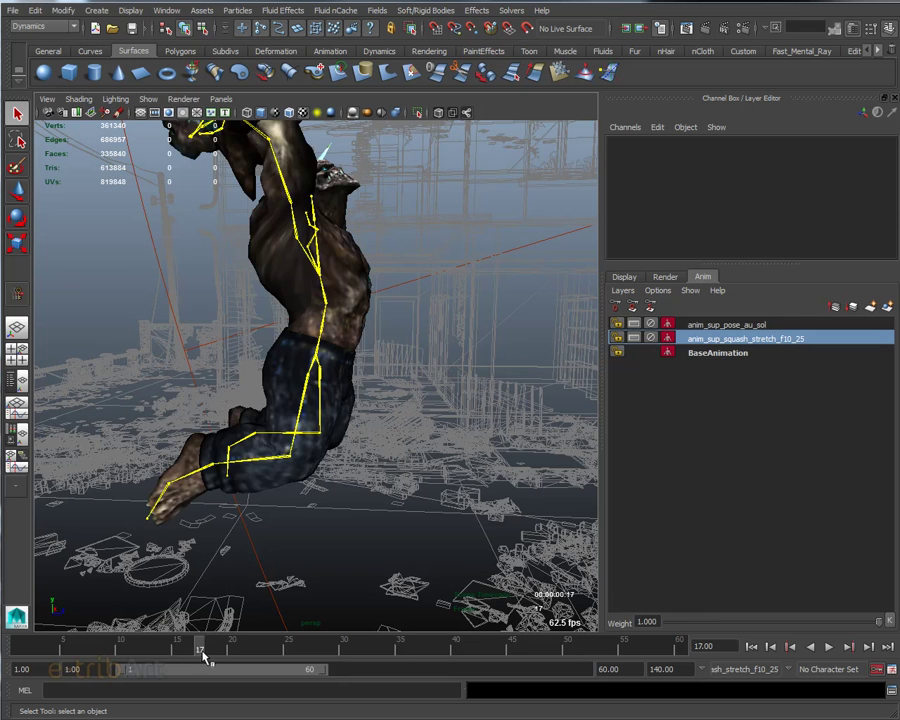
{"action": "key", "text": "alt+v"}
{"action": "mouse_move", "coordinate": [300, 470]}
{"action": "left_mouse_down", "text": "alt"}
{"action": "mouse_move", "coordinate": [358, 390]}
{"action": "mouse_move", "coordinate": [300, 520]}
{"action": "left_mouse_up", "text": "alt"}
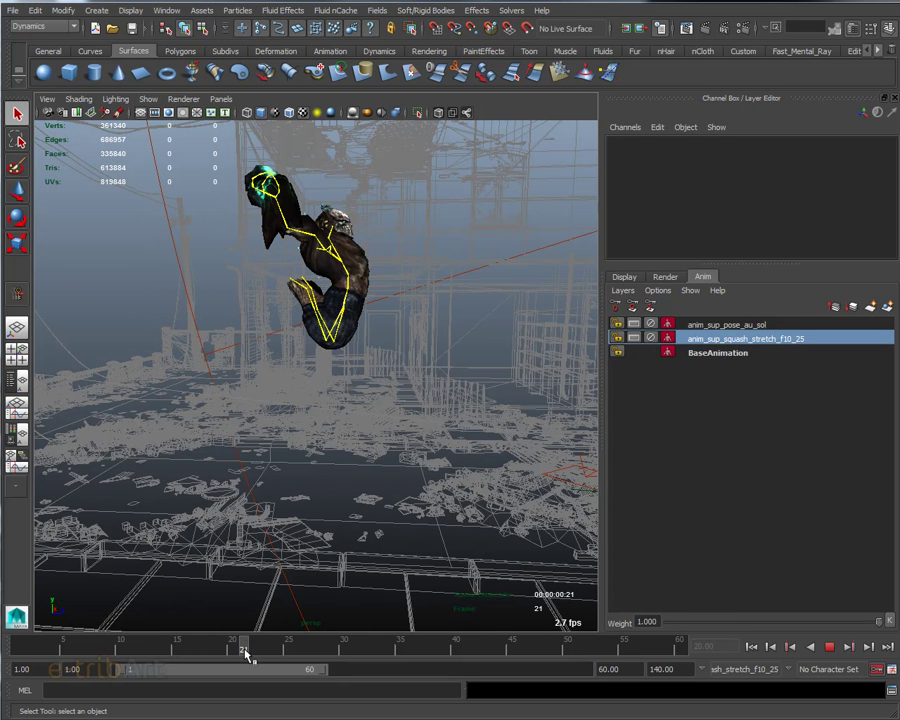
Rewind to frame 10, pull the view back, then play and stop at frame 40
{"action": "mouse_move", "coordinate": [256, 655]}
{"action": "left_mouse_down"}
{"action": "mouse_move", "coordinate": [80, 653]}
{"action": "mouse_move", "coordinate": [120, 651]}
{"action": "left_mouse_up"}
{"action": "mouse_move", "coordinate": [278, 524]}
{"action": "left_mouse_down", "text": "alt"}
{"action": "mouse_move", "coordinate": [293, 529]}
{"action": "mouse_move", "coordinate": [258, 530]}
{"action": "mouse_move", "coordinate": [276, 432]}
{"action": "mouse_move", "coordinate": [296, 436]}
{"action": "mouse_move", "coordinate": [275, 440]}
{"action": "left_mouse_up", "text": "alt"}
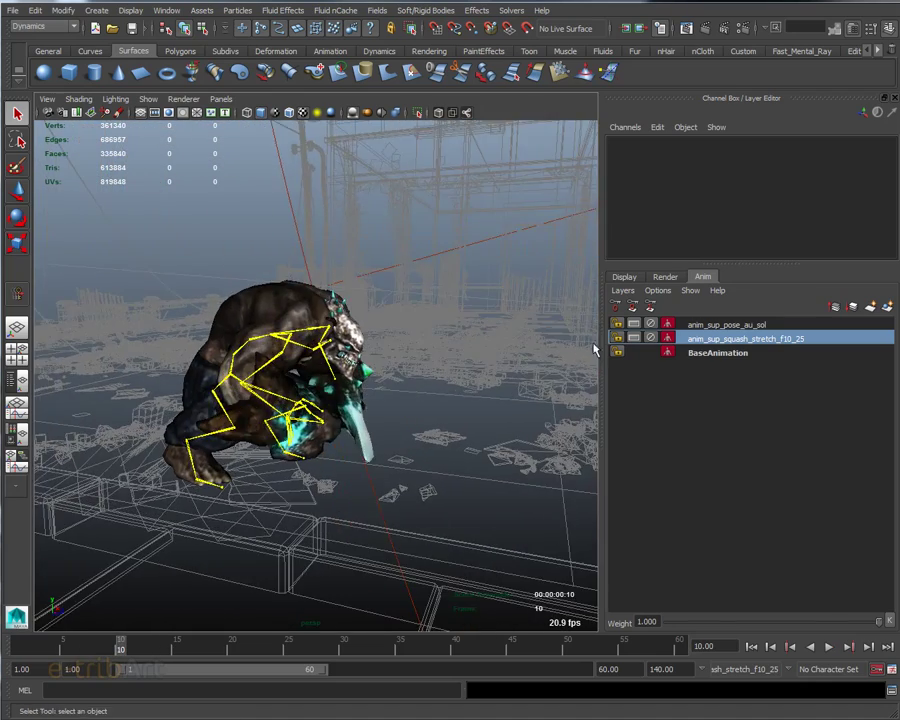
{"action": "right_click_drag", "start_coordinate": [285, 532], "coordinate": [311, 518], "text": "alt"}
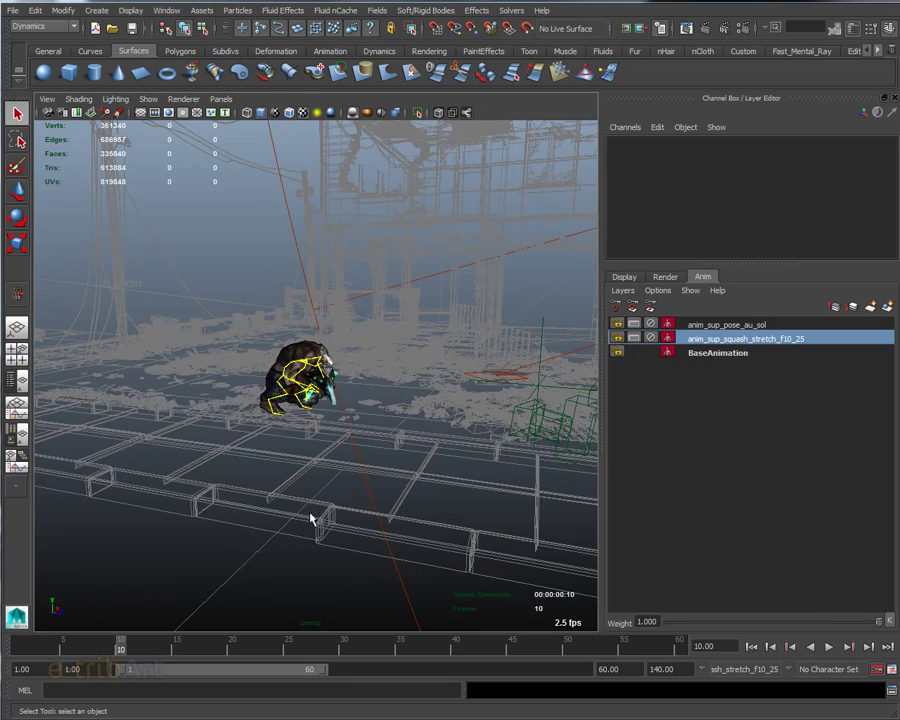
{"action": "left_click_drag", "start_coordinate": [311, 518], "coordinate": [251, 506], "text": "alt"}
{"action": "right_click_drag", "start_coordinate": [251, 506], "coordinate": [183, 468], "text": "alt"}
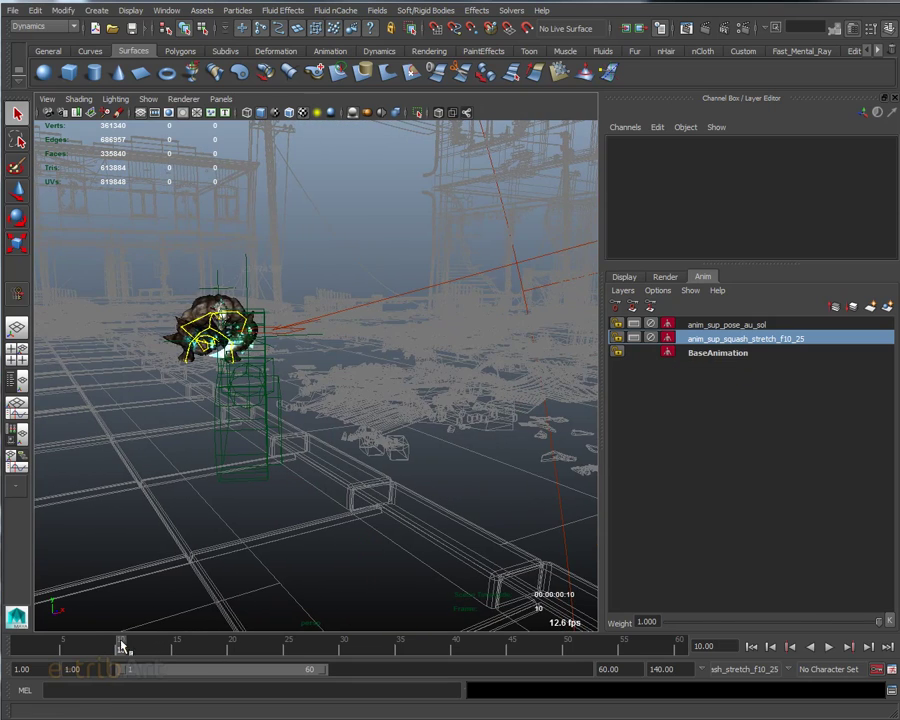
{"action": "key", "text": "alt+v"}
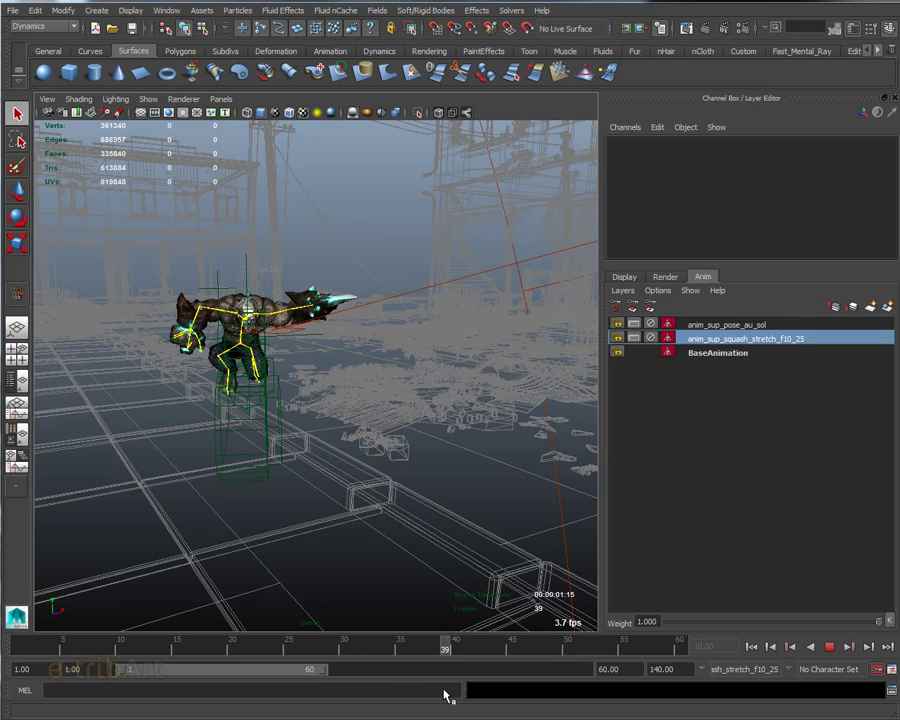
{"action": "key", "text": "alt+v"}
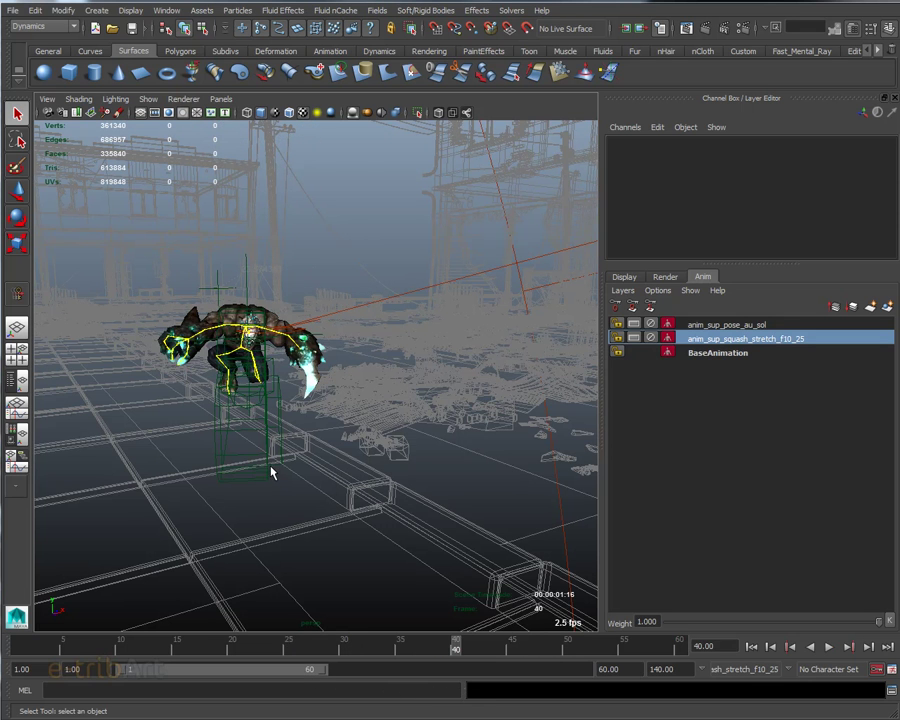
{"action": "scroll", "coordinate": [271, 472], "scroll_direction": "up", "scroll_amount": 10}
{"action": "scroll", "coordinate": [270, 475], "scroll_direction": "down", "scroll_amount": 5}
{"action": "left_click_drag", "start_coordinate": [270, 475], "coordinate": [402, 438], "text": "alt"}
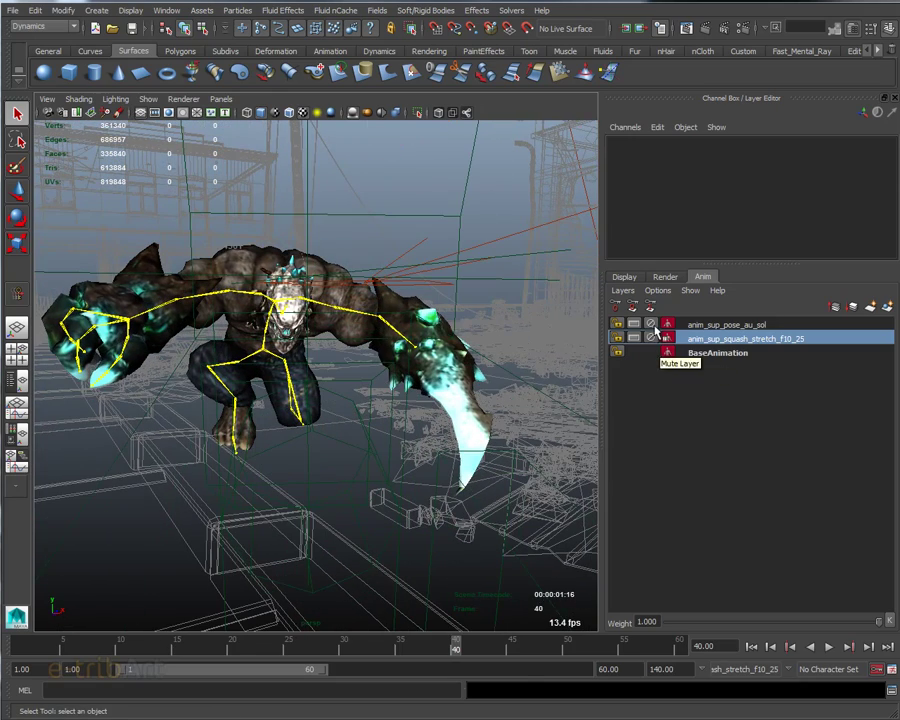
Toggle anim_sup_pose_au_sol's lock to compare poses around frame 41, then scrub back
{"action": "left_click", "coordinate": [651, 324]}
{"action": "left_click_drag", "start_coordinate": [447, 517], "coordinate": [417, 489], "text": "alt"}
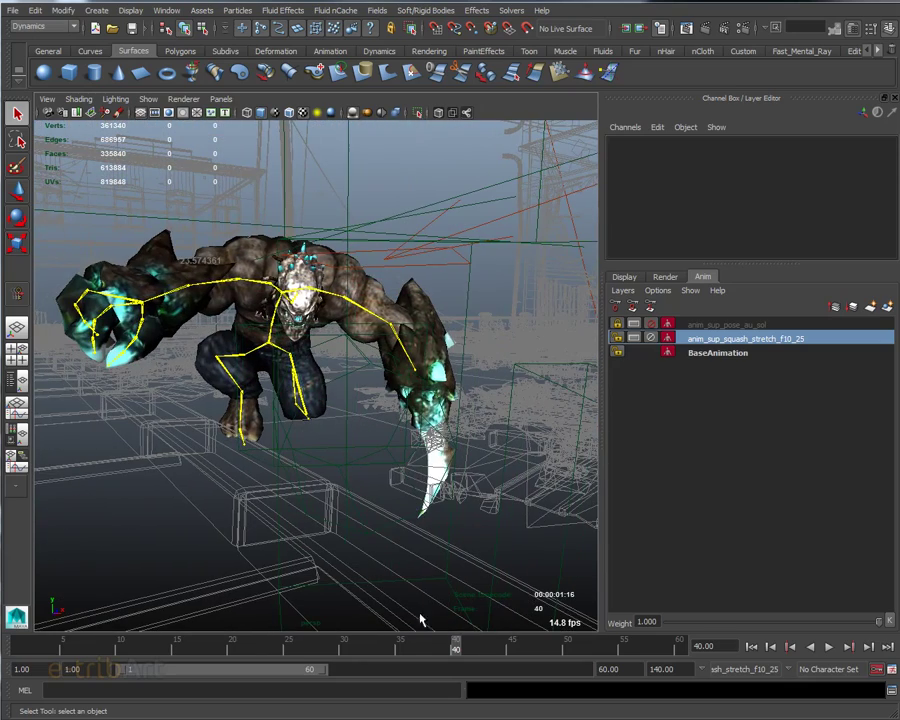
{"action": "left_click_drag", "start_coordinate": [460, 651], "coordinate": [466, 656]}
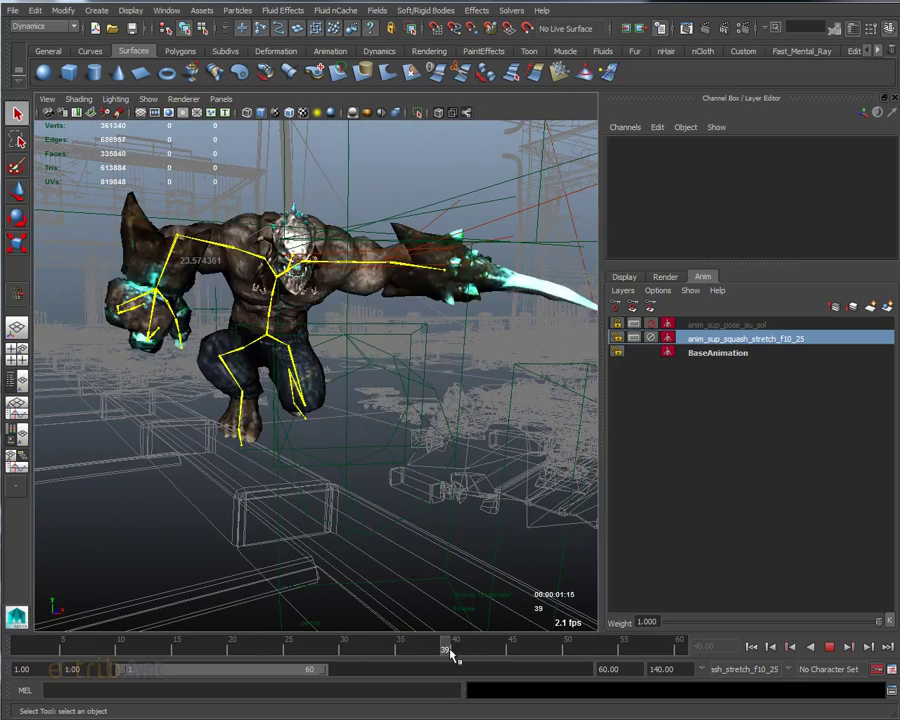
{"action": "left_click", "coordinate": [633, 324]}
{"action": "mouse_move", "coordinate": [460, 645]}
{"action": "left_mouse_down"}
{"action": "mouse_move", "coordinate": [467, 652]}
{"action": "mouse_move", "coordinate": [450, 647]}
{"action": "mouse_move", "coordinate": [470, 652]}
{"action": "left_mouse_up"}
{"action": "left_click_drag", "start_coordinate": [340, 464], "coordinate": [378, 471], "text": "alt"}
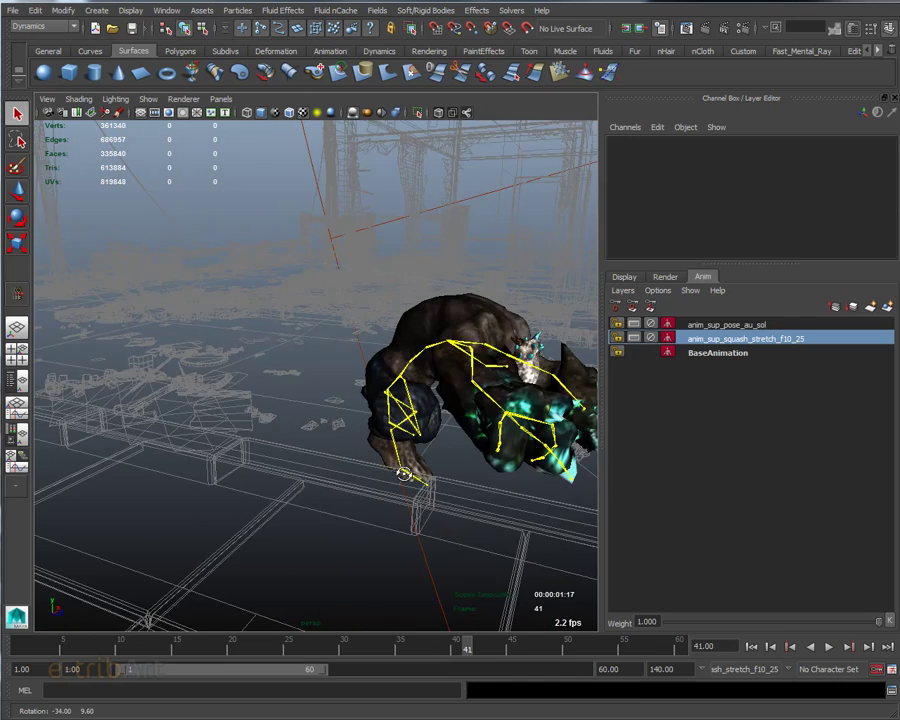
{"action": "mouse_move", "coordinate": [470, 652]}
{"action": "left_mouse_down"}
{"action": "mouse_move", "coordinate": [30, 648]}
{"action": "mouse_move", "coordinate": [123, 660]}
{"action": "left_mouse_up"}
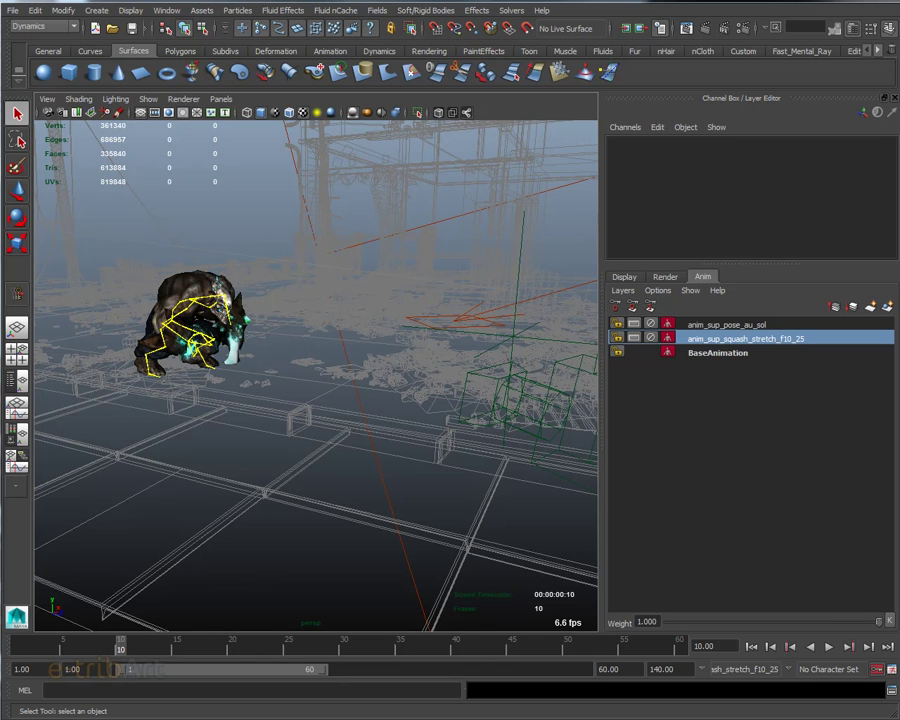
Select anim_sup_pose_au_sol, anim_sup_squash_stretch_f10_25 and BaseAnimation together in the Anim layer list
{"action": "left_click_drag", "start_coordinate": [726, 325], "coordinate": [716, 353]}
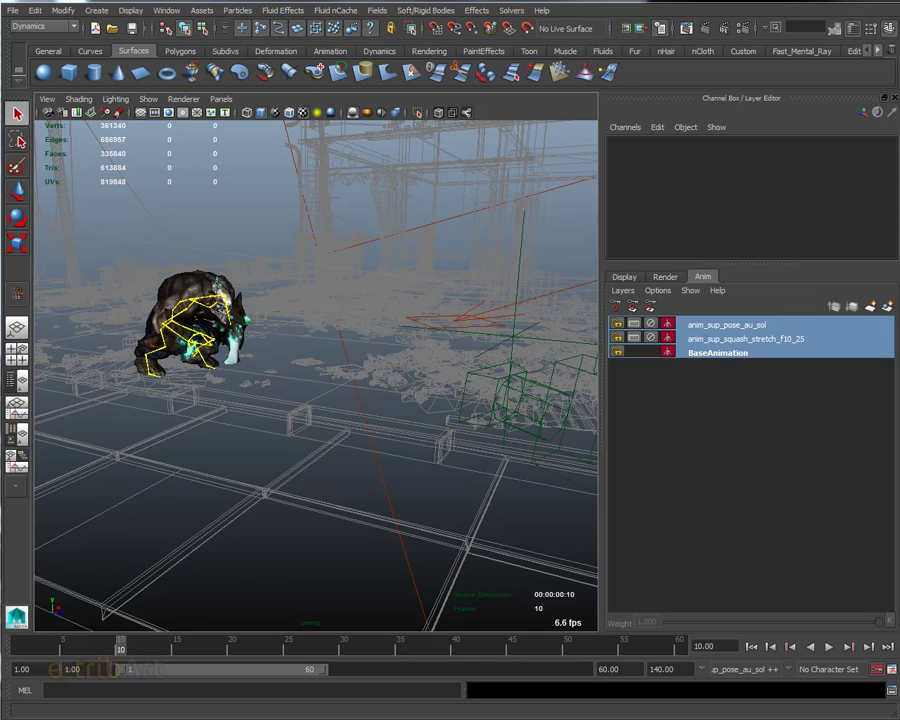
{"action": "left_click", "coordinate": [719, 385]}
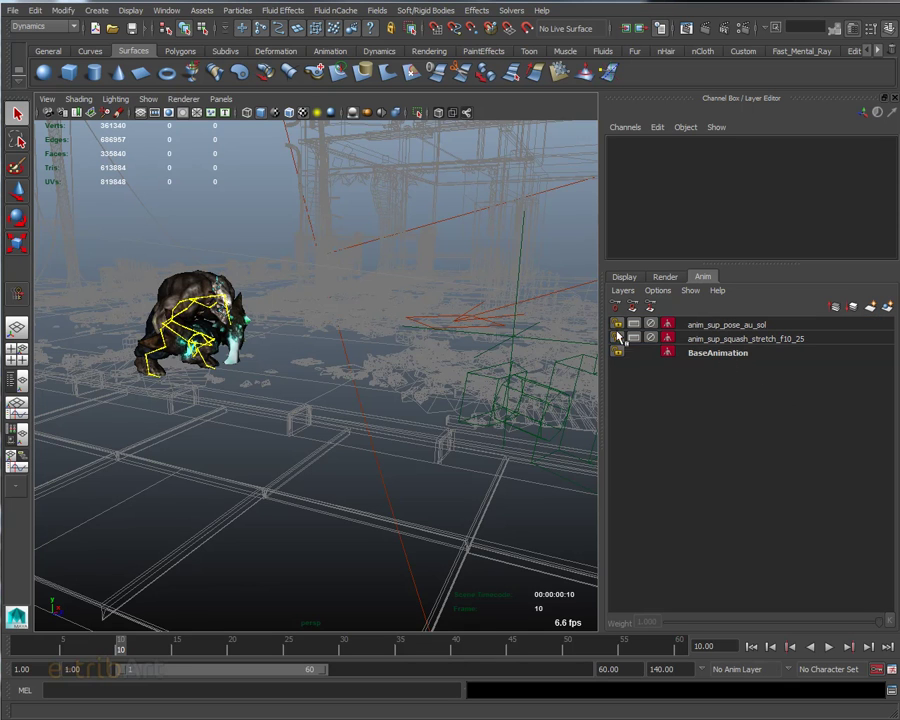
{"action": "mouse_move", "coordinate": [120, 644]}
{"action": "left_mouse_down"}
{"action": "mouse_move", "coordinate": [112, 645]}
{"action": "mouse_move", "coordinate": [198, 676]}
{"action": "mouse_move", "coordinate": [120, 676]}
{"action": "left_mouse_up"}
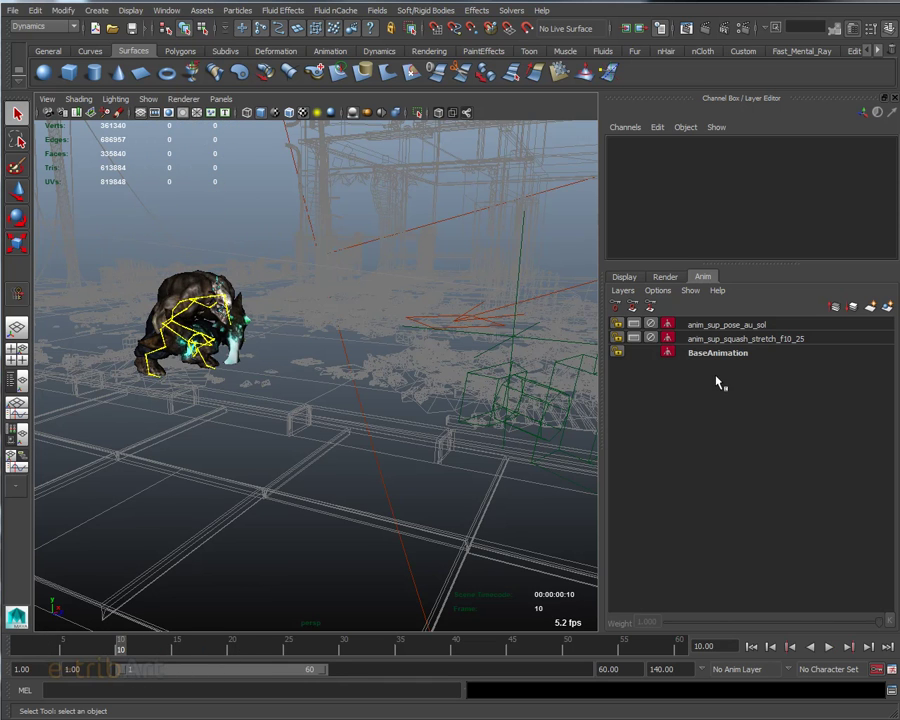
{"action": "left_click_drag", "start_coordinate": [719, 325], "coordinate": [720, 358]}
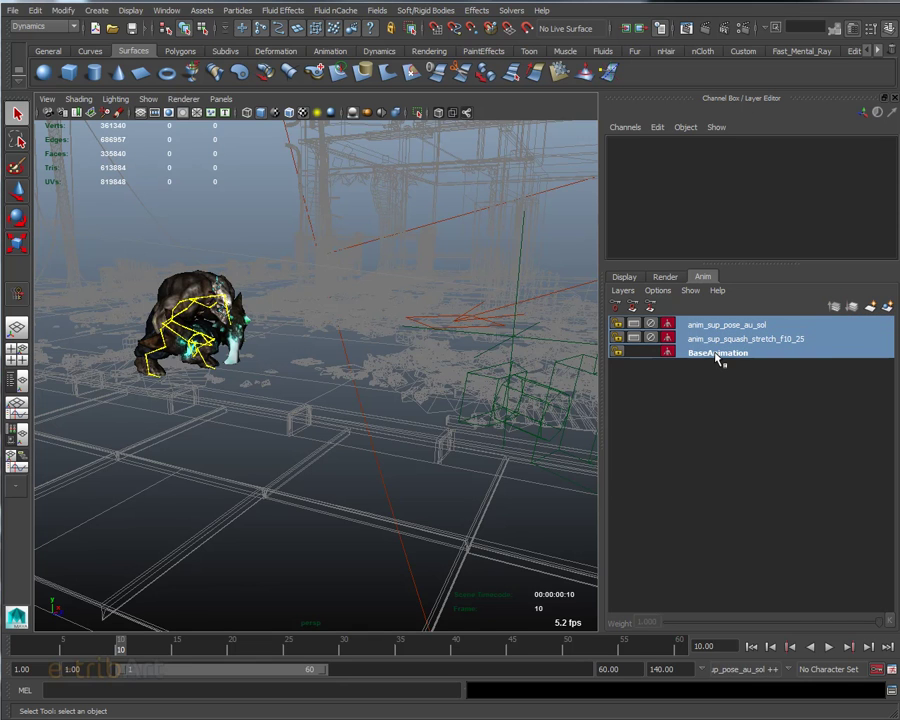
Merge the selected layers using Merge Layers options, keeping Bottom Selected Layer (BaseAnimation)
{"action": "right_click", "coordinate": [716, 356]}
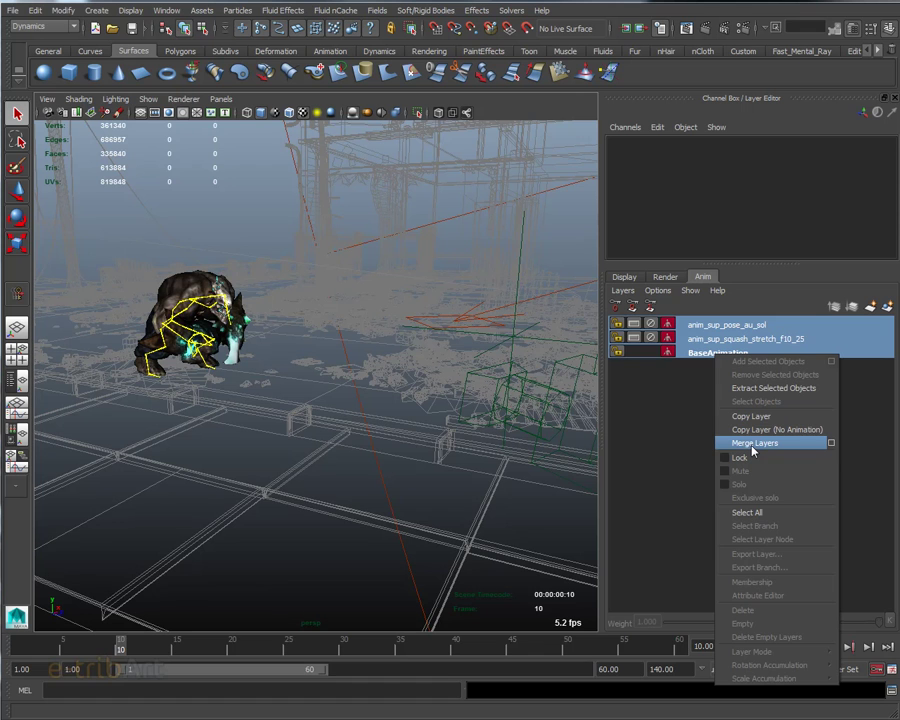
{"action": "left_click", "coordinate": [831, 442]}
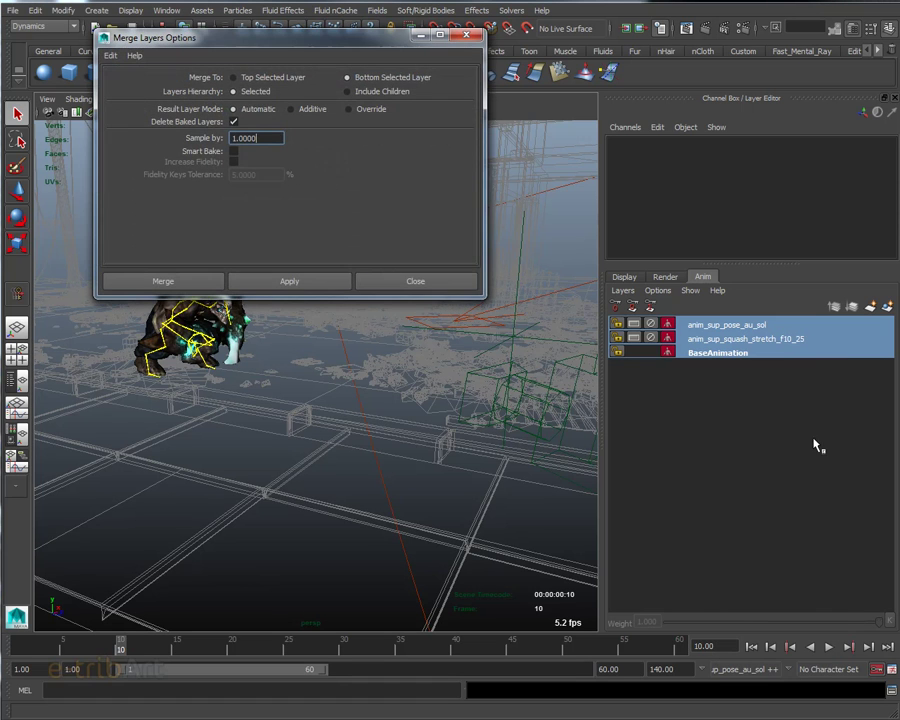
{"action": "left_click_drag", "start_coordinate": [260, 50], "coordinate": [452, 100]}
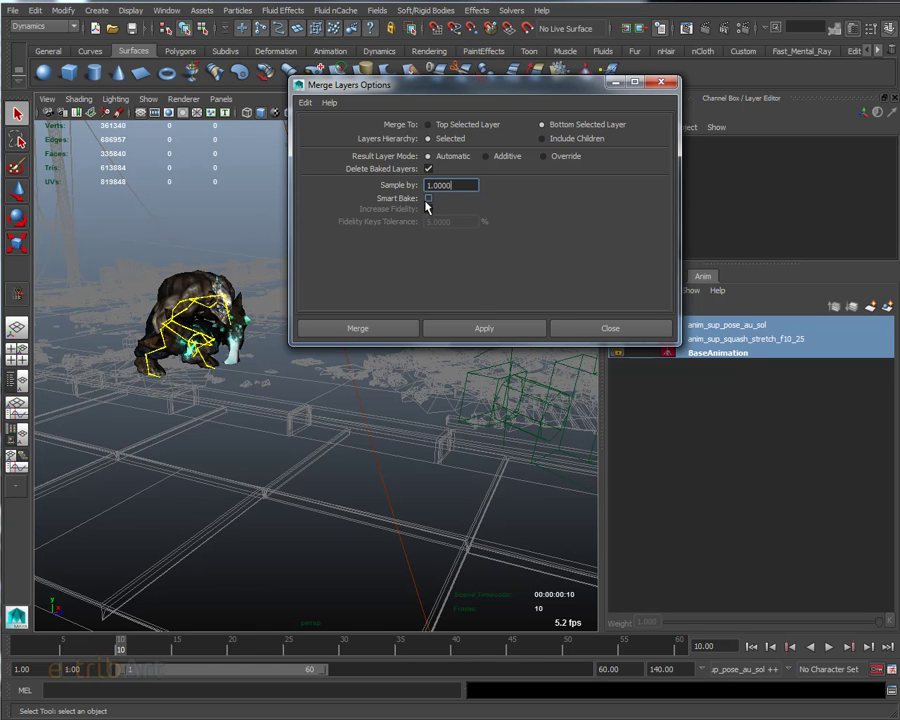
{"action": "left_click_drag", "start_coordinate": [545, 90], "coordinate": [506, 56]}
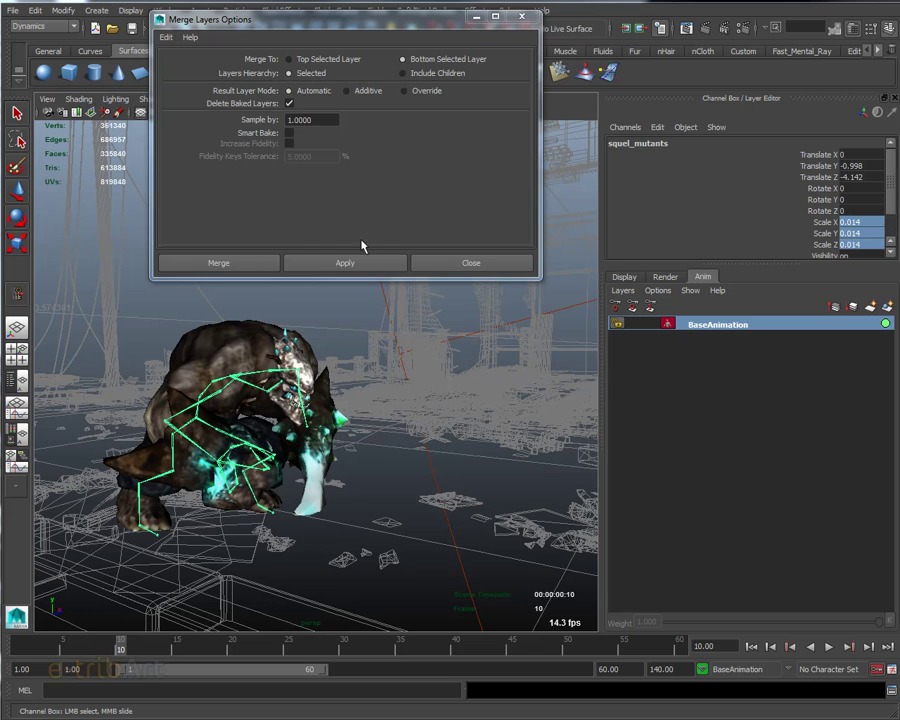
{"action": "left_click", "coordinate": [485, 268]}
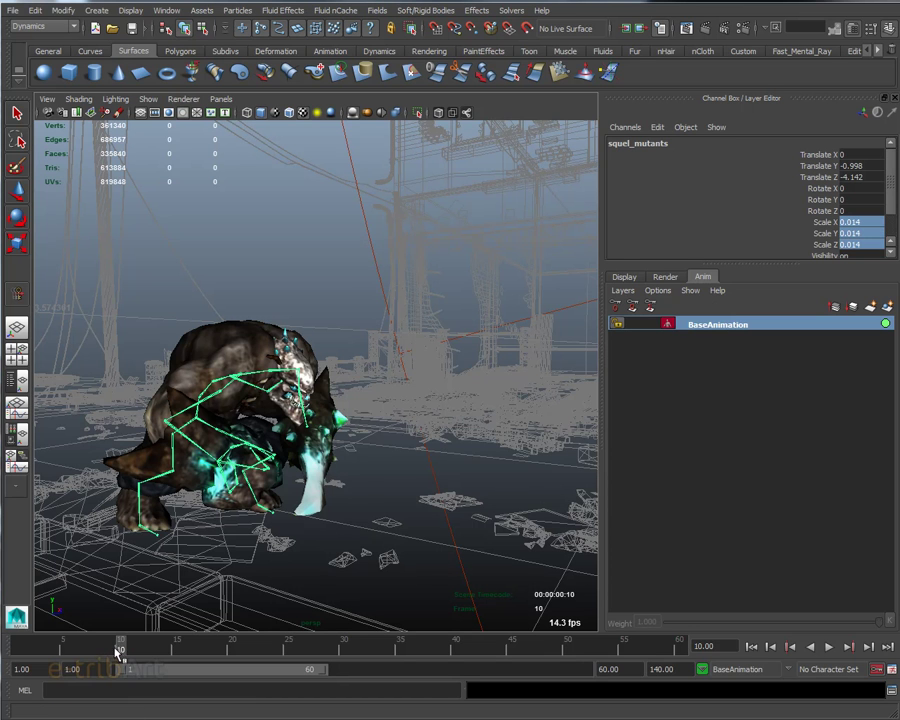
Play the merged motion, return to frame 1, then select the Mutant:Hips joint
{"action": "left_click_drag", "start_coordinate": [116, 645], "coordinate": [41, 652]}
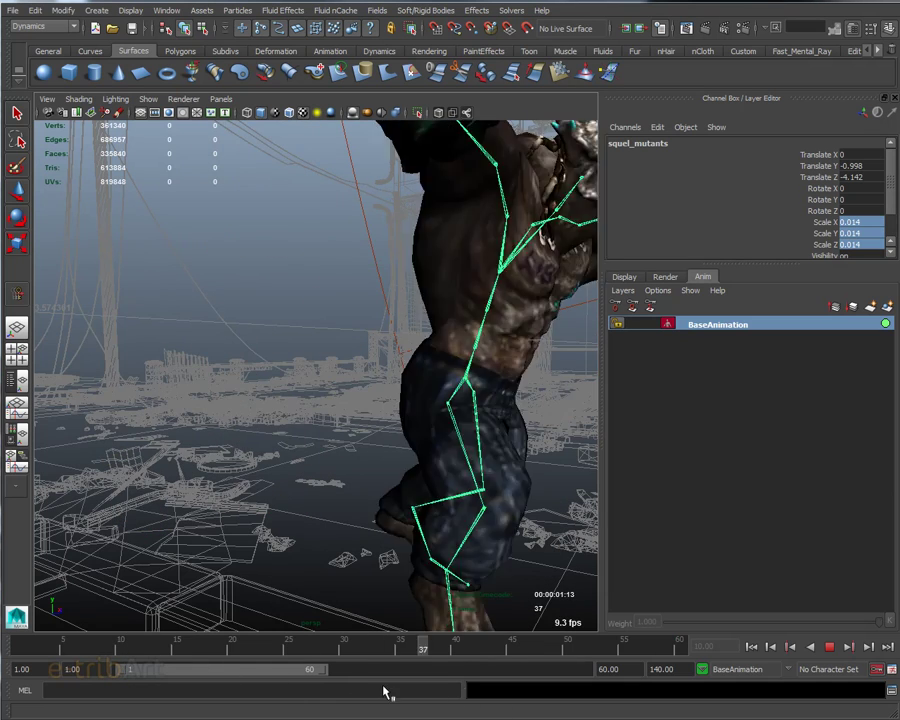
{"action": "left_click", "coordinate": [18, 645]}
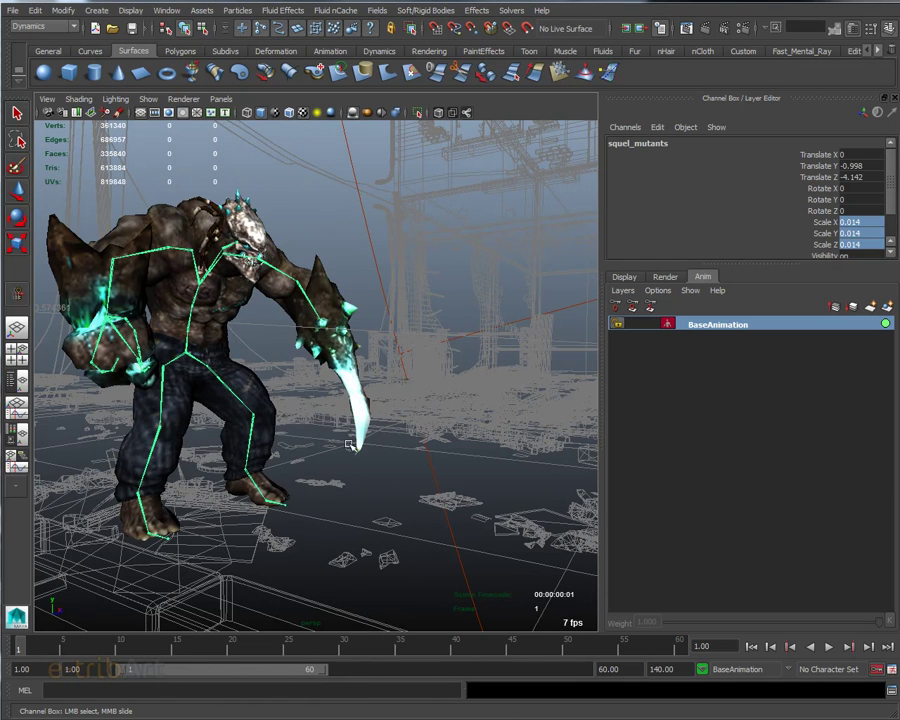
{"action": "mouse_move", "coordinate": [386, 406]}
{"action": "left_mouse_down", "text": "alt"}
{"action": "mouse_move", "coordinate": [353, 440]}
{"action": "mouse_move", "coordinate": [378, 432]}
{"action": "left_mouse_up", "text": "alt"}
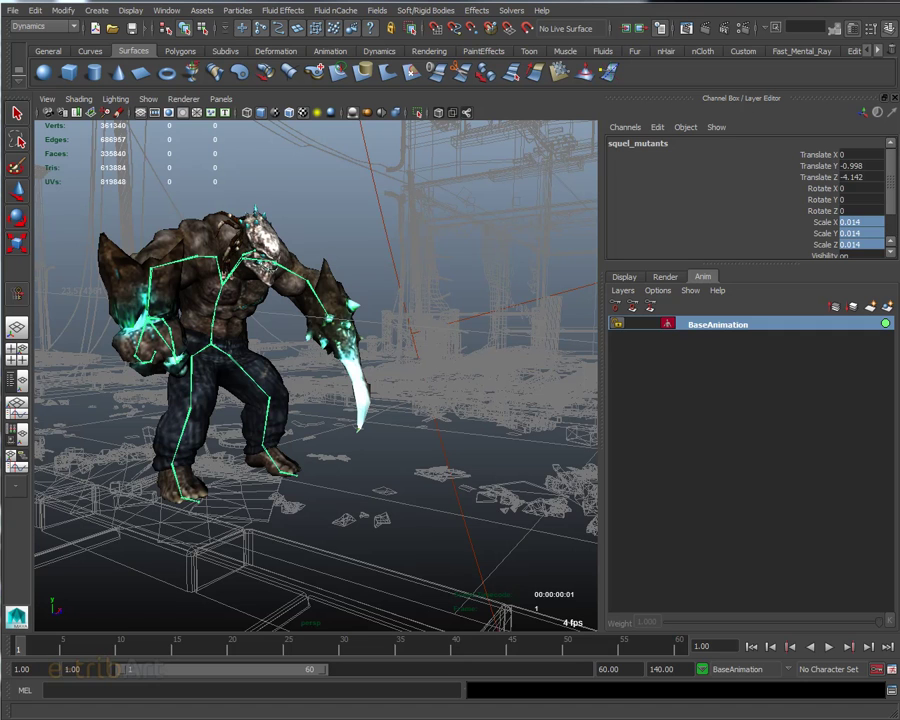
{"action": "left_click", "coordinate": [215, 355]}
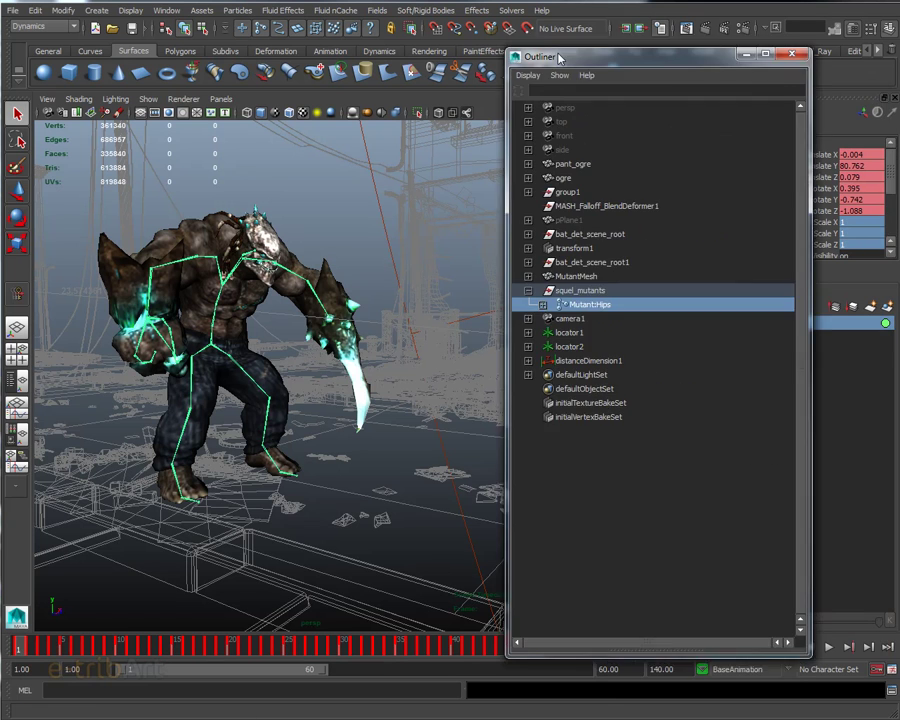
Place the Graph Editor over the viewport showing Mutant:Hips' Translate and Rotate curves
{"action": "left_click_drag", "start_coordinate": [497, 131], "coordinate": [568, 131]}
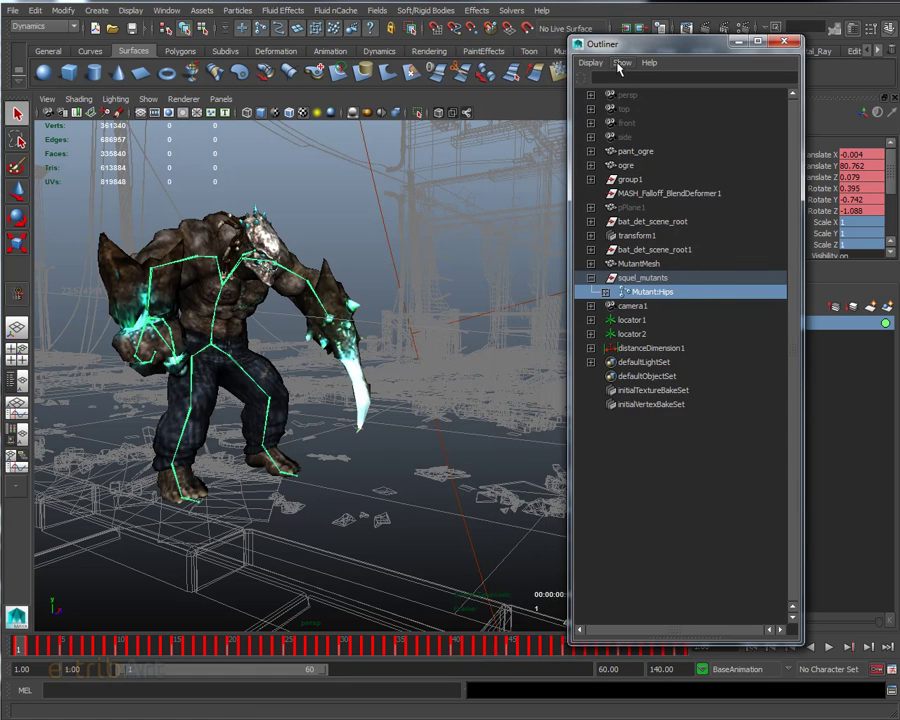
{"action": "left_click_drag", "start_coordinate": [620, 44], "coordinate": [516, 33]}
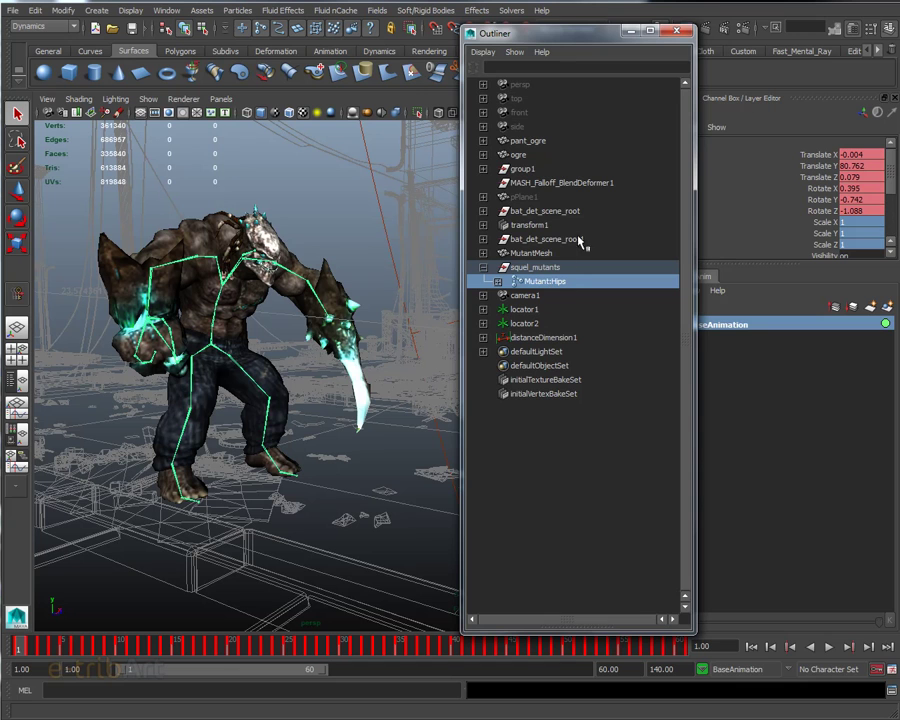
{"action": "left_click_drag", "start_coordinate": [546, 35], "coordinate": [320, 0]}
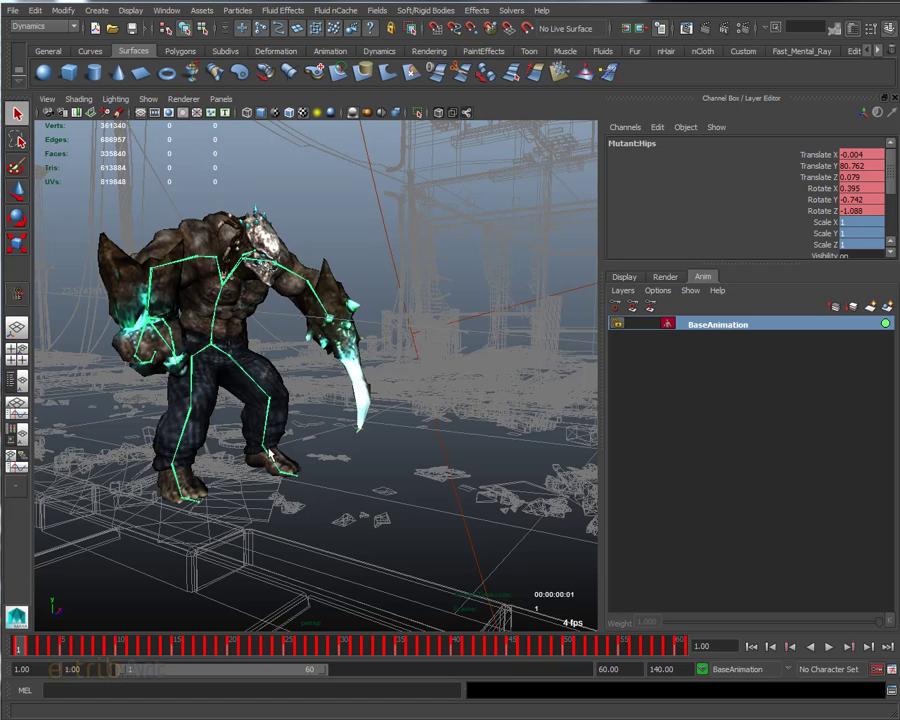
{"action": "left_click_drag", "start_coordinate": [270, 447], "coordinate": [287, 445], "text": "alt"}
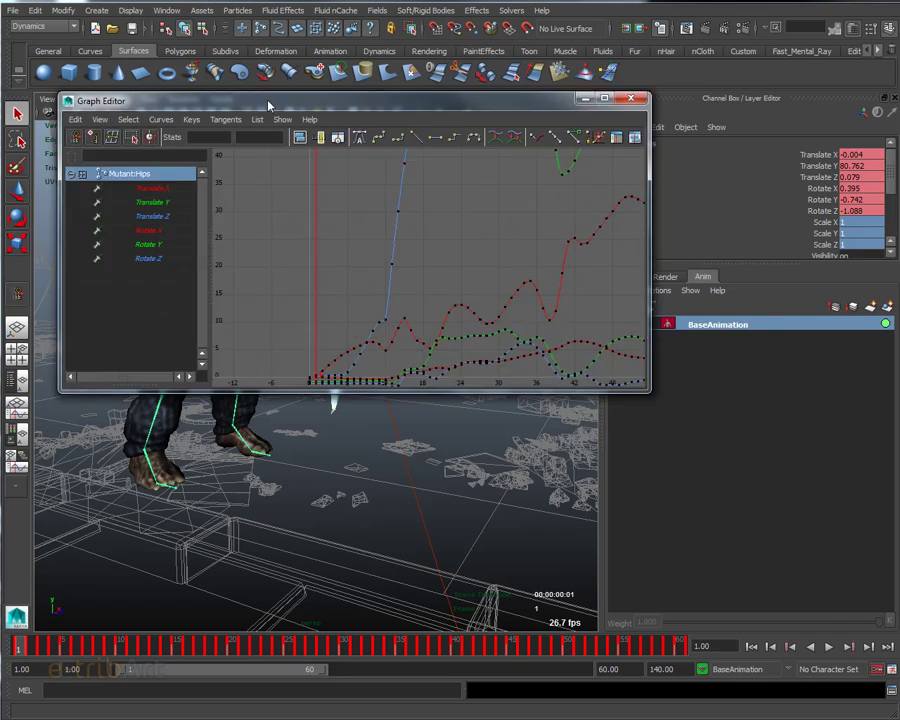
Zoom out on the hips curves, then load Mutant:Spine's curves by selecting the spine joint
{"action": "left_click_drag", "start_coordinate": [95, 91], "coordinate": [308, 106]}
{"action": "mouse_move", "coordinate": [565, 311]}
{"action": "right_mouse_down", "text": "alt"}
{"action": "mouse_move", "coordinate": [493, 362]}
{"action": "mouse_move", "coordinate": [463, 313]}
{"action": "right_mouse_up", "text": "alt"}
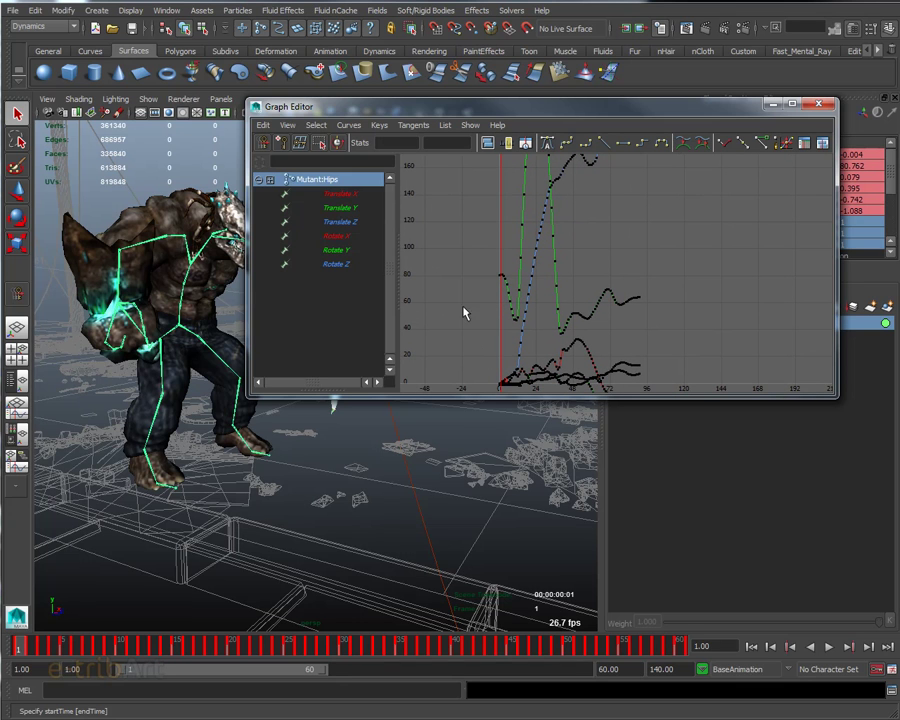
{"action": "left_click", "coordinate": [349, 126]}
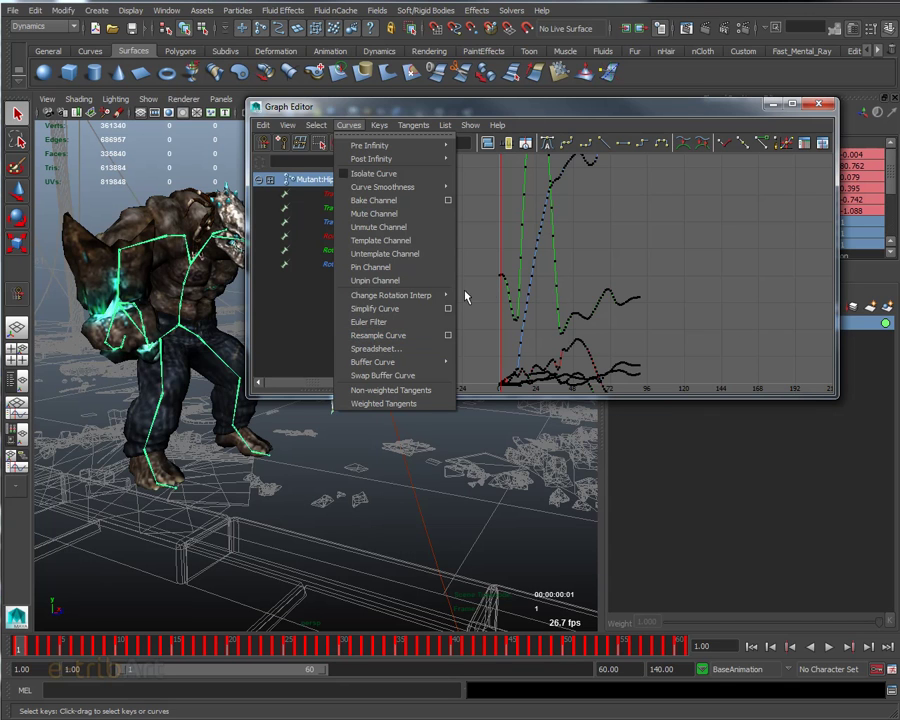
{"action": "mouse_move", "coordinate": [385, 145]}
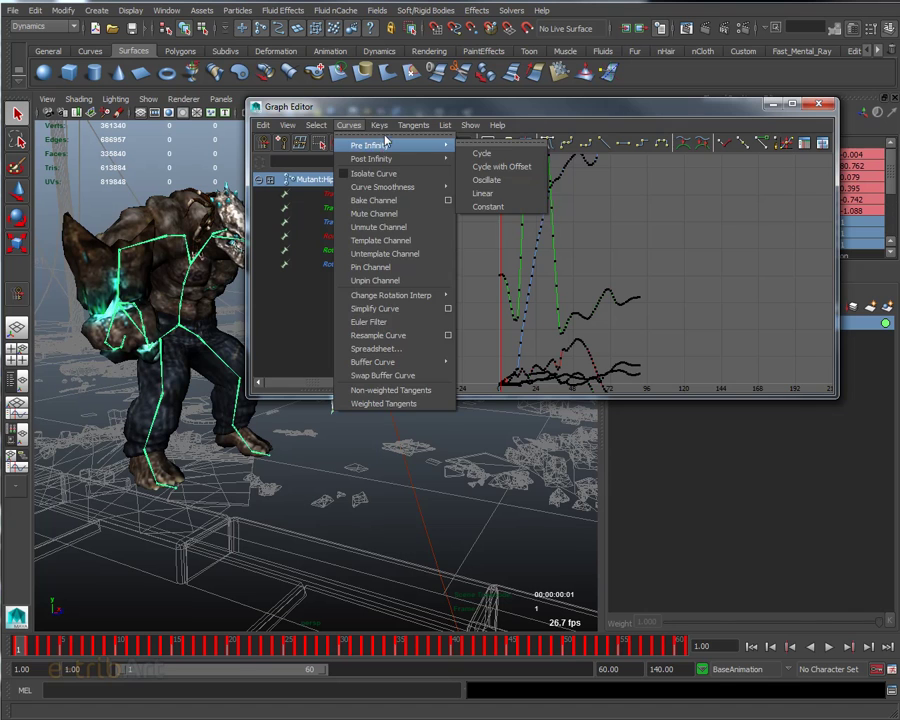
{"action": "left_click", "coordinate": [273, 74]}
{"action": "left_click_drag", "start_coordinate": [460, 108], "coordinate": [503, 109]}
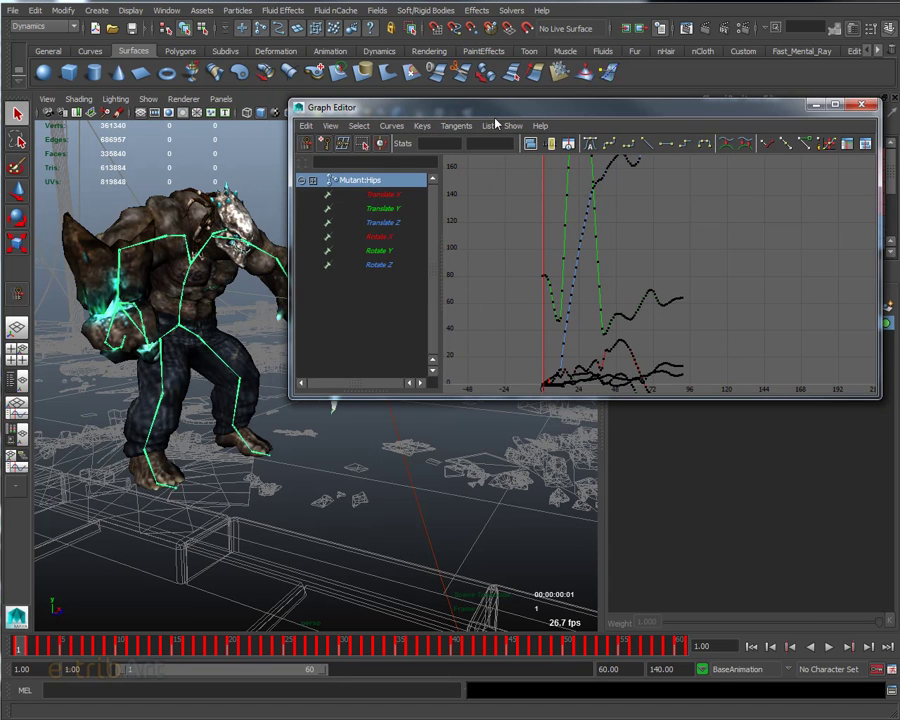
{"action": "left_click", "coordinate": [197, 295]}
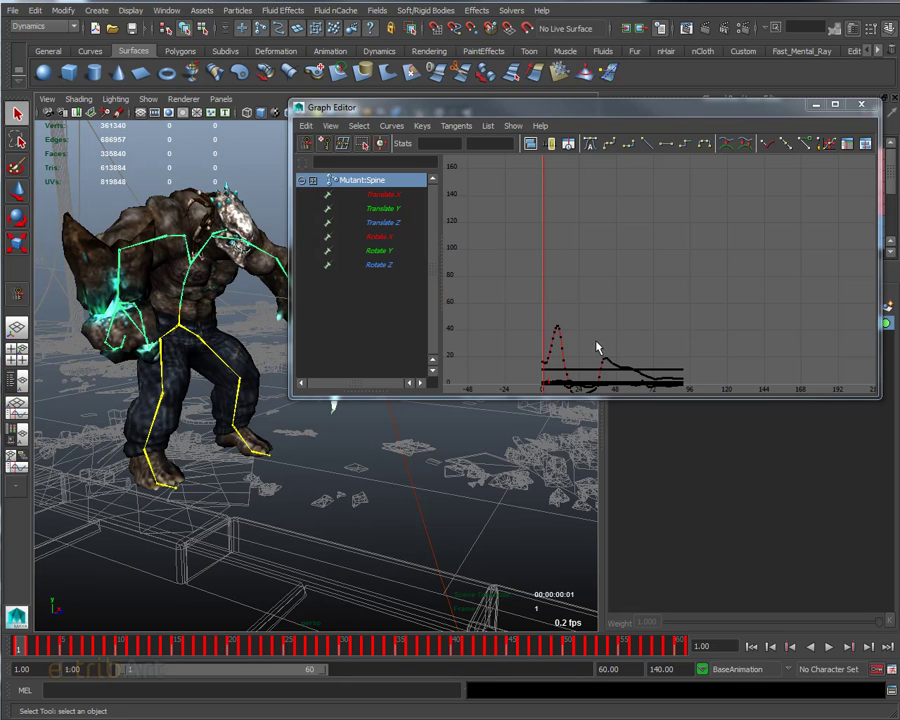
Frame and zoom the spine curves to follow the red Rotate X peak near 45
{"action": "key", "text": "f"}
{"action": "scroll", "coordinate": [566, 330], "scroll_direction": "up", "scroll_amount": 3}
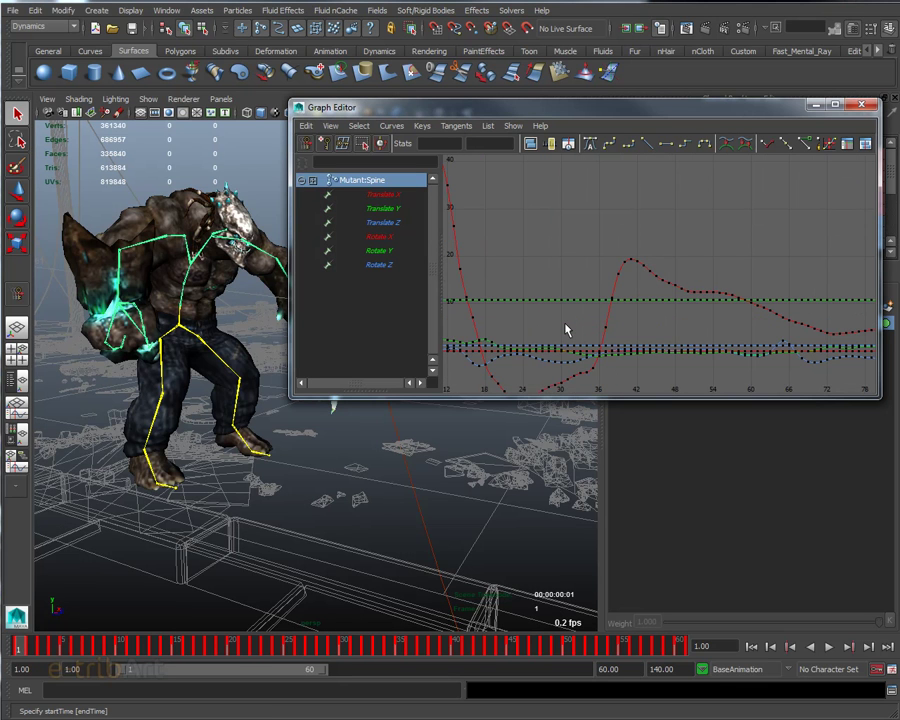
{"action": "scroll", "coordinate": [566, 330], "scroll_direction": "up", "scroll_amount": 2}
{"action": "scroll", "coordinate": [600, 328], "scroll_direction": "up", "scroll_amount": 3}
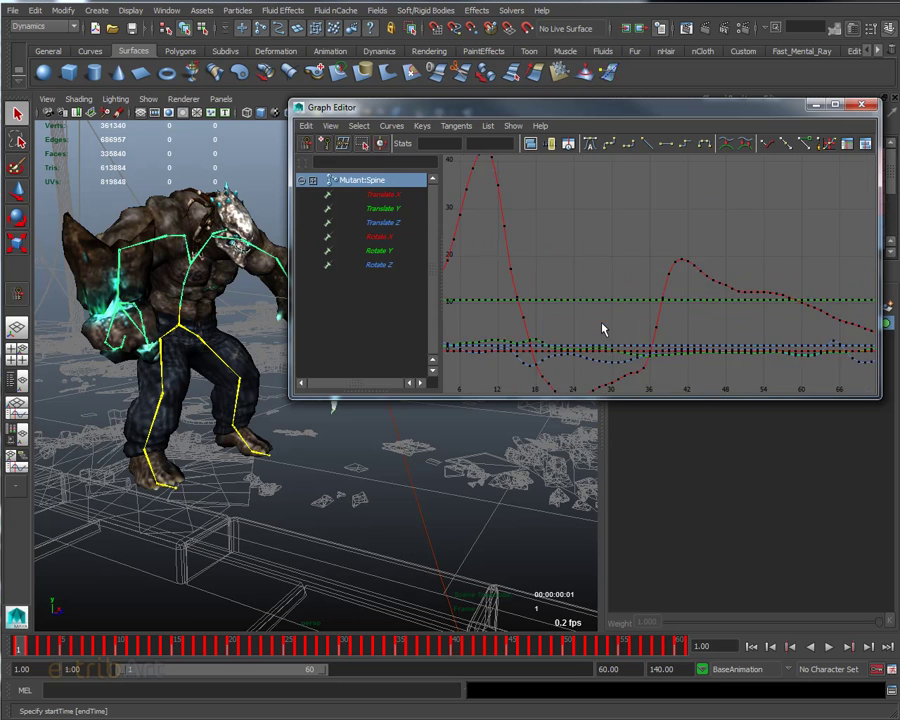
{"action": "middle_click_drag", "start_coordinate": [600, 328], "coordinate": [757, 290], "text": "alt"}
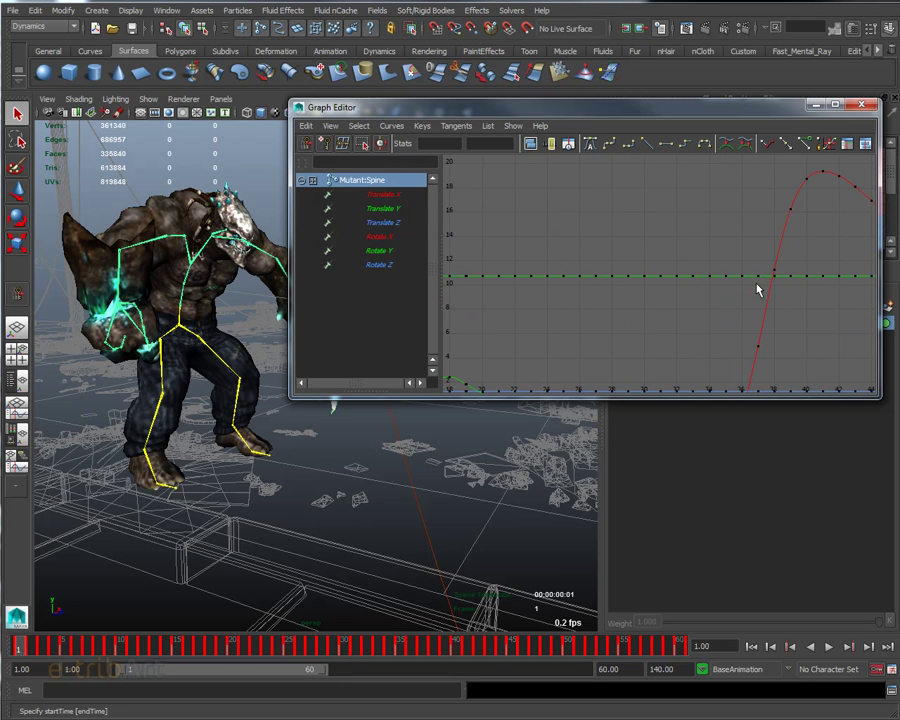
{"action": "scroll", "coordinate": [627, 331], "scroll_direction": "down", "scroll_amount": 3}
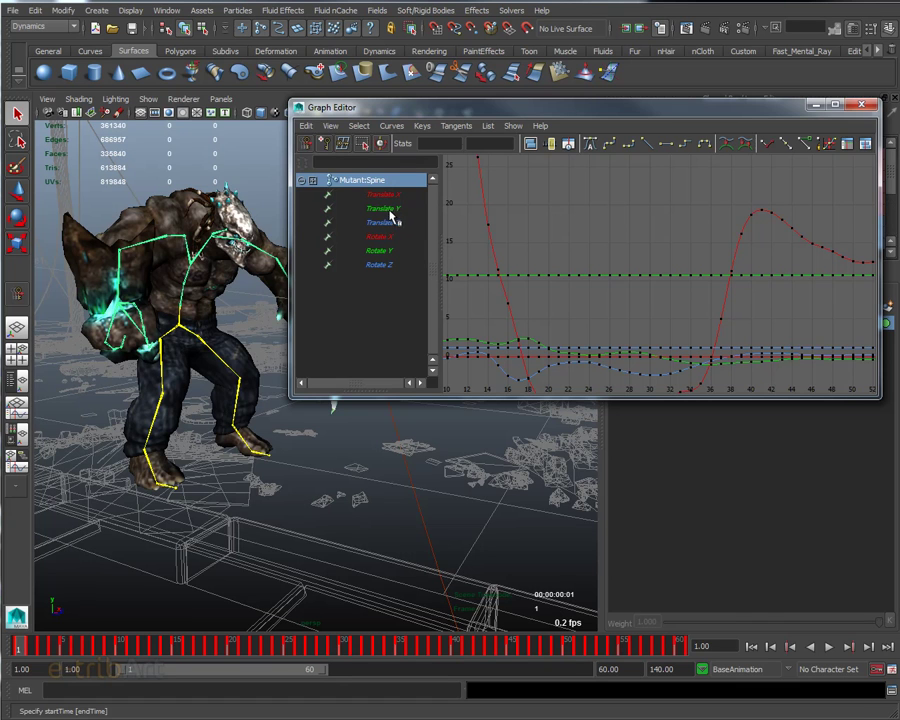
{"action": "left_click_drag", "start_coordinate": [478, 117], "coordinate": [333, 91]}
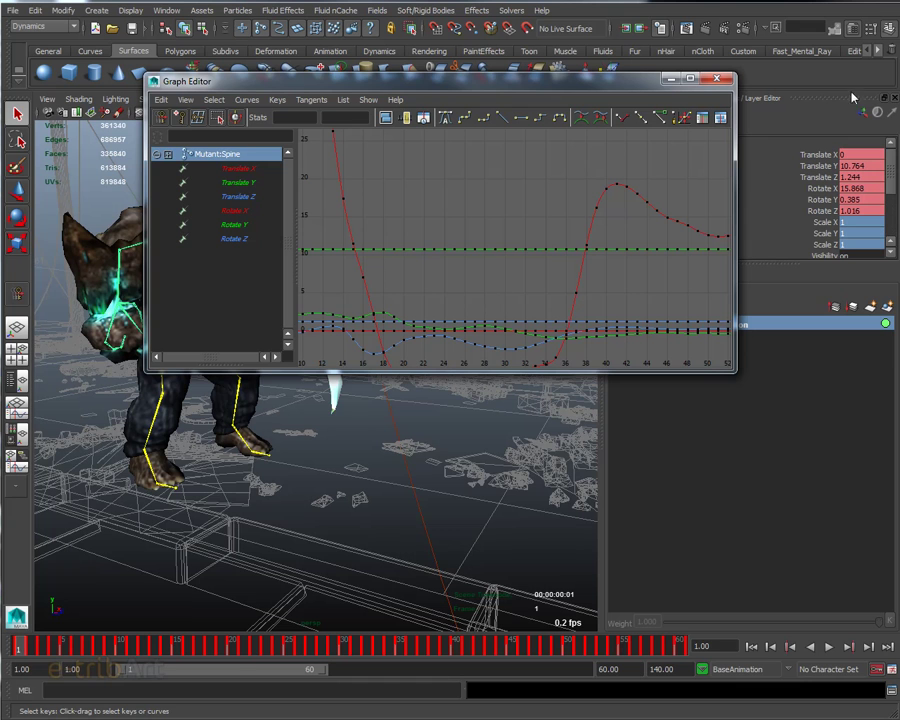
{"action": "mouse_move", "coordinate": [280, 90]}
{"action": "left_mouse_down"}
{"action": "mouse_move", "coordinate": [478, 128]}
{"action": "mouse_move", "coordinate": [432, 138]}
{"action": "left_mouse_up"}
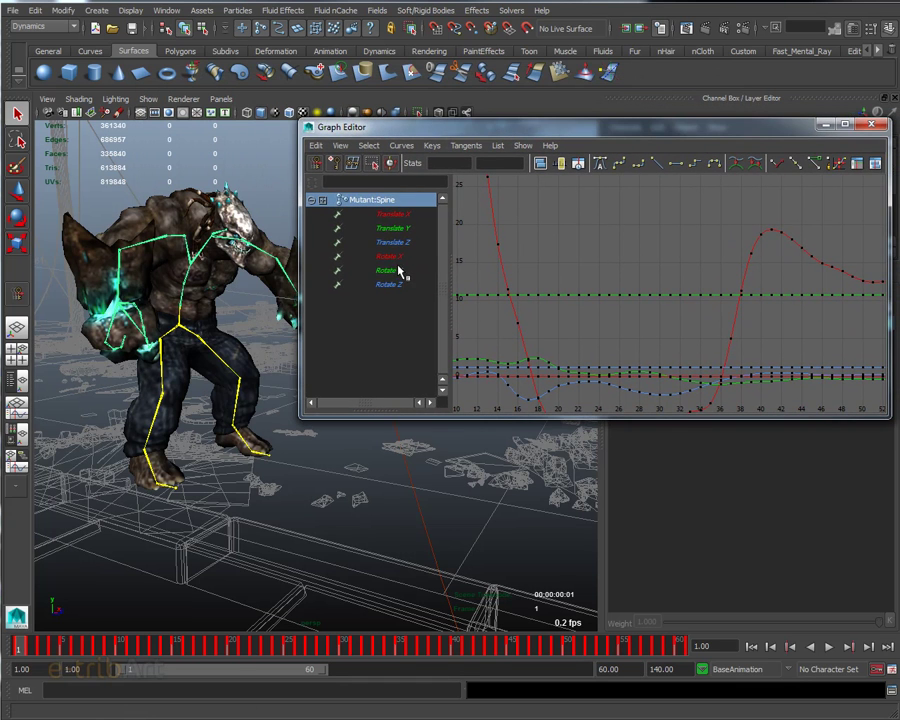
Isolate and frame the spine's Rotate X curve, then look at Curves > Simplify Curve
{"action": "left_click", "coordinate": [397, 258]}
{"action": "key", "text": "f"}
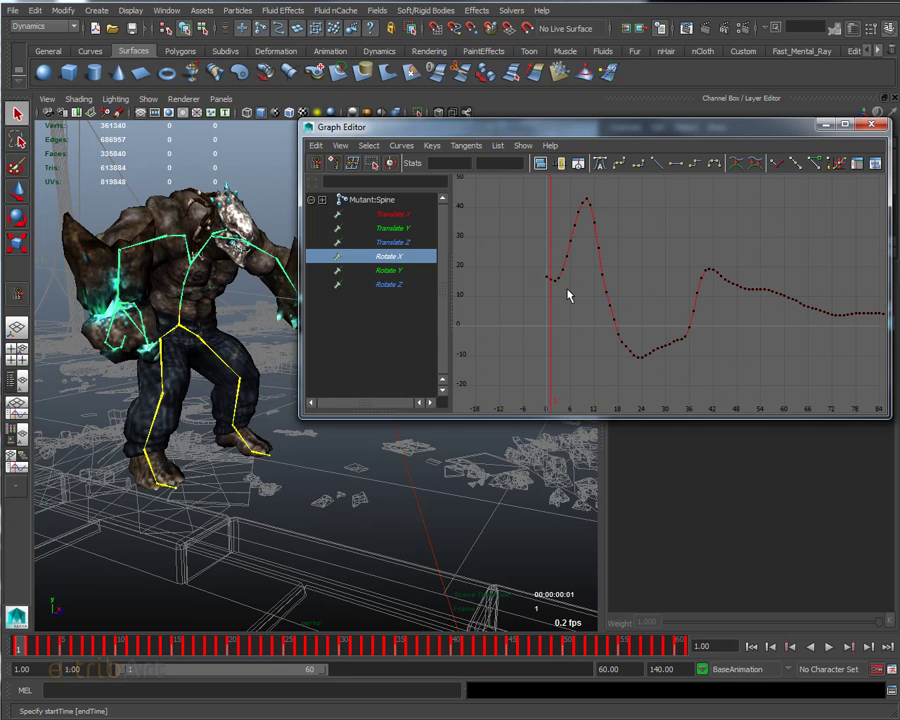
{"action": "middle_click_drag", "start_coordinate": [567, 293], "coordinate": [538, 302], "text": "alt"}
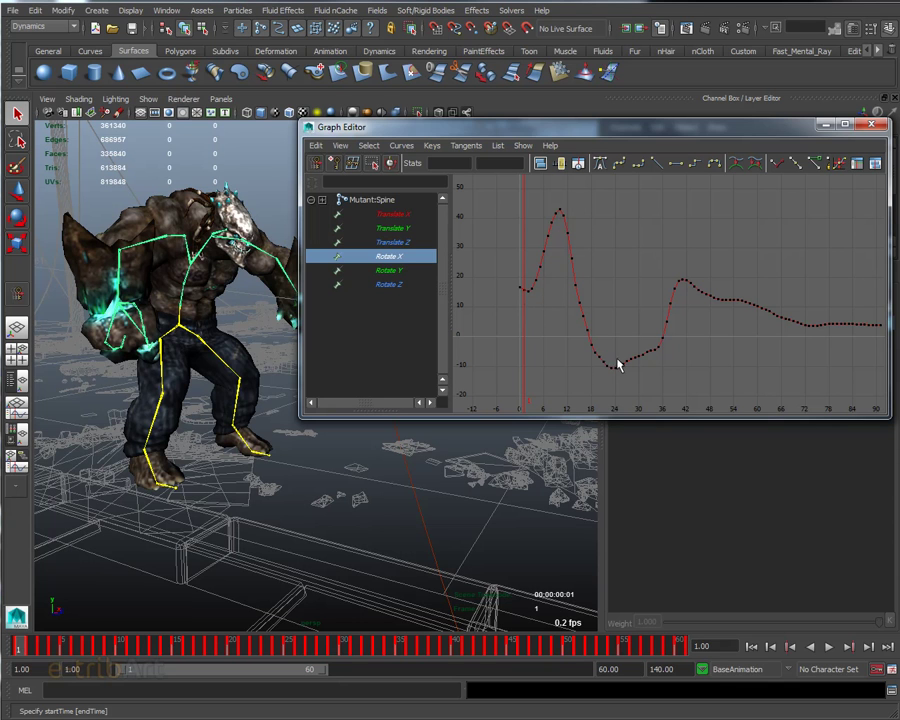
{"action": "left_click", "coordinate": [401, 145]}
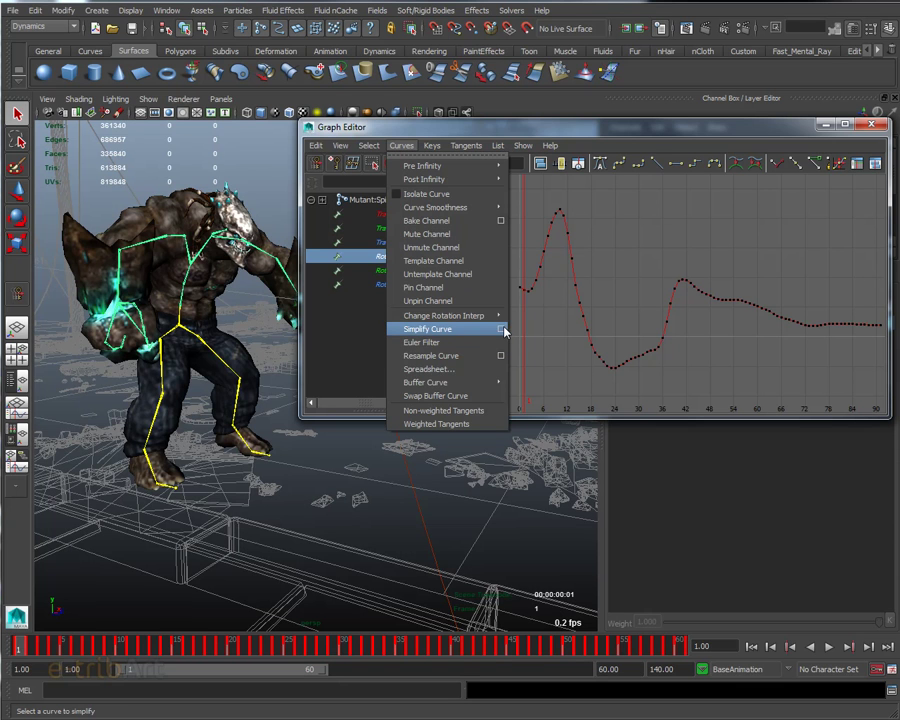
{"action": "left_click", "coordinate": [563, 140]}
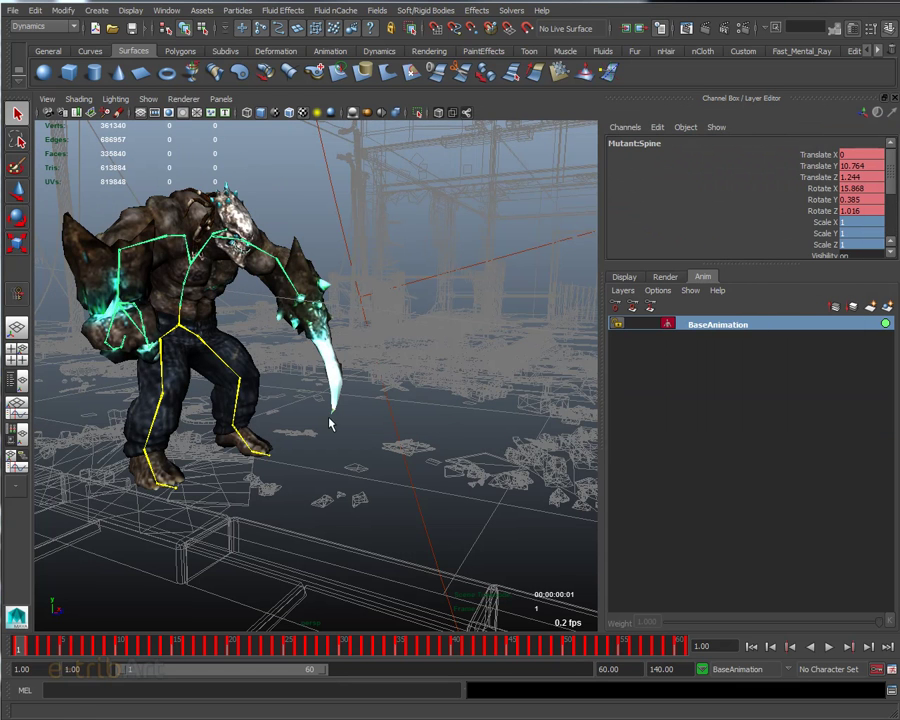
Tumble the viewport, then reopen the Graph Editor centred on the spine's Rotate X curve
{"action": "left_click_drag", "start_coordinate": [342, 433], "coordinate": [318, 402], "text": "alt"}
{"action": "middle_click_drag", "start_coordinate": [318, 402], "coordinate": [410, 430], "text": "alt"}
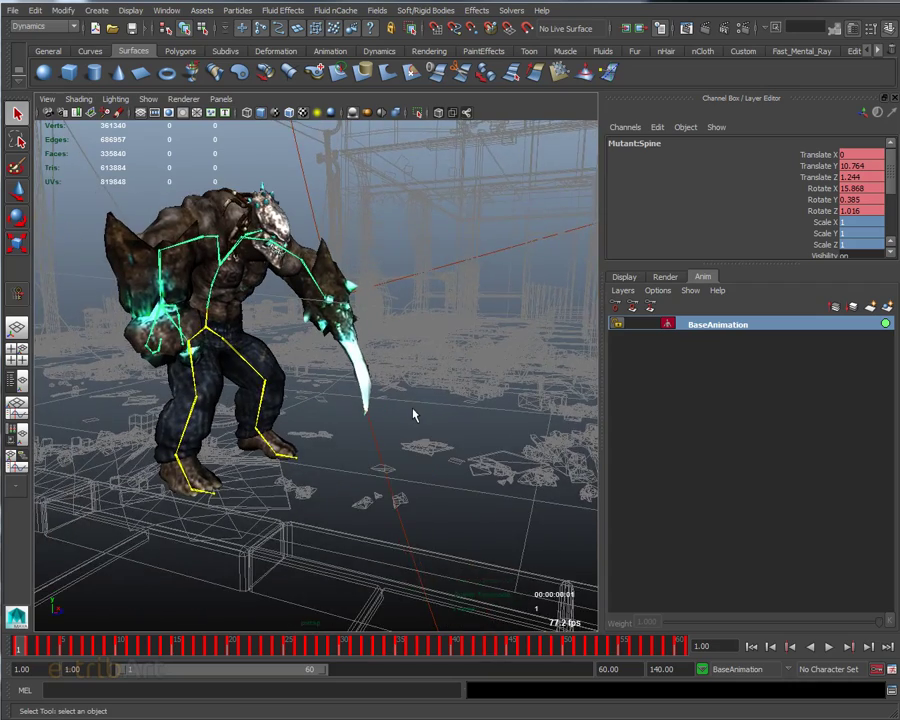
{"action": "mouse_move", "coordinate": [410, 430]}
{"action": "left_mouse_down", "text": "alt"}
{"action": "mouse_move", "coordinate": [379, 409]}
{"action": "mouse_move", "coordinate": [367, 422]}
{"action": "left_mouse_up", "text": "alt"}
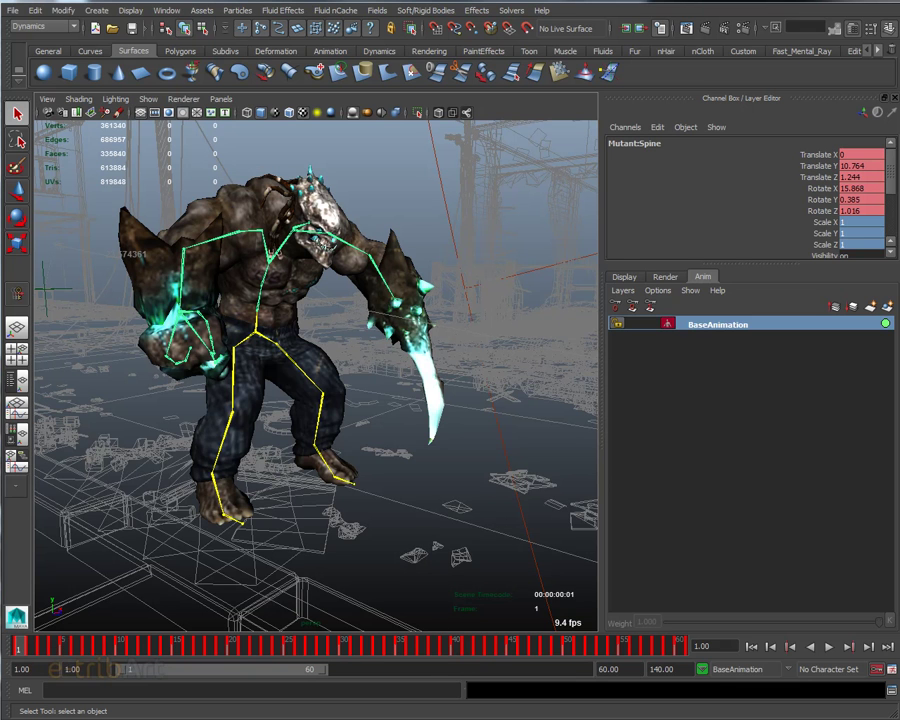
{"action": "left_click", "coordinate": [20, 498]}
{"action": "mouse_move", "coordinate": [10, 160]}
{"action": "left_mouse_down"}
{"action": "mouse_move", "coordinate": [480, 114]}
{"action": "mouse_move", "coordinate": [540, 128]}
{"action": "left_mouse_up"}
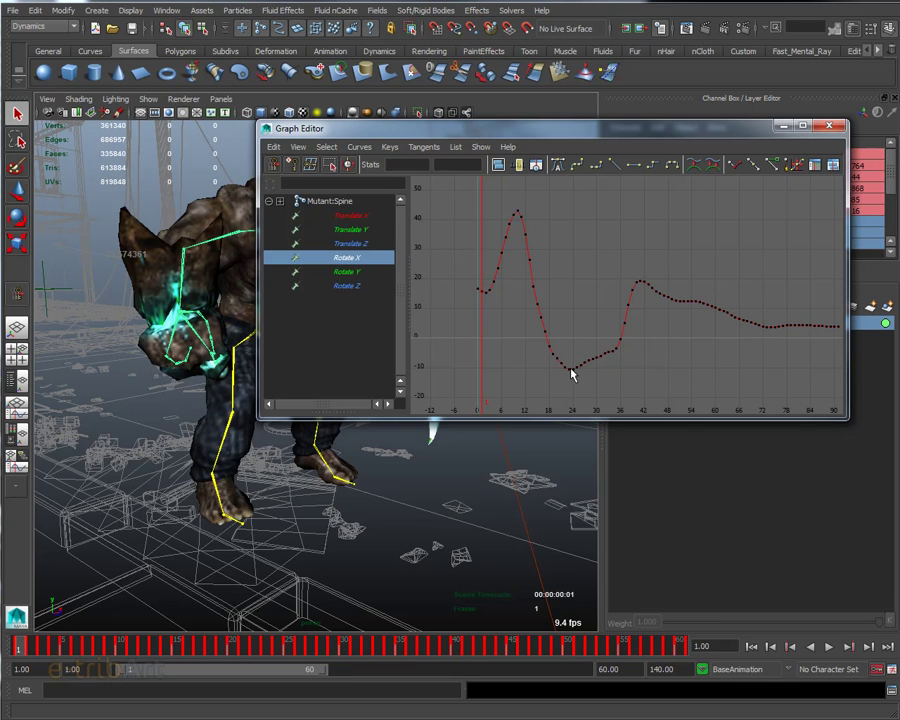
Check the Curves menu without applying anything, then close the Graph Editor
{"action": "left_click", "coordinate": [359, 147]}
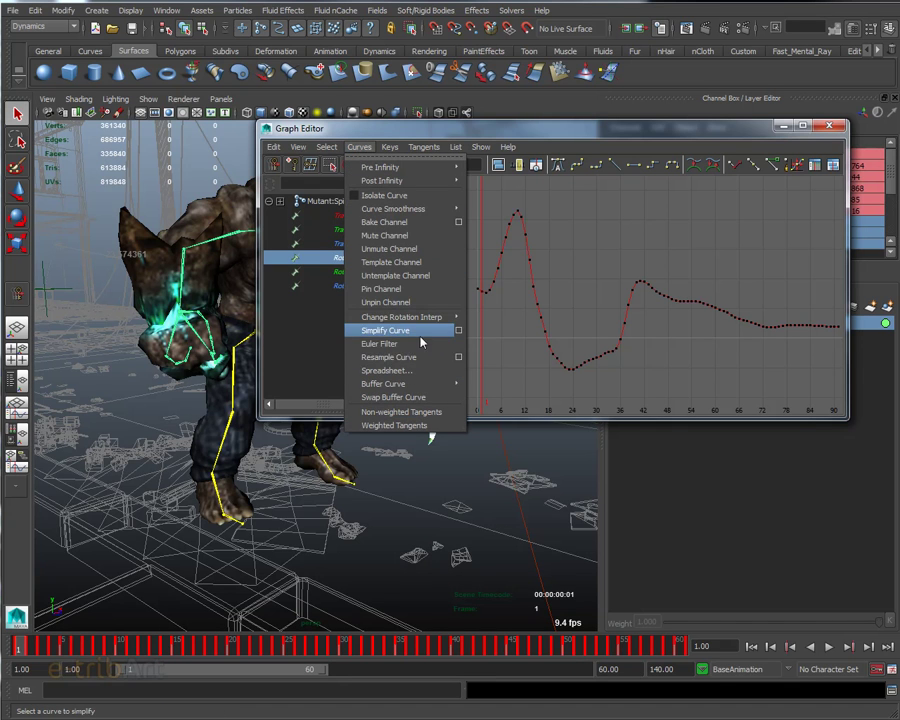
{"action": "left_click", "coordinate": [558, 130]}
{"action": "left_click_drag", "start_coordinate": [513, 137], "coordinate": [486, 140]}
{"action": "left_click", "coordinate": [799, 128]}
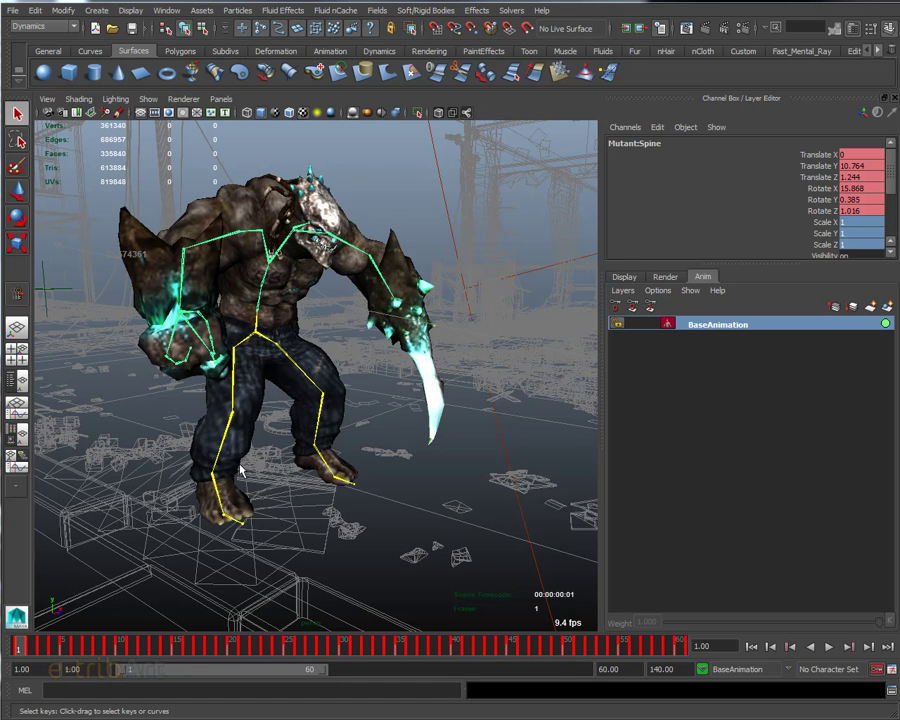
Scrub to frame 13, then play the animation with Alt+V from a wider view
{"action": "middle_click_drag", "start_coordinate": [240, 470], "coordinate": [201, 441], "text": "alt"}
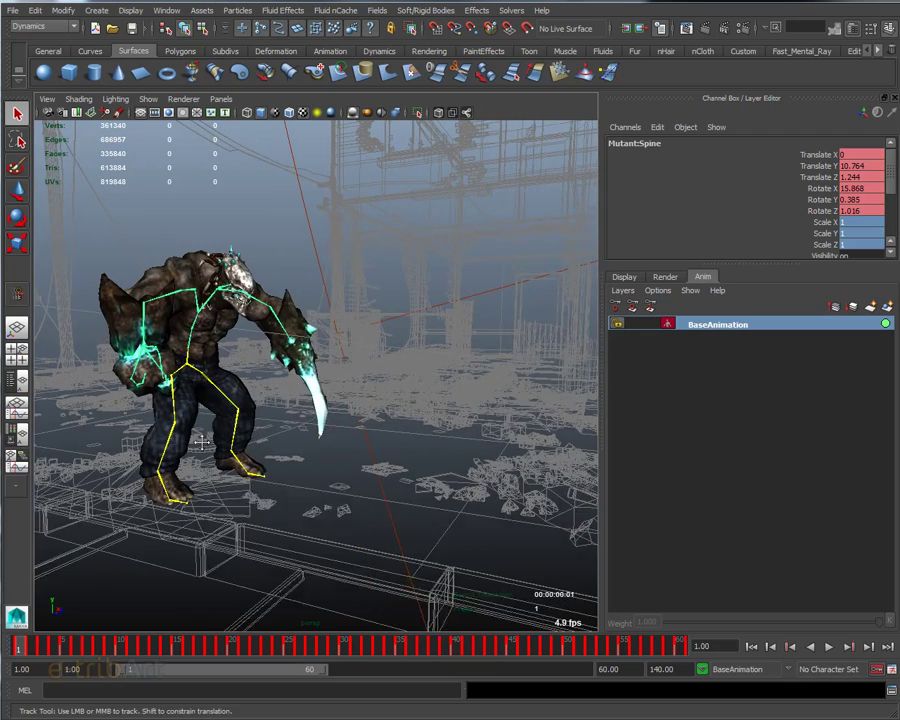
{"action": "mouse_move", "coordinate": [24, 645]}
{"action": "left_mouse_down"}
{"action": "mouse_move", "coordinate": [488, 678]}
{"action": "mouse_move", "coordinate": [313, 655]}
{"action": "mouse_move", "coordinate": [22, 646]}
{"action": "left_mouse_up"}
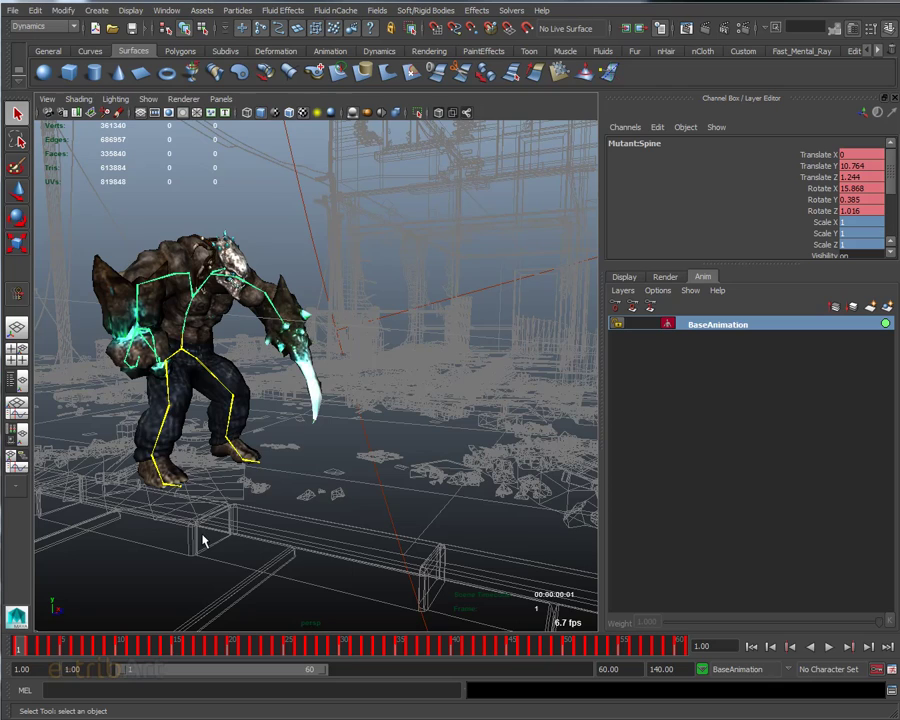
{"action": "left_click_drag", "start_coordinate": [270, 484], "coordinate": [127, 597], "text": "alt"}
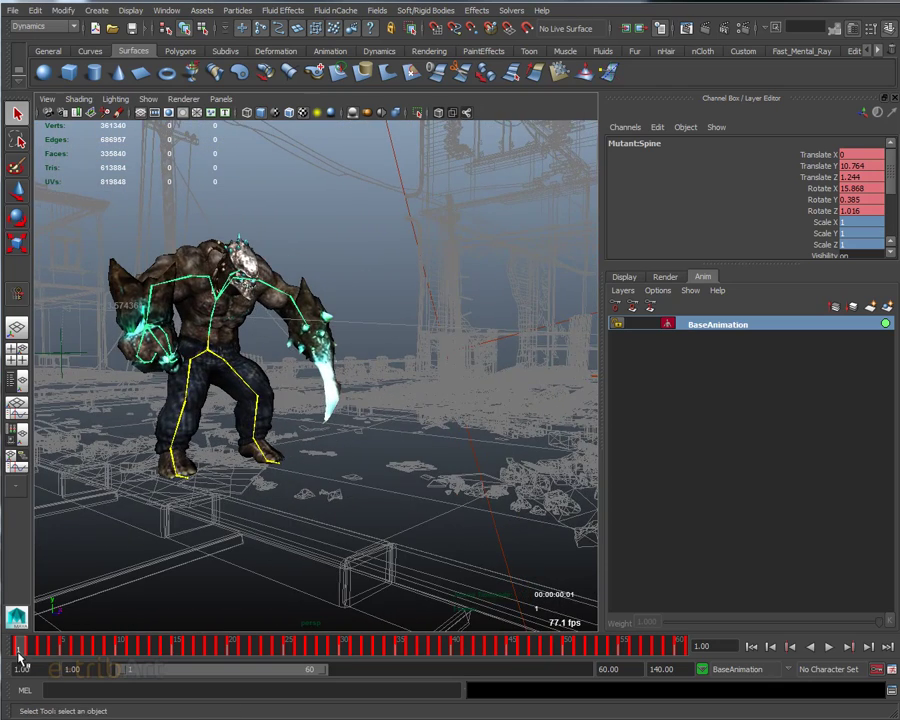
{"action": "key", "text": "alt+v"}
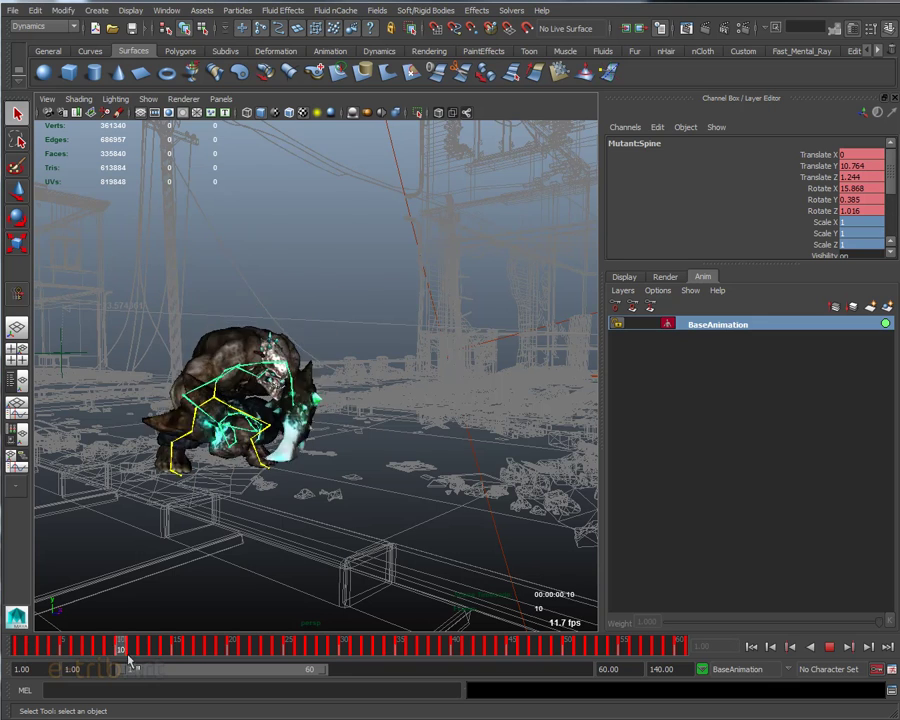
{"action": "mouse_move", "coordinate": [440, 648]}
{"action": "left_mouse_down"}
{"action": "mouse_move", "coordinate": [38, 650]}
{"action": "mouse_move", "coordinate": [270, 664]}
{"action": "mouse_move", "coordinate": [194, 646]}
{"action": "mouse_move", "coordinate": [100, 645]}
{"action": "mouse_move", "coordinate": [201, 645]}
{"action": "left_mouse_up"}
Step from frame 17 onward while orbiting to side and frontal views of the mutant
{"action": "mouse_move", "coordinate": [300, 440]}
{"action": "left_mouse_down", "text": "alt"}
{"action": "mouse_move", "coordinate": [342, 416]}
{"action": "mouse_move", "coordinate": [250, 500]}
{"action": "left_mouse_up", "text": "alt"}
{"action": "mouse_move", "coordinate": [203, 647]}
{"action": "left_mouse_down"}
{"action": "mouse_move", "coordinate": [333, 655]}
{"action": "mouse_move", "coordinate": [412, 673]}
{"action": "mouse_move", "coordinate": [450, 667]}
{"action": "left_mouse_up"}
{"action": "mouse_move", "coordinate": [432, 597]}
{"action": "left_mouse_down", "text": "alt"}
{"action": "mouse_move", "coordinate": [390, 505]}
{"action": "mouse_move", "coordinate": [368, 492]}
{"action": "left_mouse_up", "text": "alt"}
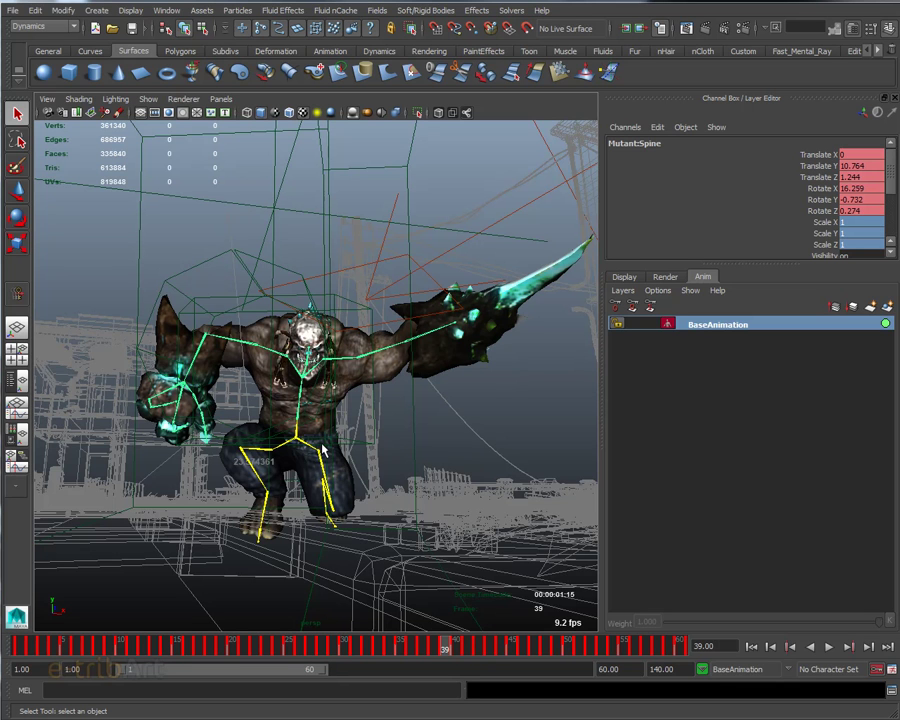
{"action": "left_click_drag", "start_coordinate": [436, 257], "coordinate": [381, 390], "text": "alt"}
{"action": "right_click_drag", "start_coordinate": [381, 390], "coordinate": [340, 360], "text": "alt"}
{"action": "mouse_move", "coordinate": [340, 360]}
{"action": "left_mouse_down", "text": "alt"}
{"action": "mouse_move", "coordinate": [298, 328]}
{"action": "mouse_move", "coordinate": [276, 385]}
{"action": "left_mouse_up", "text": "alt"}
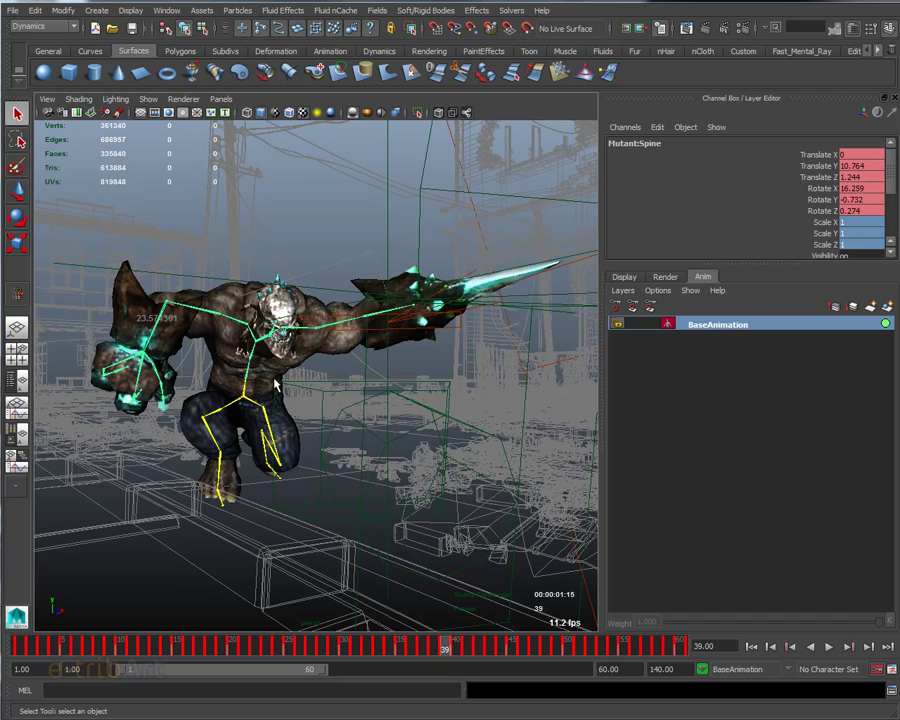